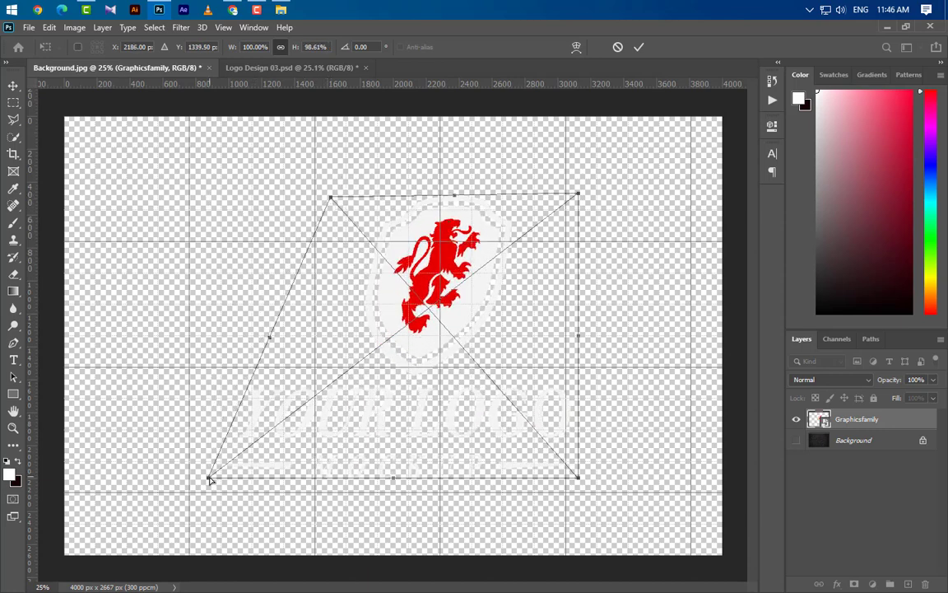
# - Distort the Graphicsfamily logo into a tilted perspective by moving its two lower corners and upper-right corner, and apply the transformation
pyautogui.moveTo(209, 478); pyautogui.dragTo(180, 346)
pyautogui.moveTo(578, 479); pyautogui.dragTo(470, 450)
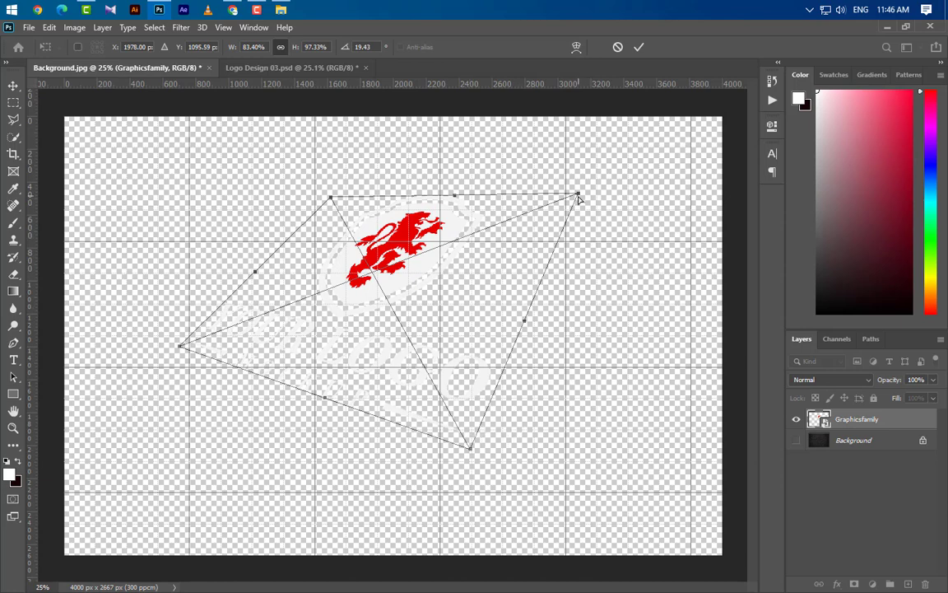
pyautogui.moveTo(579, 196); pyautogui.dragTo(624, 283)
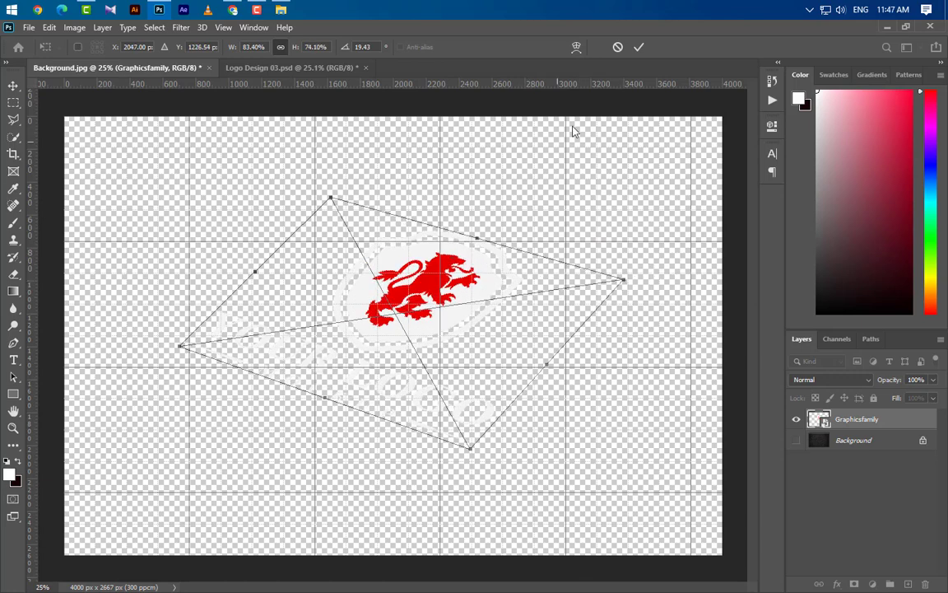
pyautogui.click(640, 47)
# - Show the Background layer and hide the grid over the canvas
pyautogui.click(797, 440)
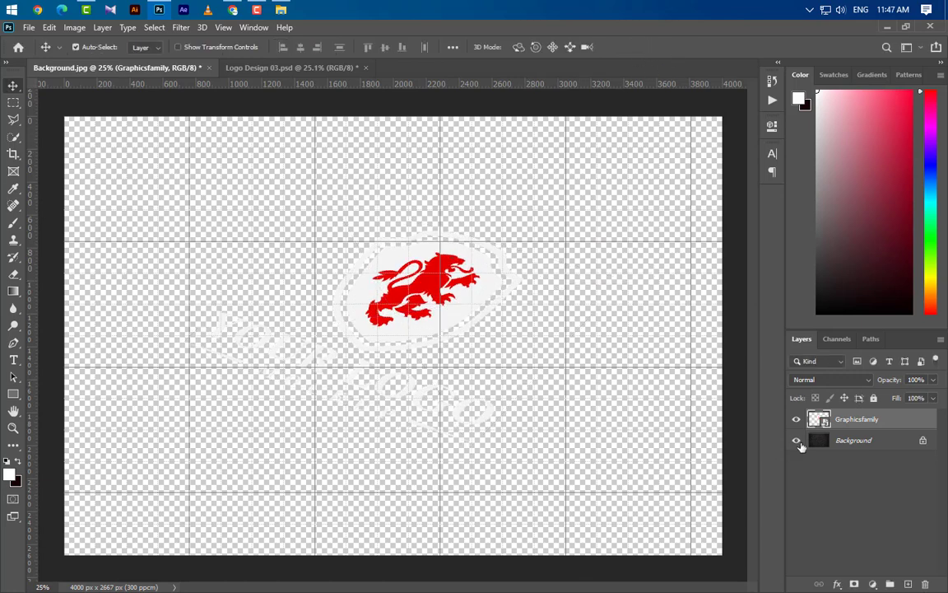
pyautogui.click(683, 476)
pyautogui.click(224, 28)
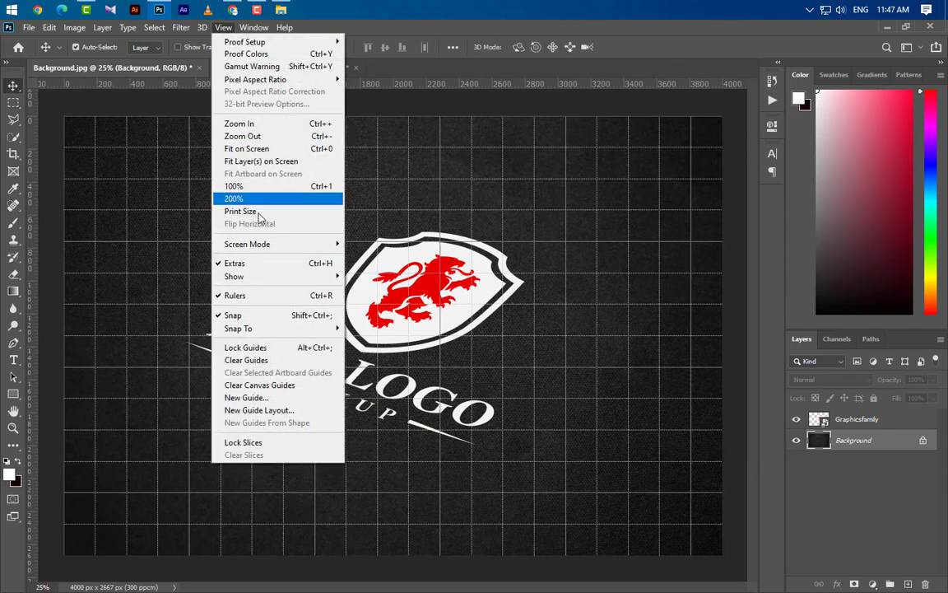
pyautogui.moveTo(255, 276)
pyautogui.click(356, 315)
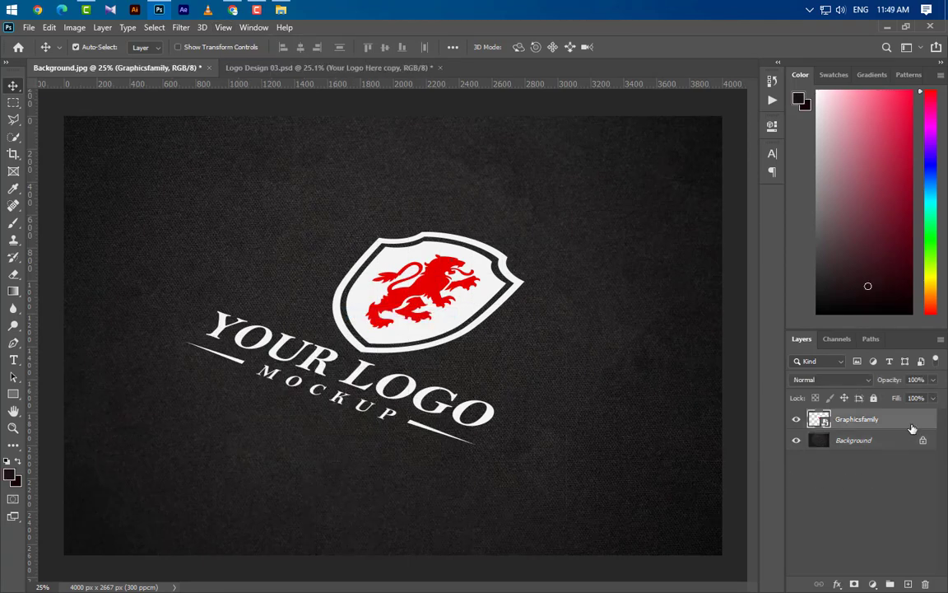
# - Reset the Graphicsfamily layer's effects list to default and apply a Color Overlay in black (000000) at 100% opacity
pyautogui.doubleClick(913, 428)
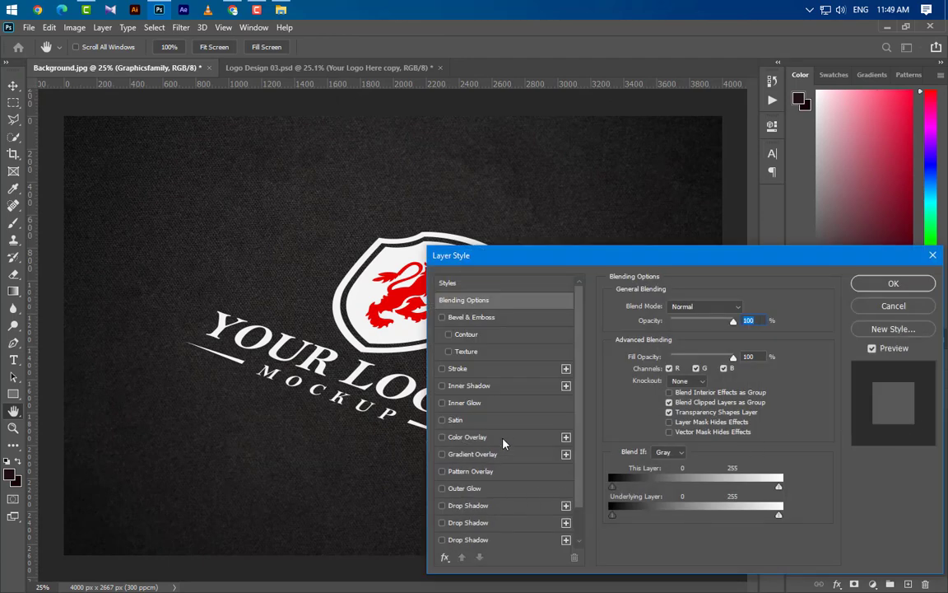
pyautogui.click(444, 557)
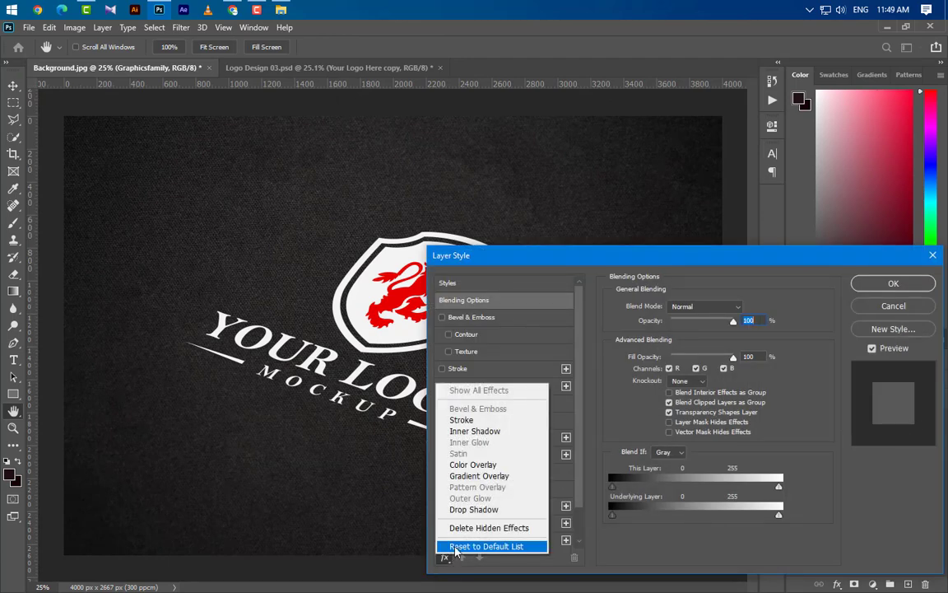
pyautogui.click(456, 547)
pyautogui.click(508, 438)
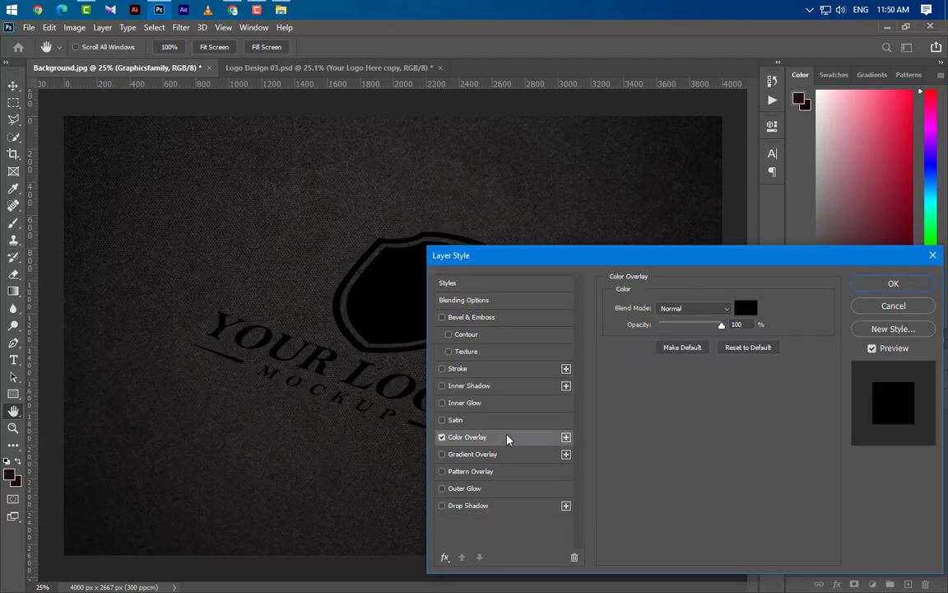
pyautogui.click(744, 307)
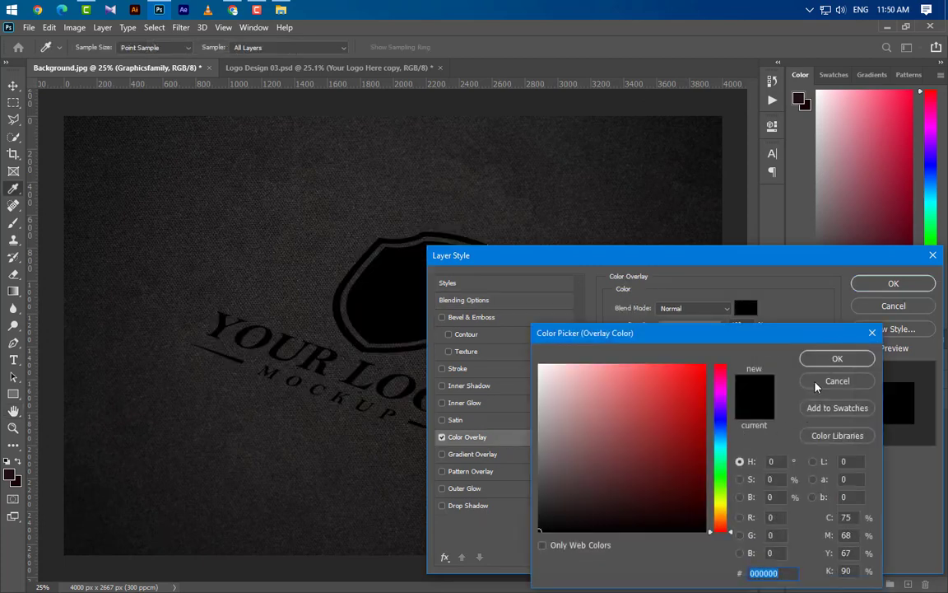
pyautogui.click(835, 358)
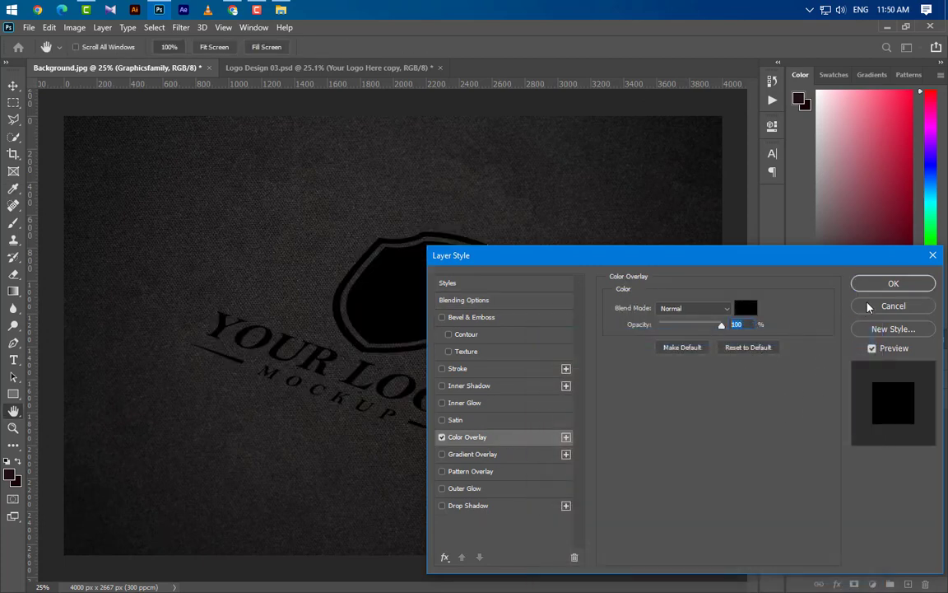
pyautogui.click(889, 283)
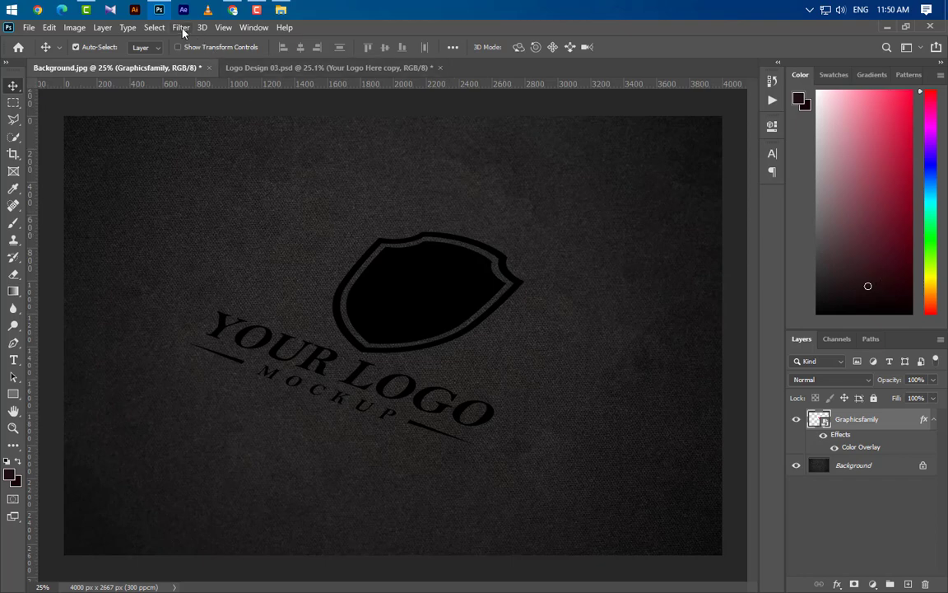
# - Apply a Gaussian Blur with a radius of 25 pixels to the Graphicsfamily layer
pyautogui.click(182, 28)
pyautogui.moveTo(304, 179)
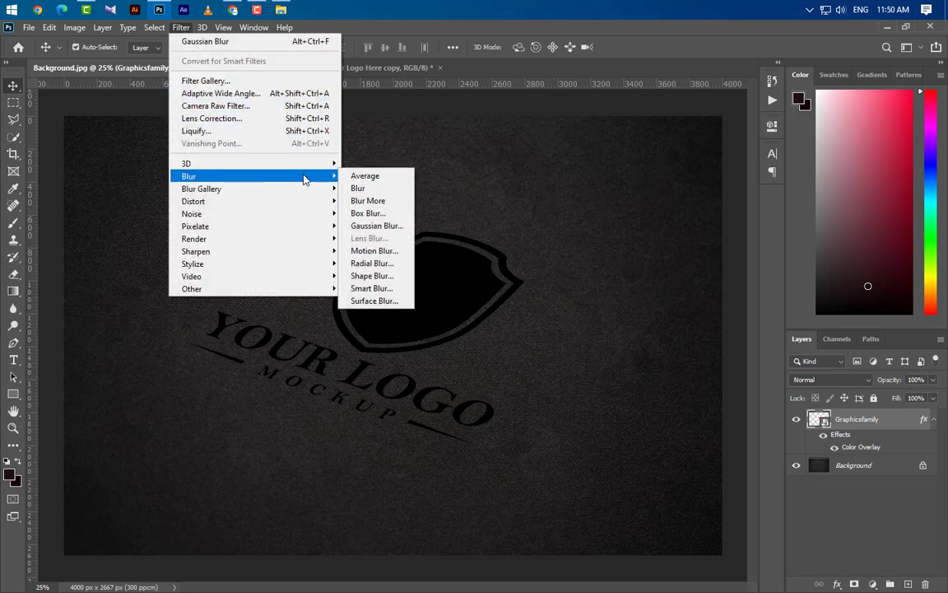
pyautogui.click(376, 225)
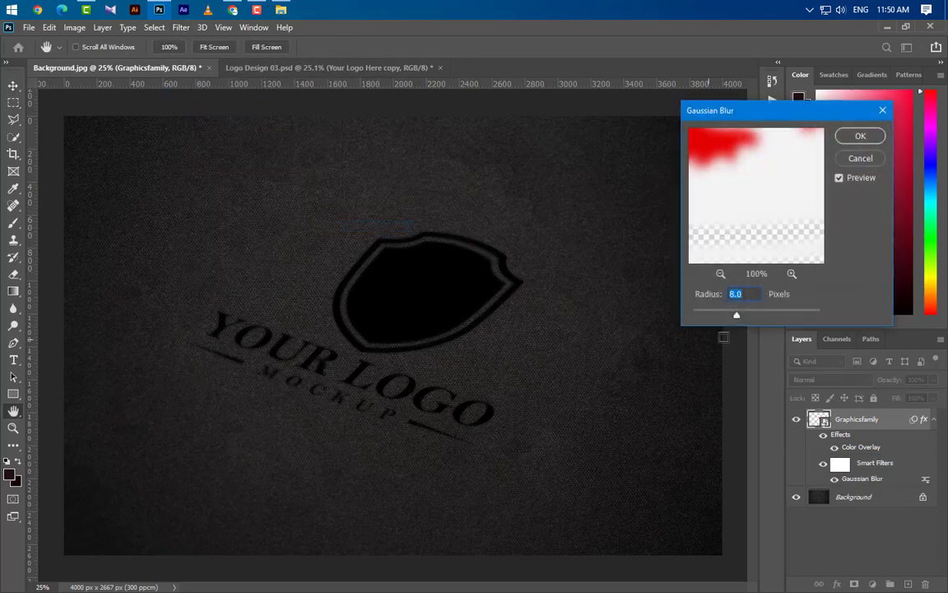
pyautogui.write('25')
pyautogui.click(857, 140)
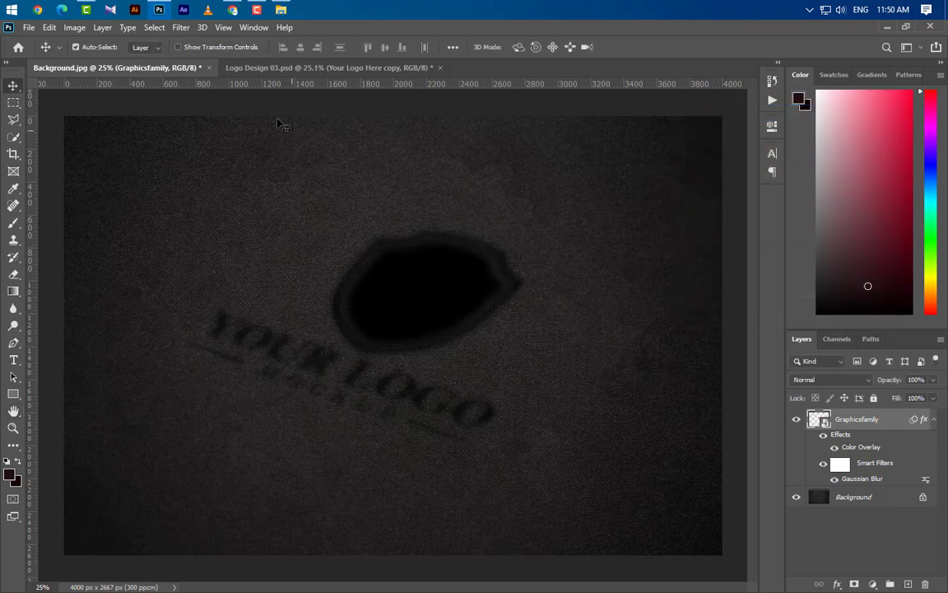
# - Apply a Motion Blur with an angle of 45° and a distance of 200 pixels to the Graphicsfamily layer
pyautogui.click(182, 27)
pyautogui.moveTo(230, 176)
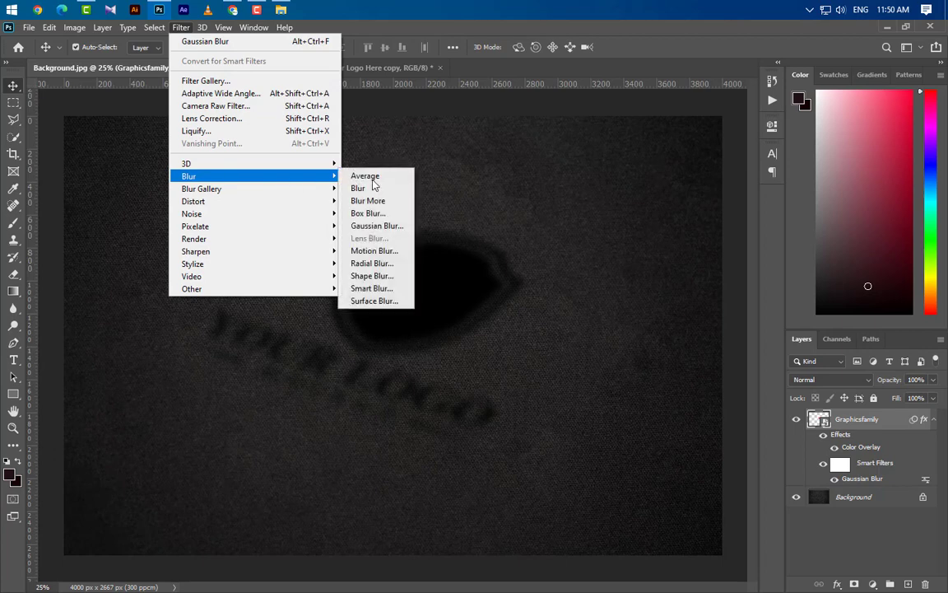
pyautogui.click(375, 250)
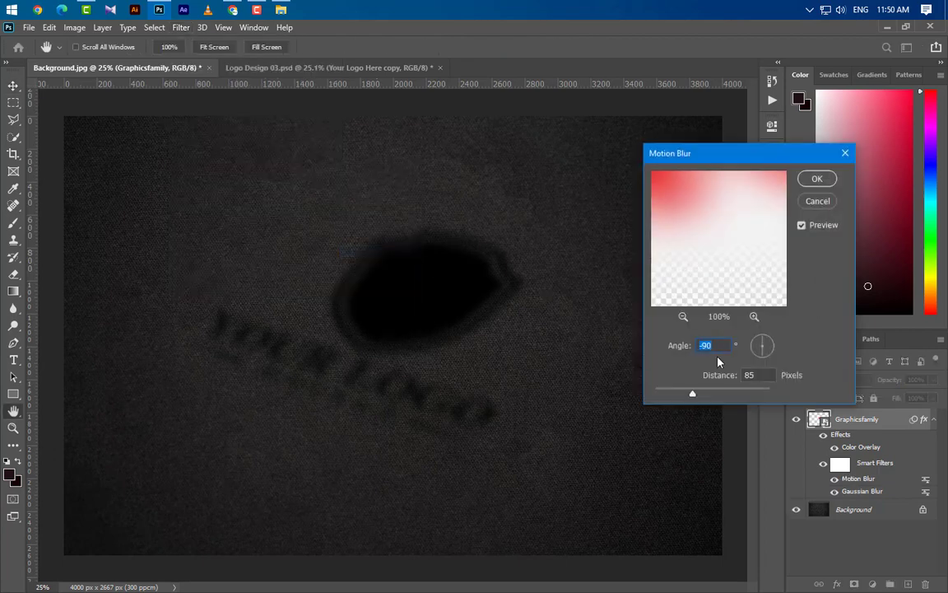
pyautogui.write('45')
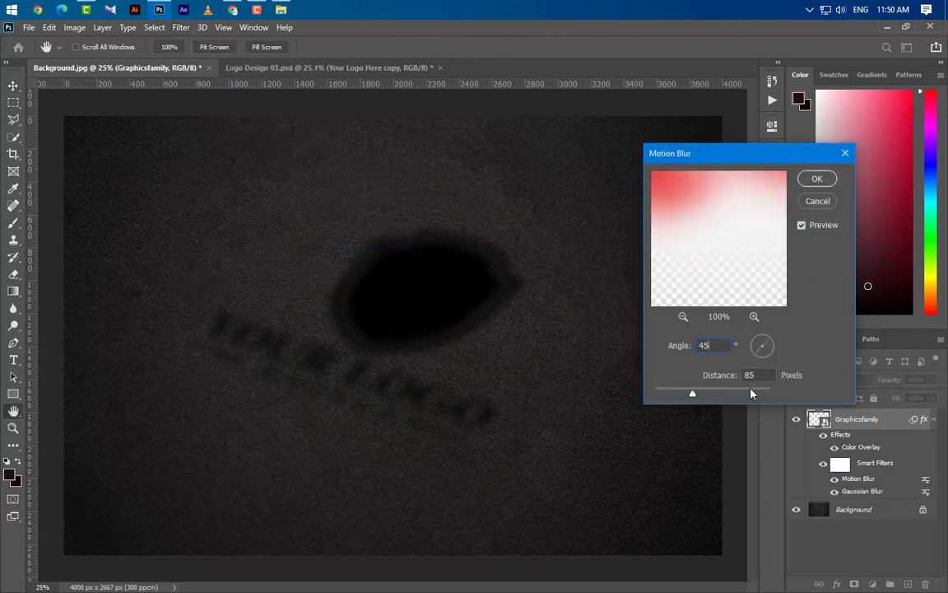
pyautogui.press('Tab')
pyautogui.write('200')
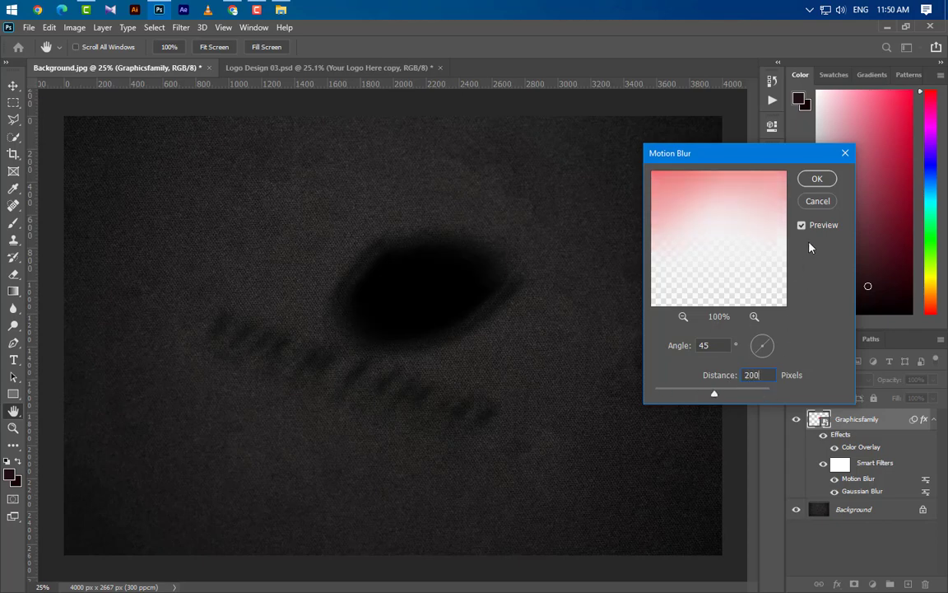
pyautogui.click(817, 179)
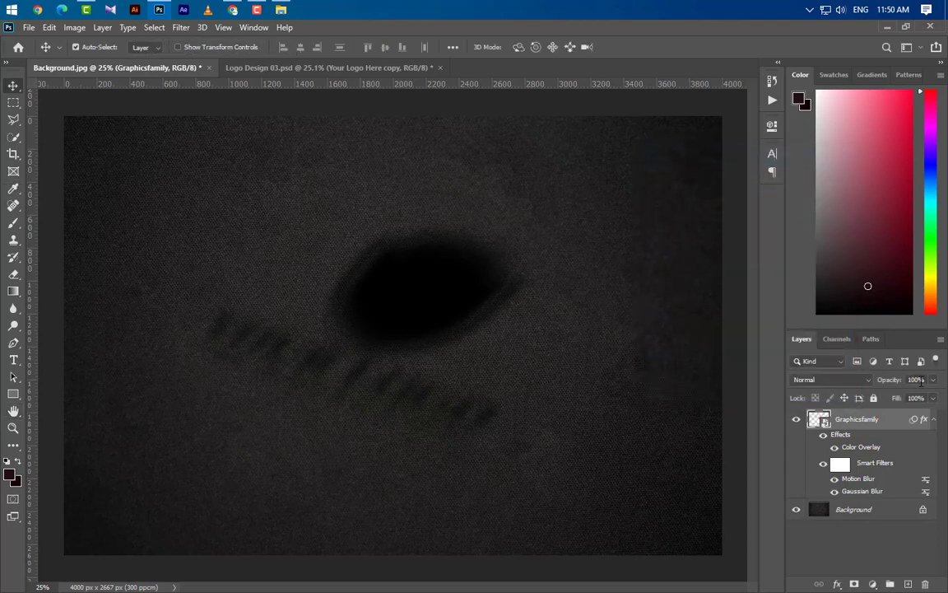
# - Set the Graphicsfamily layer's opacity to 50% and duplicate the layer
pyautogui.write('50')
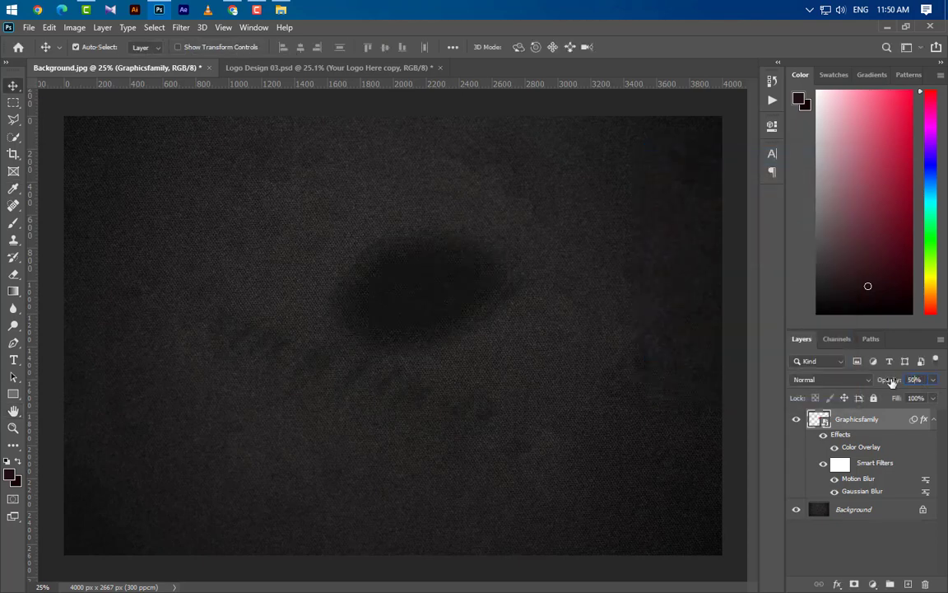
pyautogui.moveTo(902, 429); pyautogui.dragTo(908, 583)
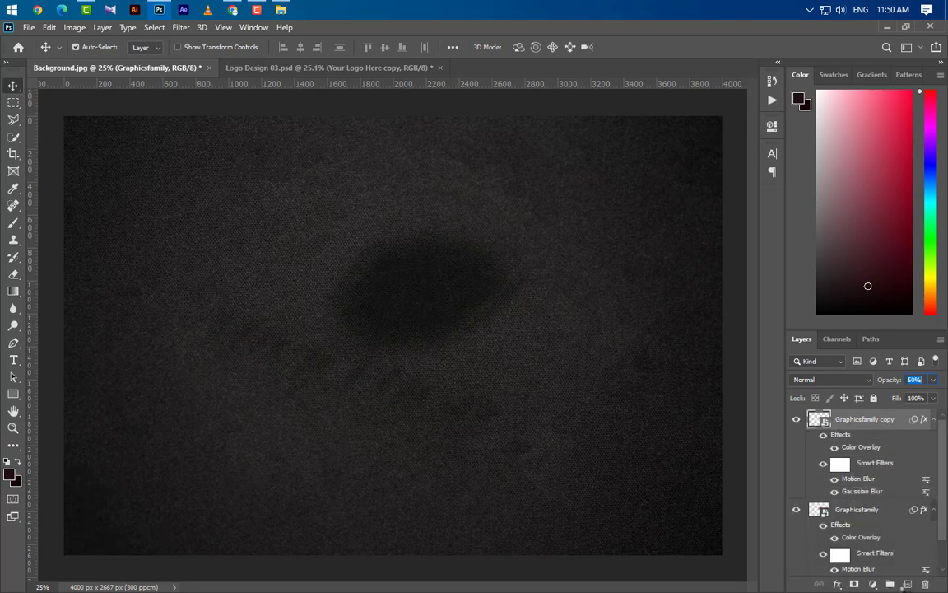
# - On the Graphicsfamily copy layer, set the Motion Blur distance to 50 pixels and the Gaussian Blur radius to 8 pixels
pyautogui.doubleClick(858, 479)
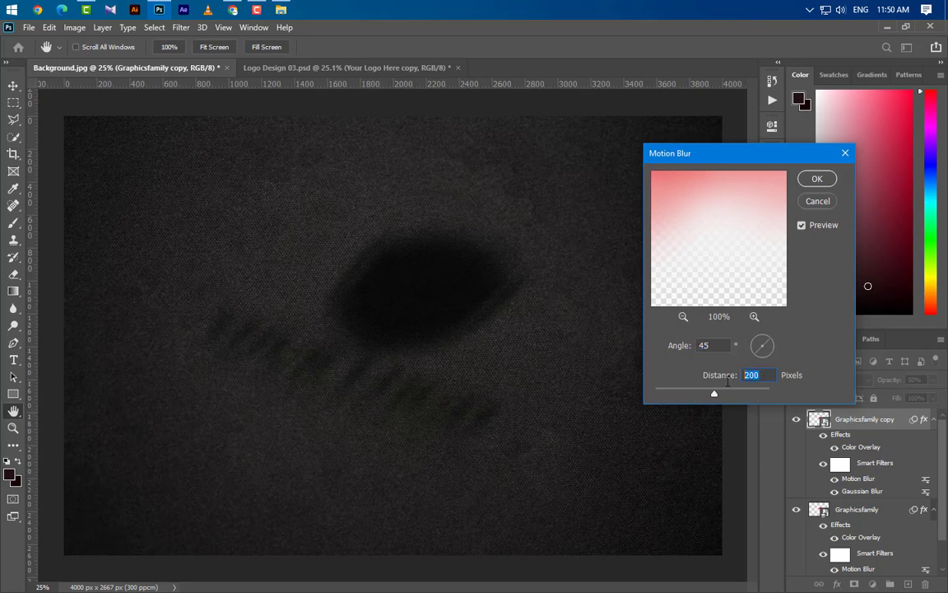
pyautogui.write('50')
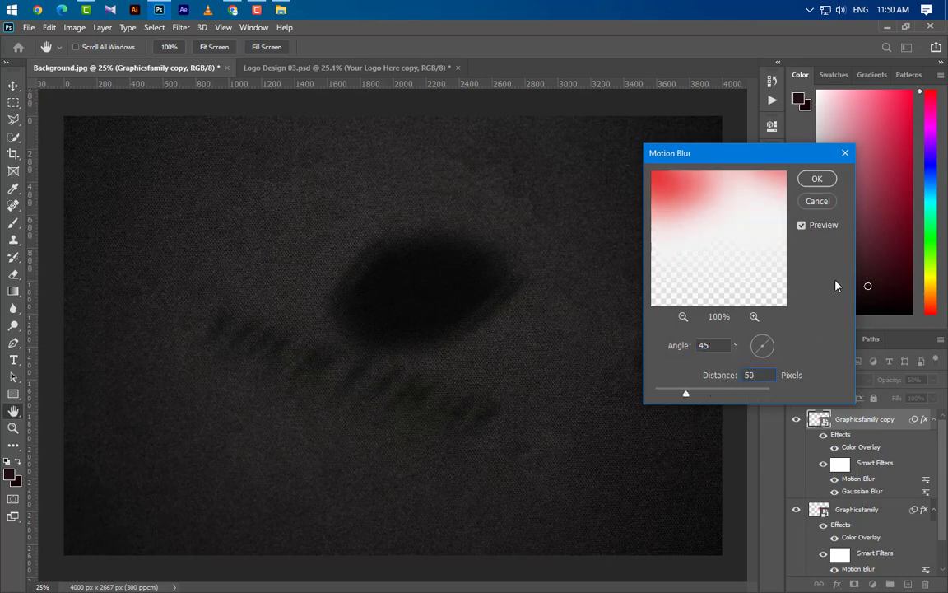
pyautogui.click(817, 180)
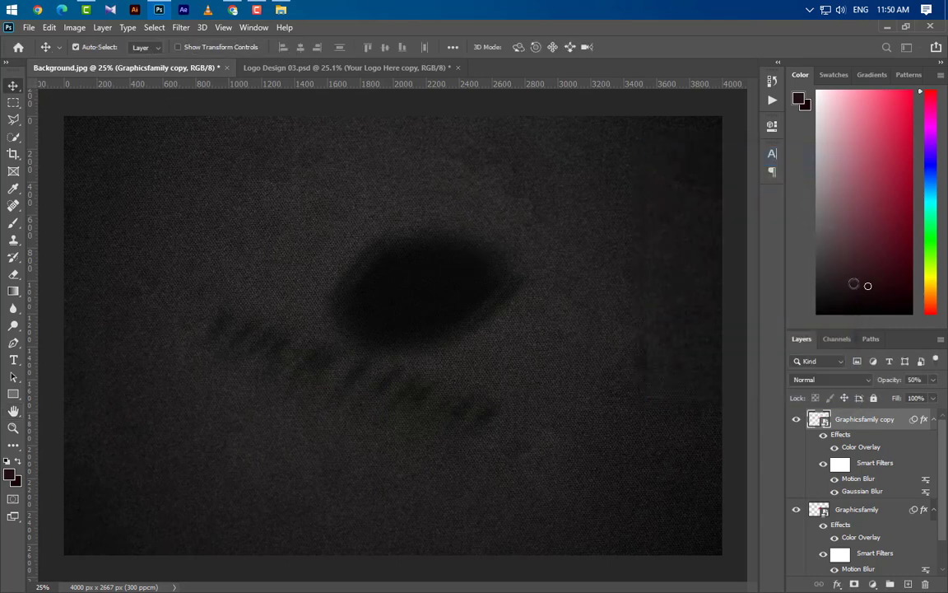
pyautogui.doubleClick(862, 491)
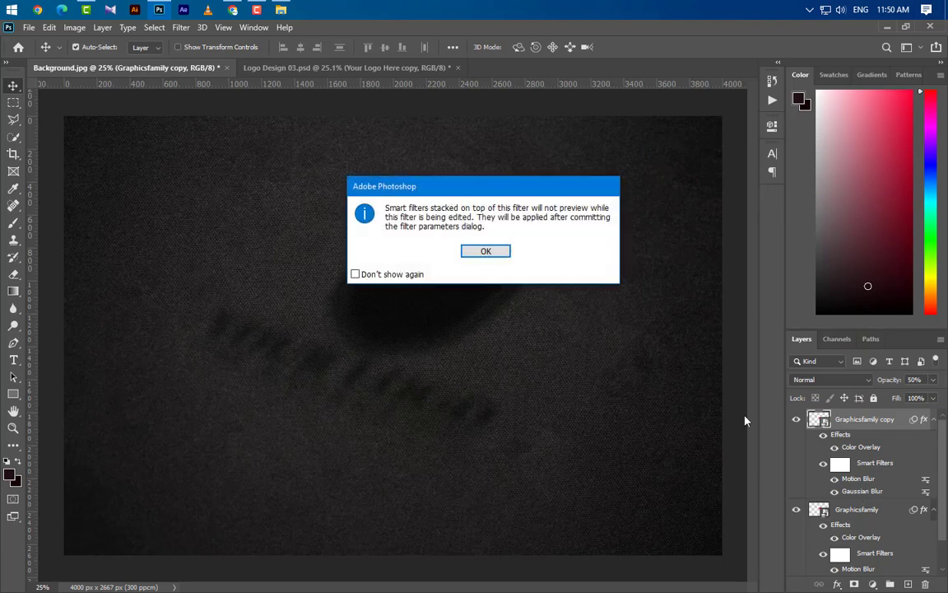
pyautogui.click(491, 250)
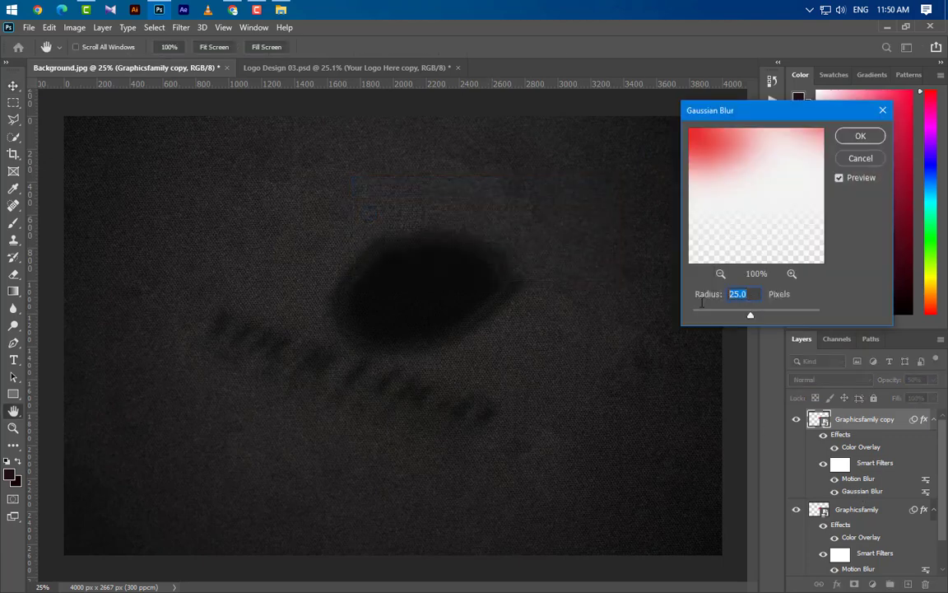
pyautogui.write('8')
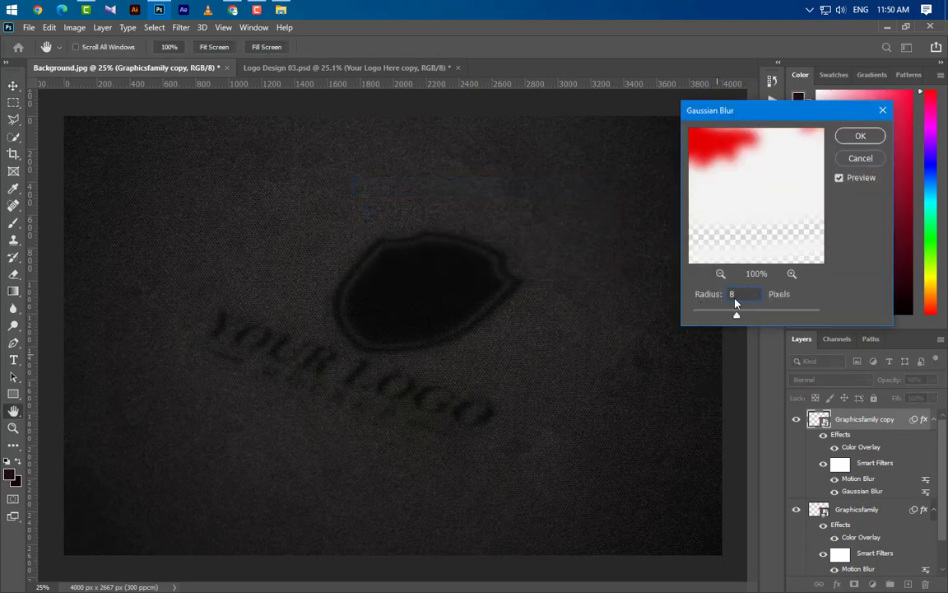
pyautogui.click(862, 139)
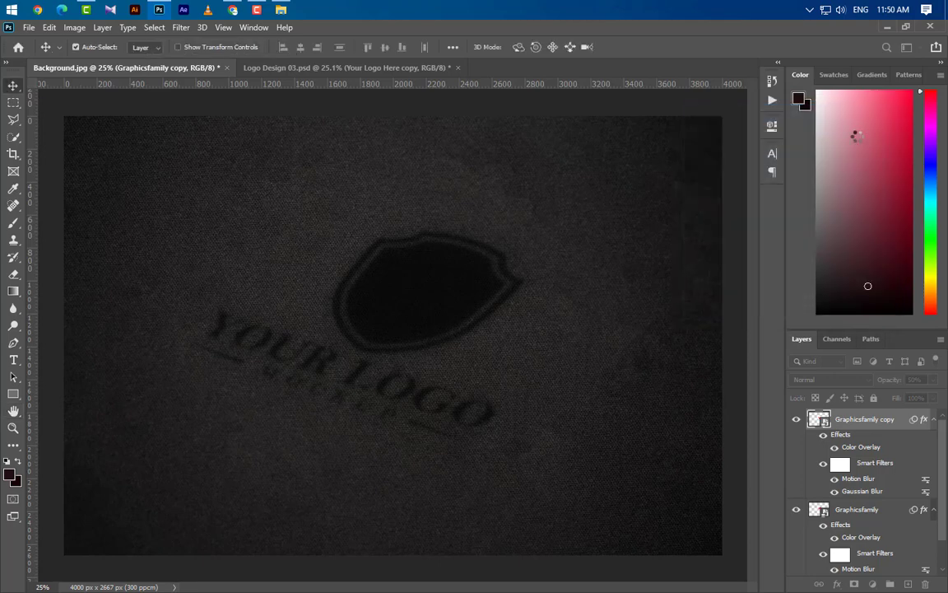
# - Collapse the effects lists of both logo layers and duplicate the Graphicsfamily copy layer
pyautogui.click(934, 419)
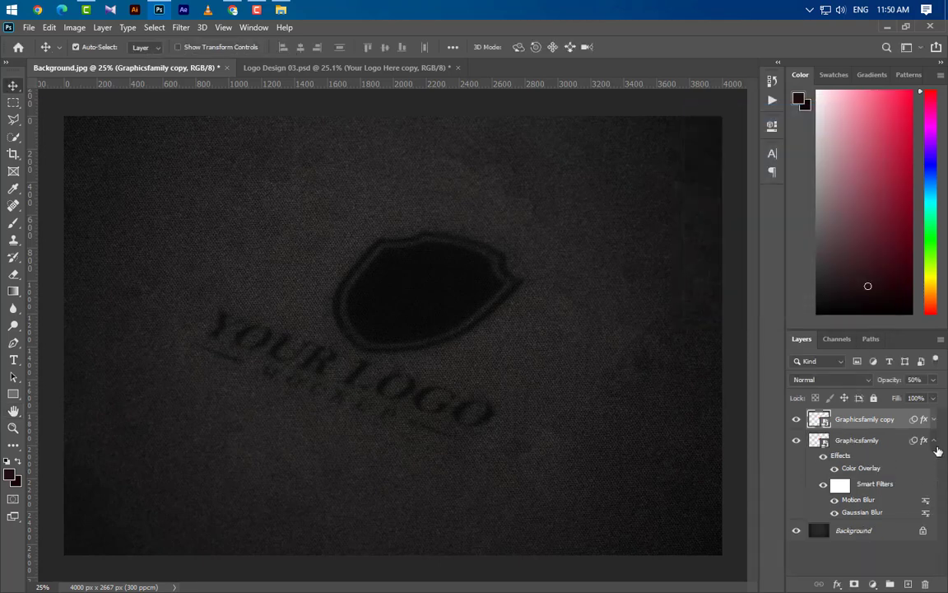
pyautogui.click(933, 441)
pyautogui.moveTo(898, 420); pyautogui.dragTo(909, 584)
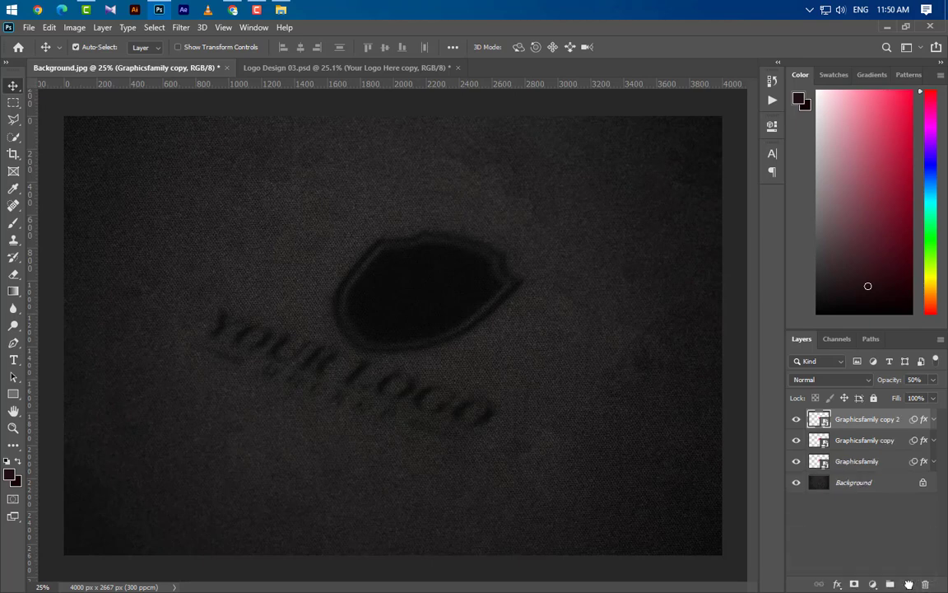
# - Change the Color Overlay of the Graphicsfamily copy 2 layer to light grey e6e6e6
pyautogui.click(933, 420)
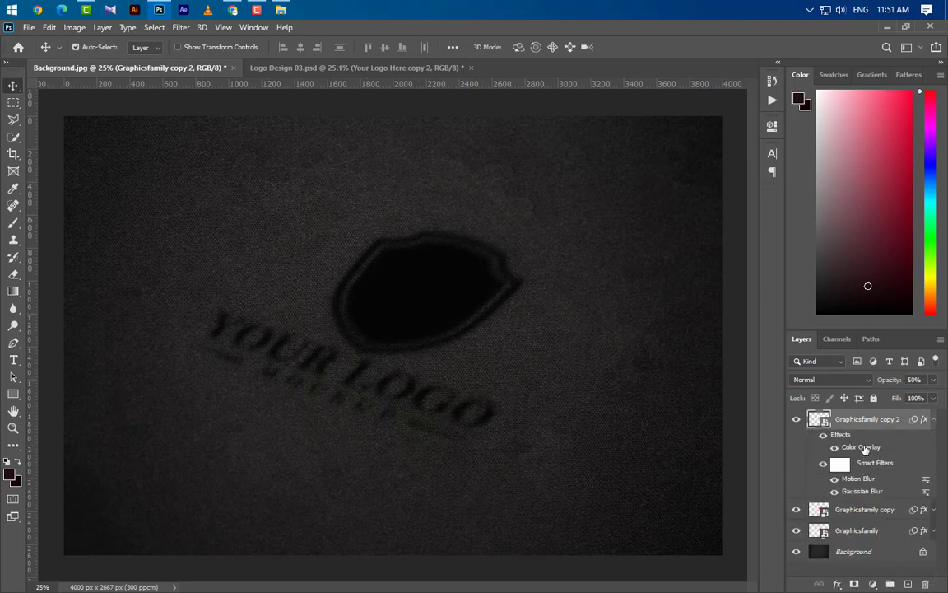
pyautogui.doubleClick(864, 449)
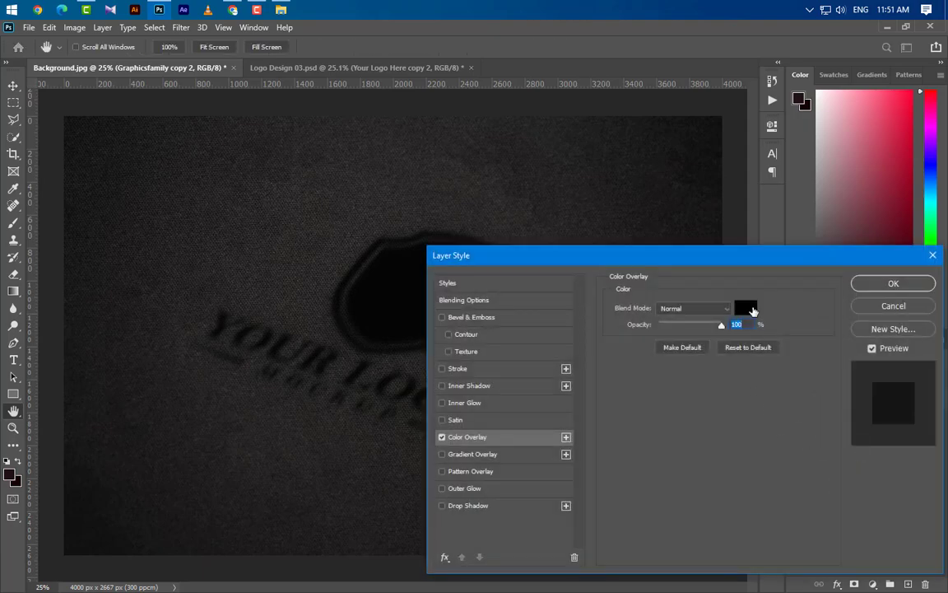
pyautogui.click(749, 310)
pyautogui.write('e6e6e6')
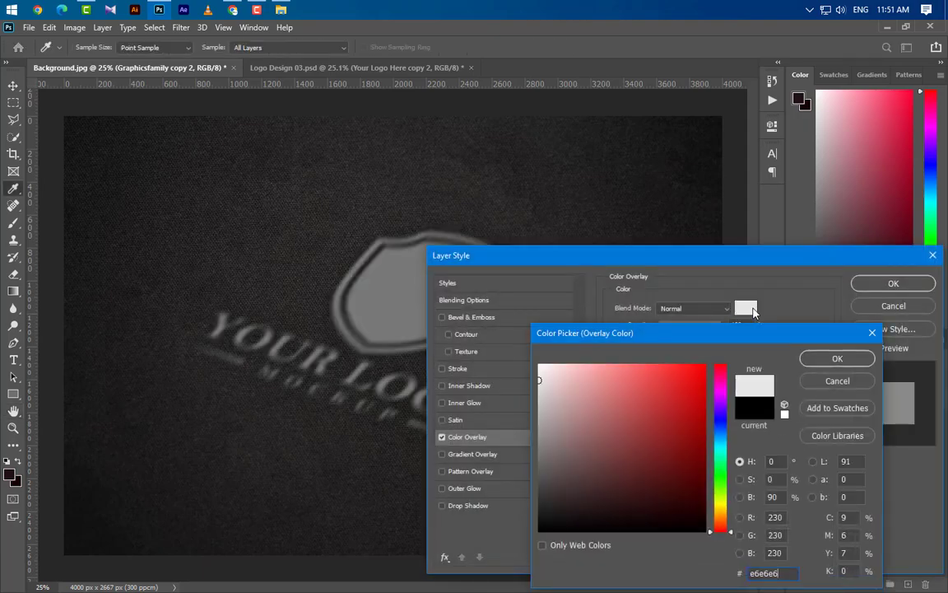
pyautogui.click(837, 359)
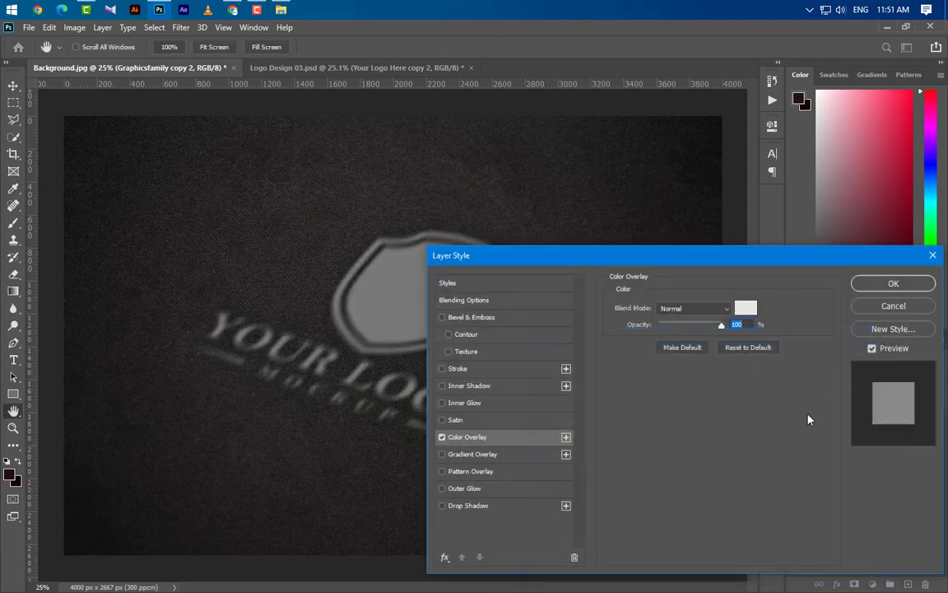
# - Enable Bevel & Emboss on Graphicsfamily copy 2 with Inner Bevel style, Smooth technique, 1000% depth, Up direction and 250 px size
pyautogui.click(484, 320)
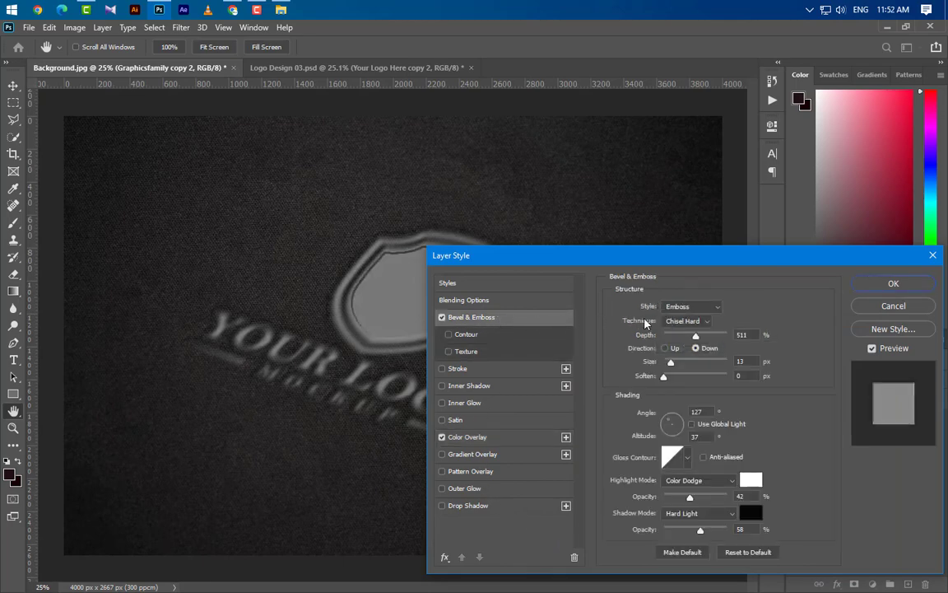
pyautogui.click(698, 307)
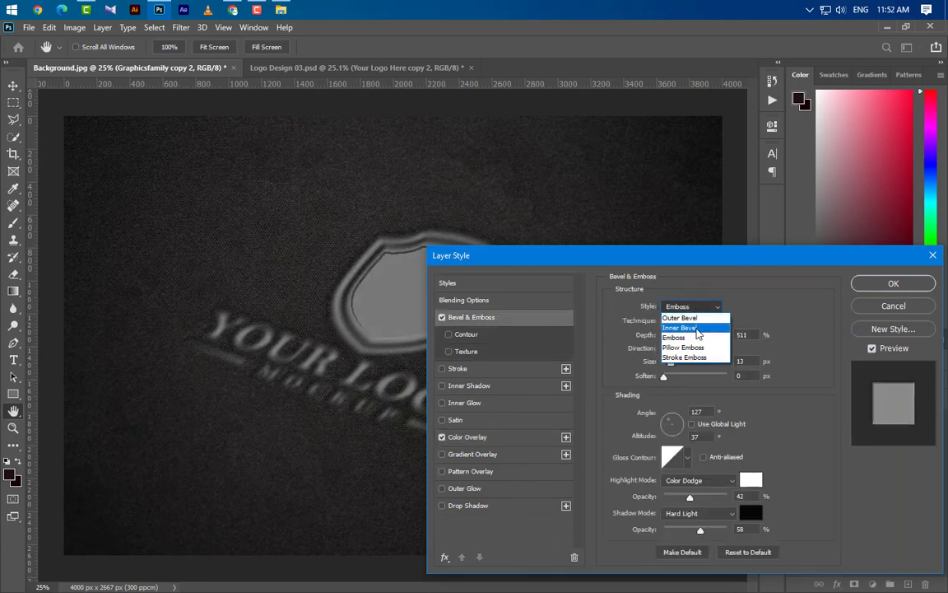
pyautogui.click(683, 328)
pyautogui.click(690, 321)
pyautogui.click(695, 332)
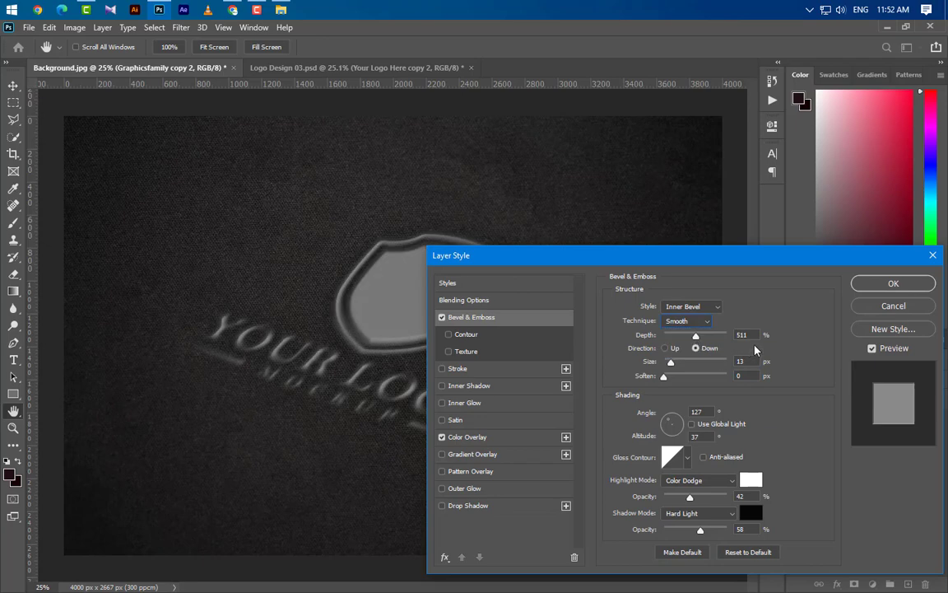
pyautogui.moveTo(700, 342); pyautogui.dragTo(797, 358)
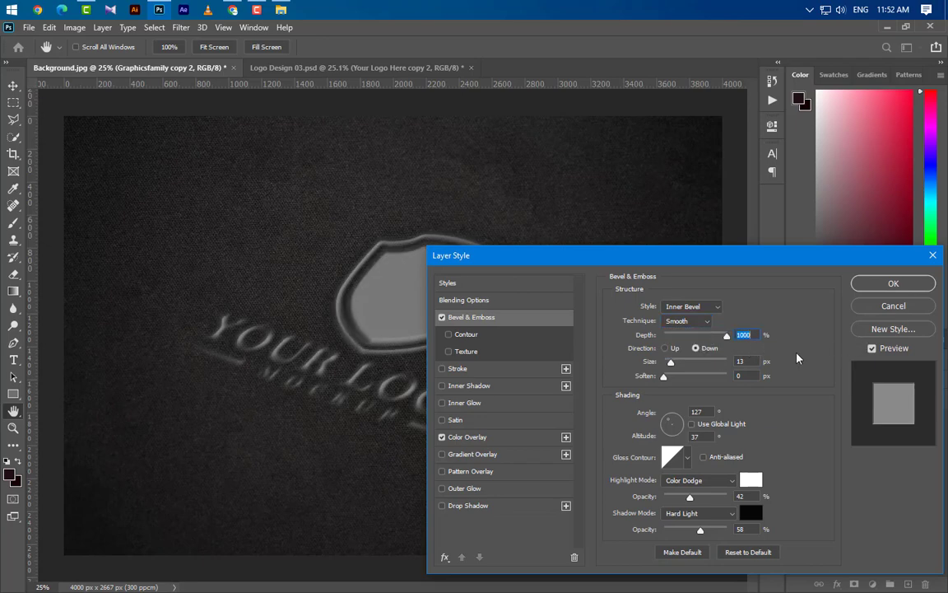
pyautogui.click(667, 348)
pyautogui.click(745, 362)
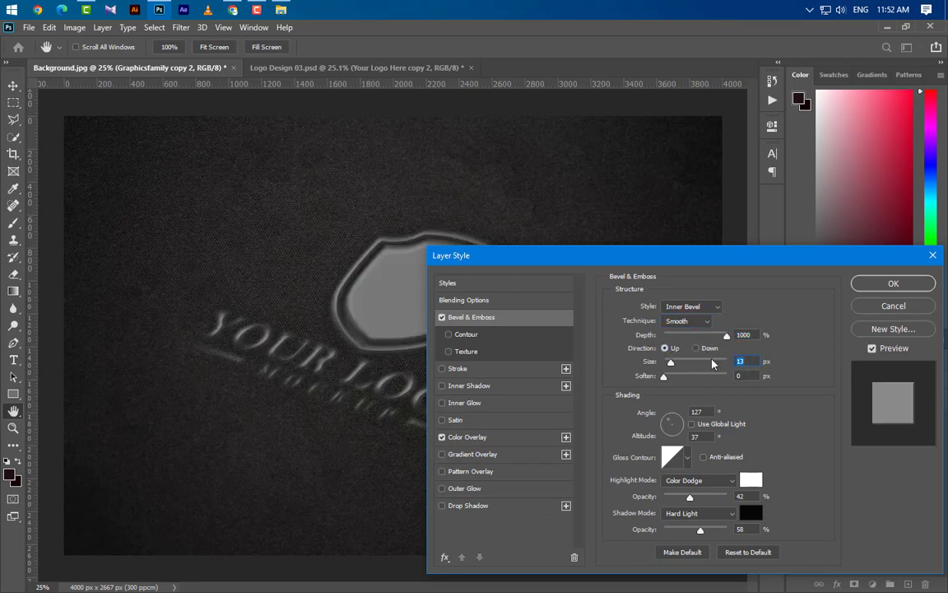
pyautogui.write('250')
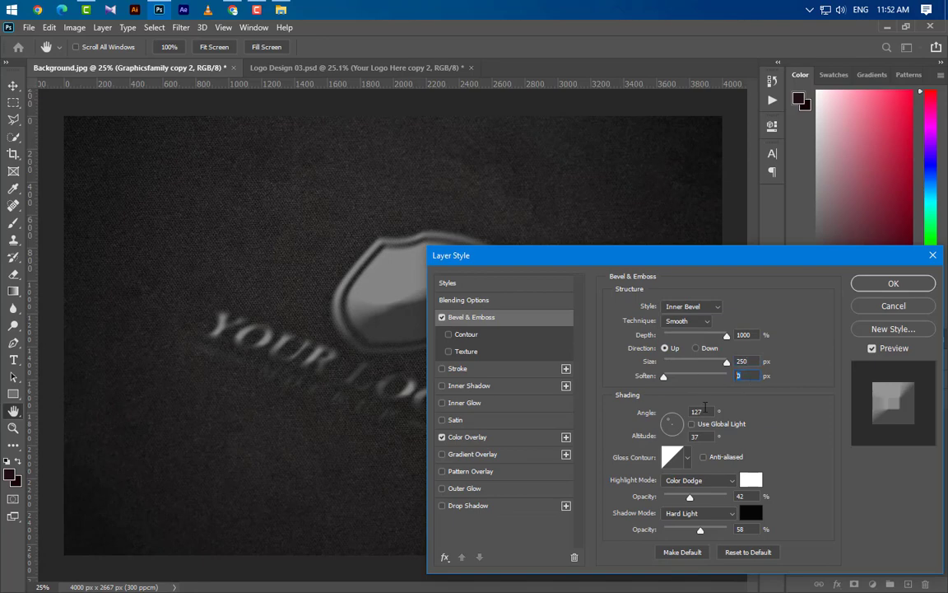
# - Set the bevel's shading angle to 90°, with global light and an anti-aliased gloss contour enabled
pyautogui.moveTo(695, 415); pyautogui.dragTo(667, 444)
pyautogui.write('90')
pyautogui.click(691, 424)
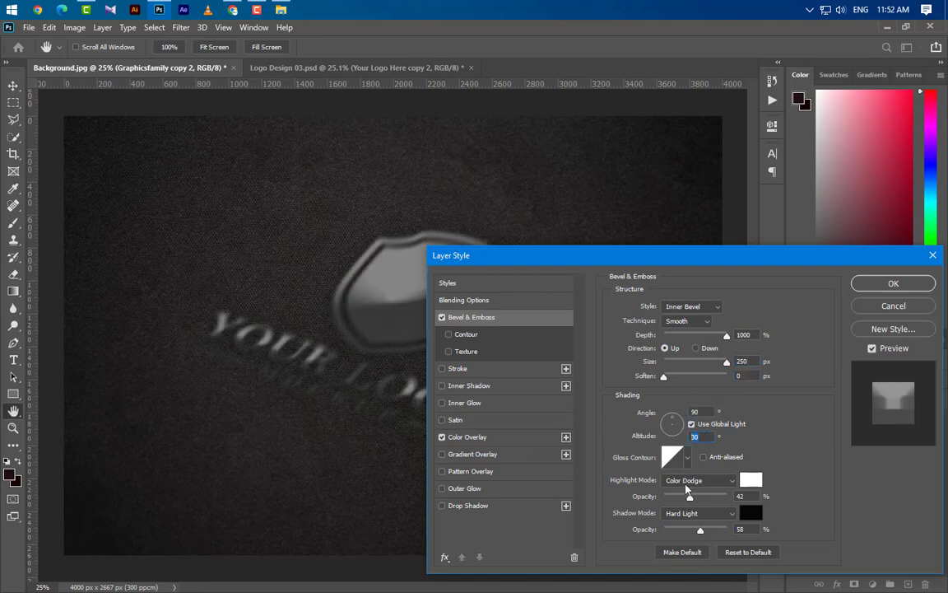
pyautogui.click(703, 457)
# - Set the bevel's highlight mode to Screen in white at 50% opacity and its shadow mode to Multiply, and apply the style
pyautogui.click(725, 486)
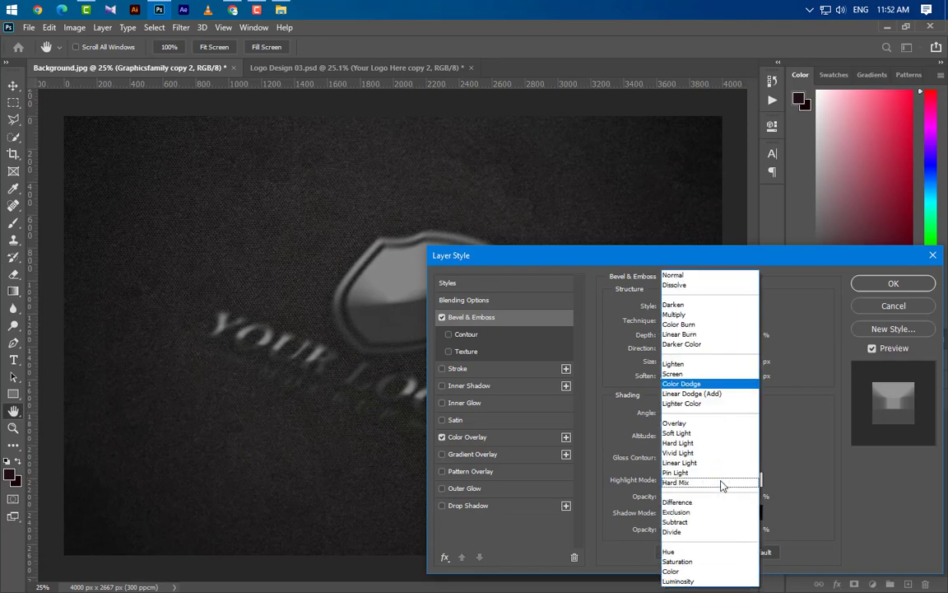
pyautogui.click(700, 373)
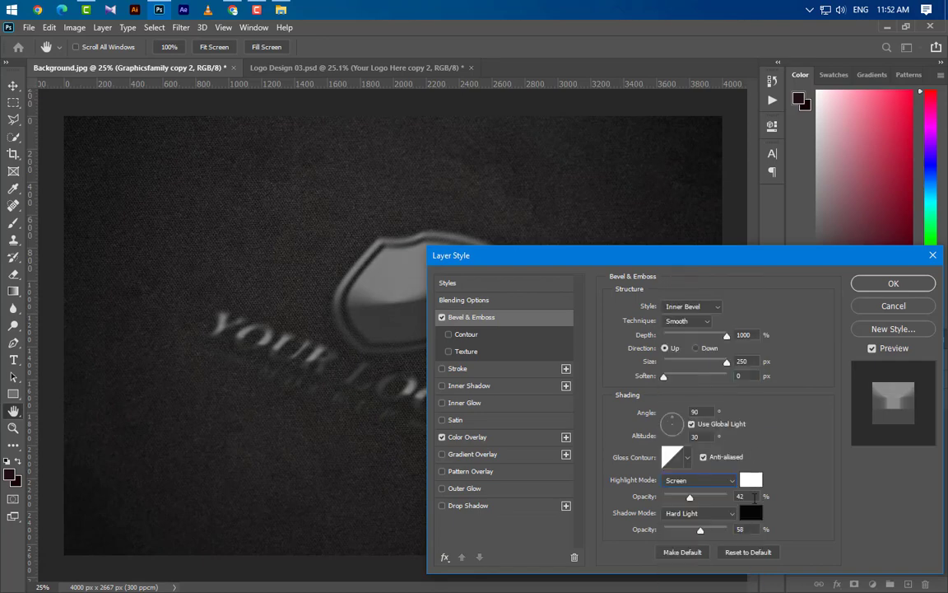
pyautogui.click(750, 480)
pyautogui.click(835, 359)
pyautogui.click(707, 516)
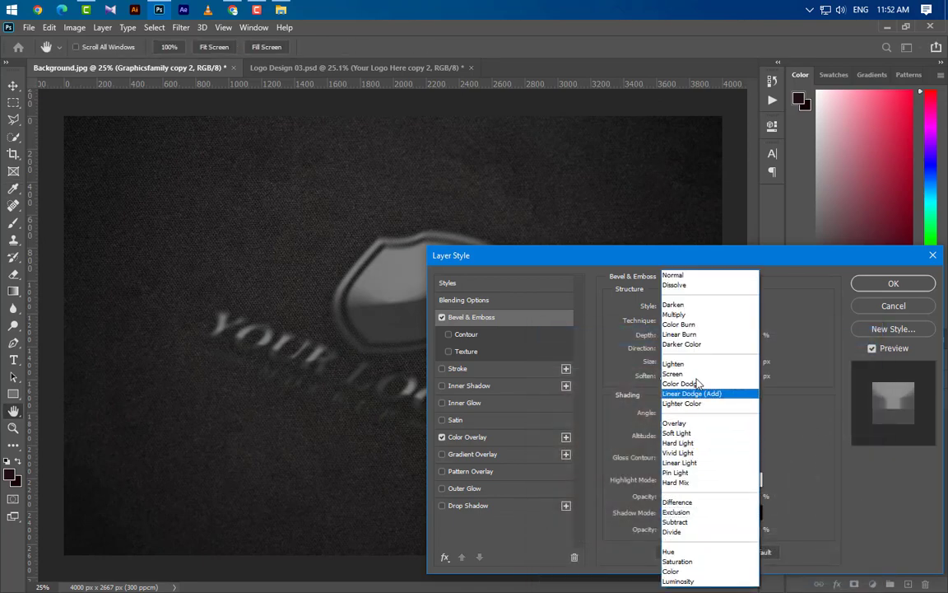
pyautogui.click(677, 315)
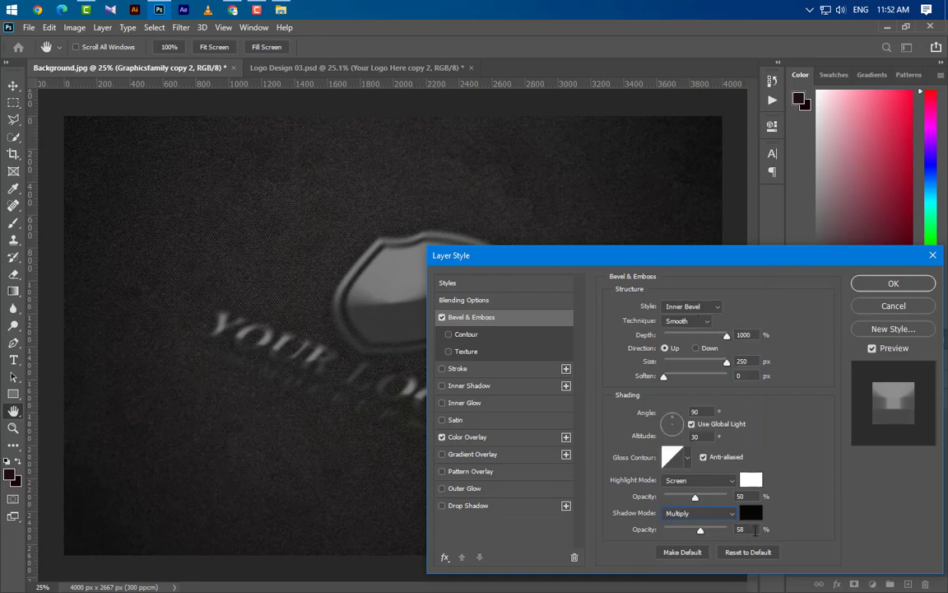
pyautogui.click(893, 283)
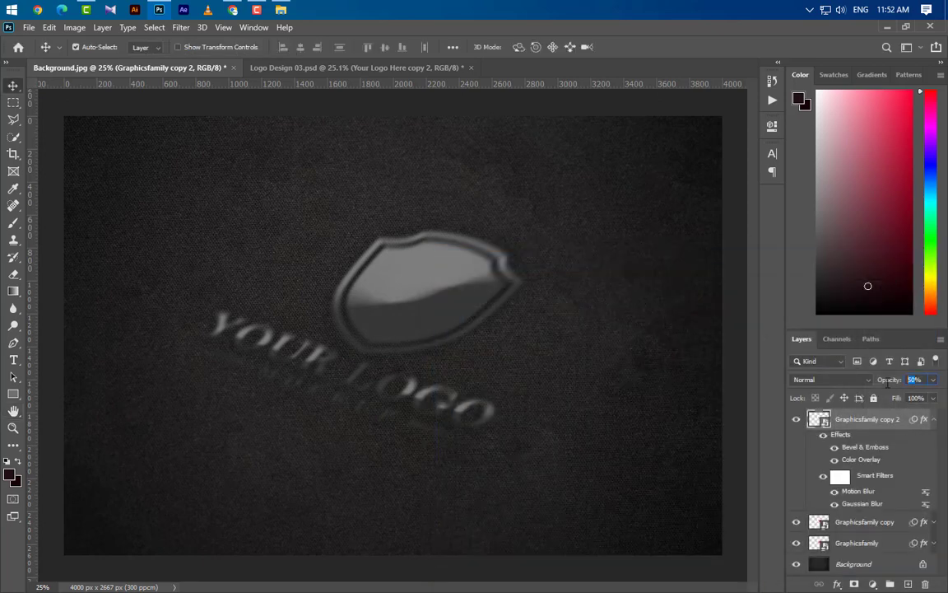
# - Set the Graphicsfamily copy 2 layer's opacity to 30% and its Motion Blur to a -90° angle and 85 pixels distance
pyautogui.write('30')
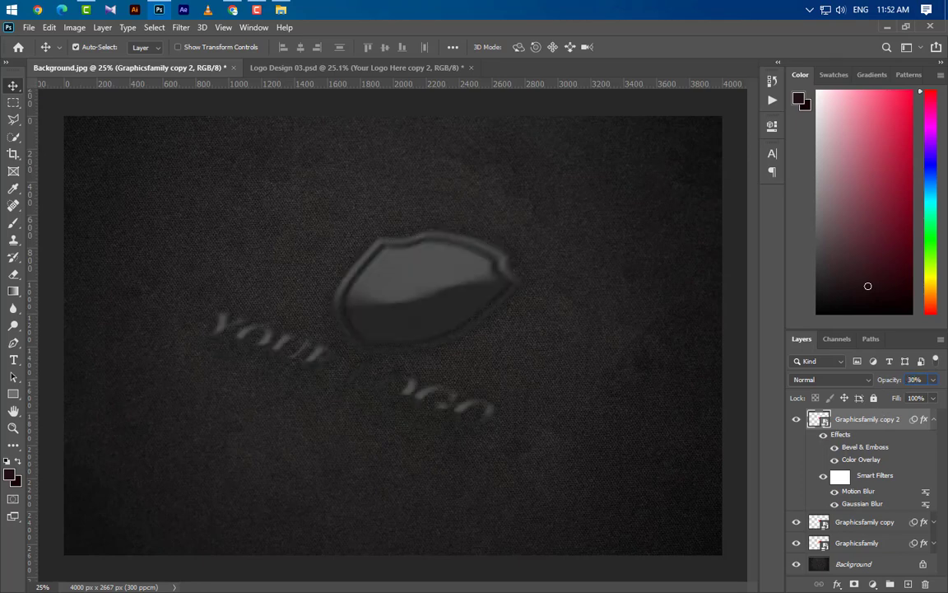
pyautogui.doubleClick(857, 492)
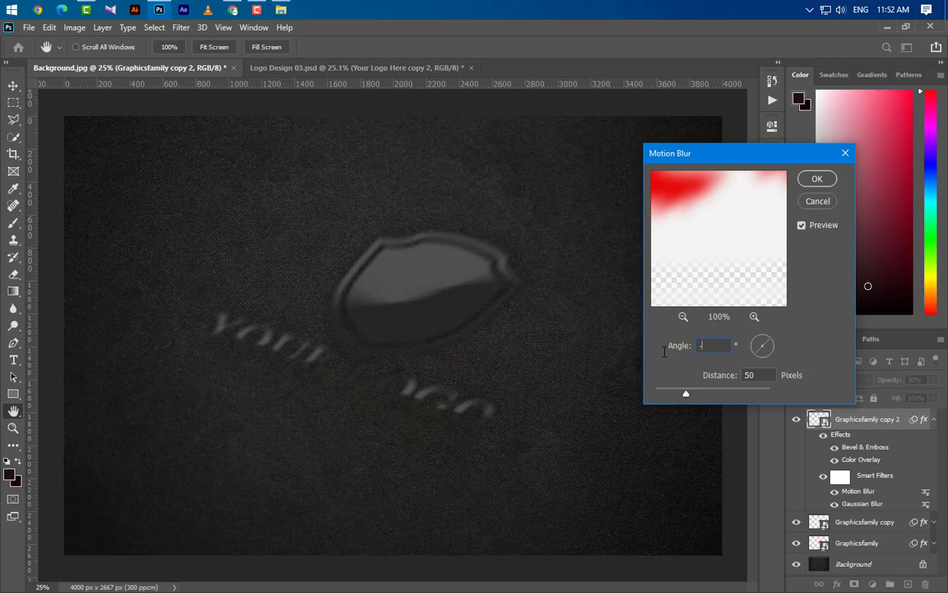
pyautogui.write('-90')
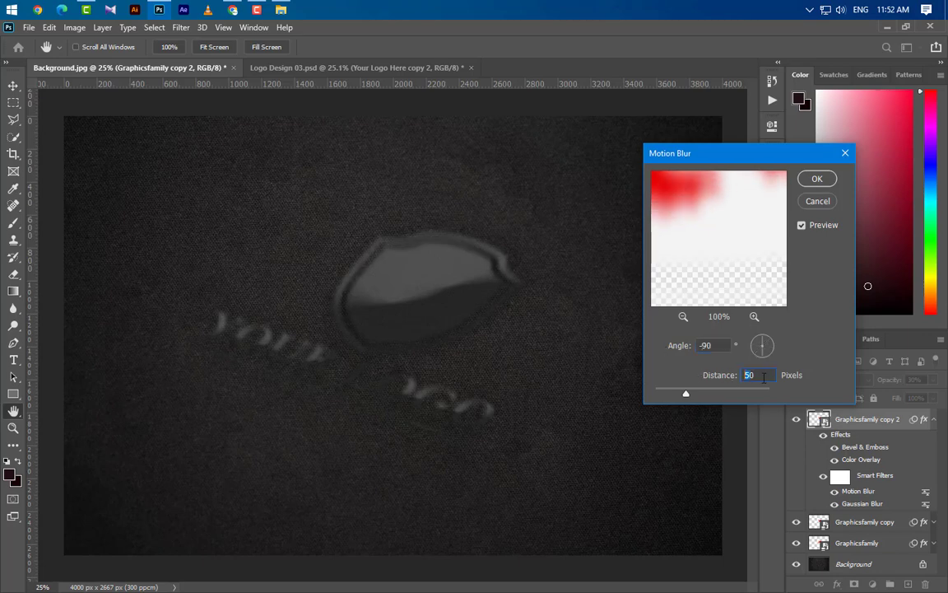
pyautogui.write('85')
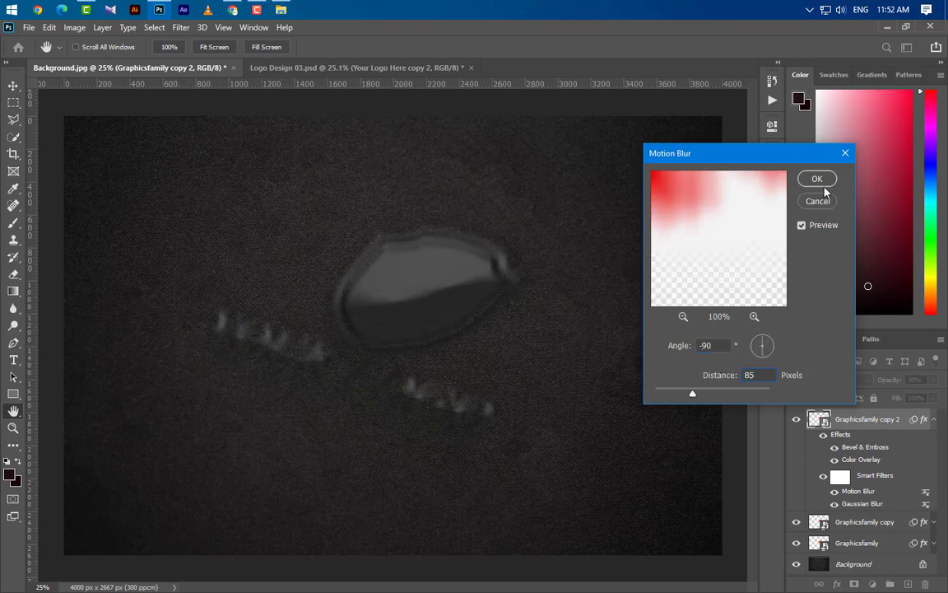
pyautogui.click(823, 179)
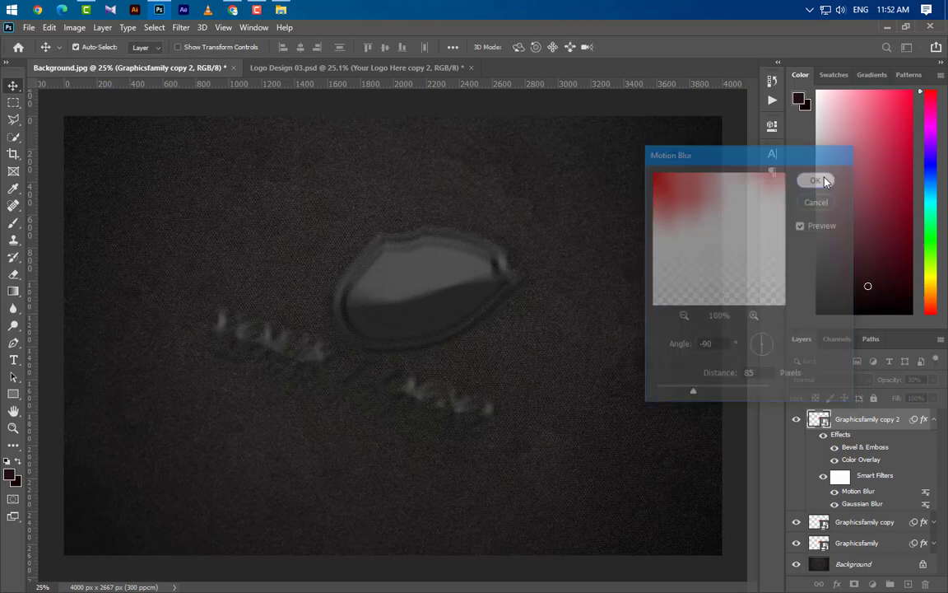
# - Check the Gaussian Blur radius of the Graphicsfamily copy 2 layer
pyautogui.doubleClick(862, 504)
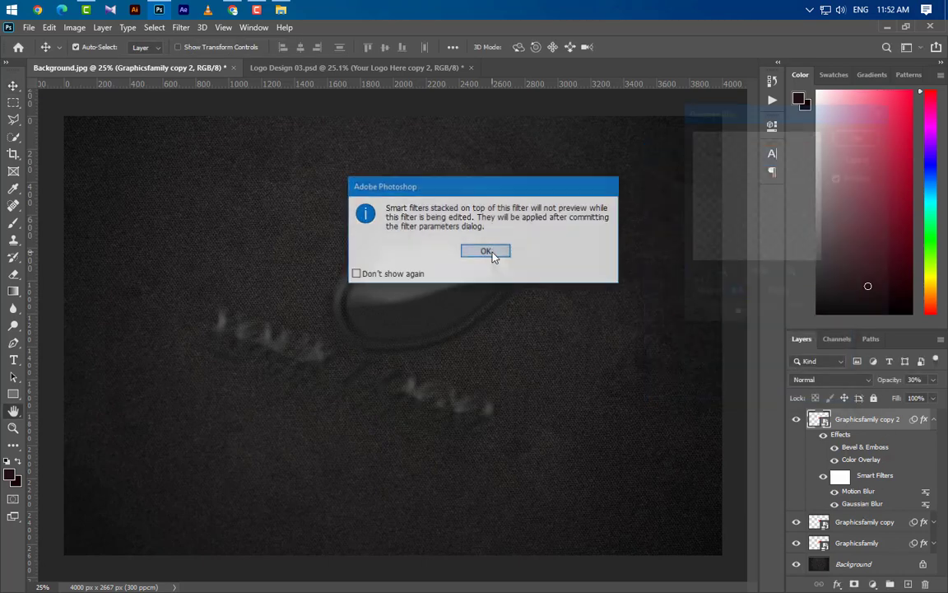
pyautogui.click(442, 227)
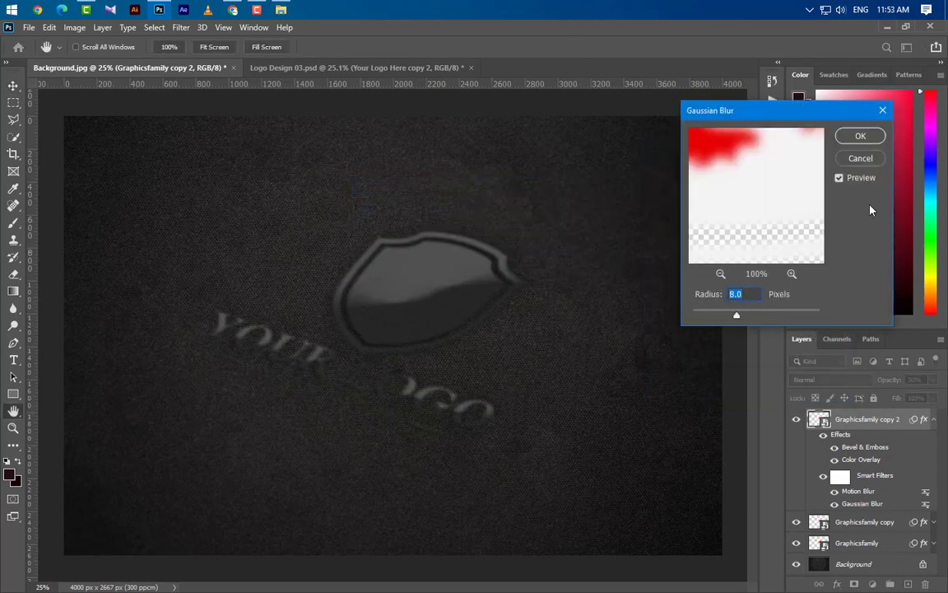
pyautogui.click(860, 136)
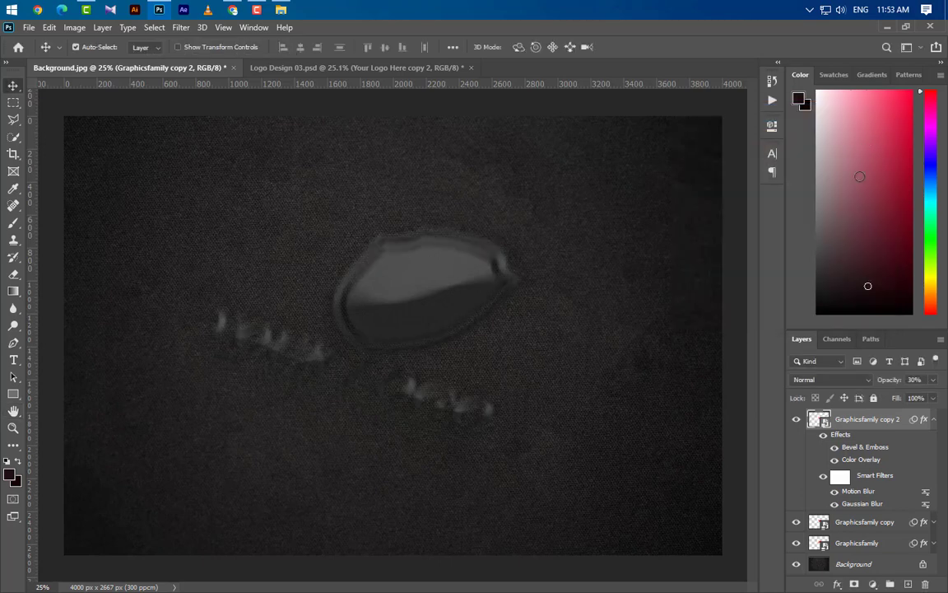
# - Collapse the effects list of Graphicsfamily copy 2 and group the three Graphicsfamily layers
pyautogui.click(937, 420)
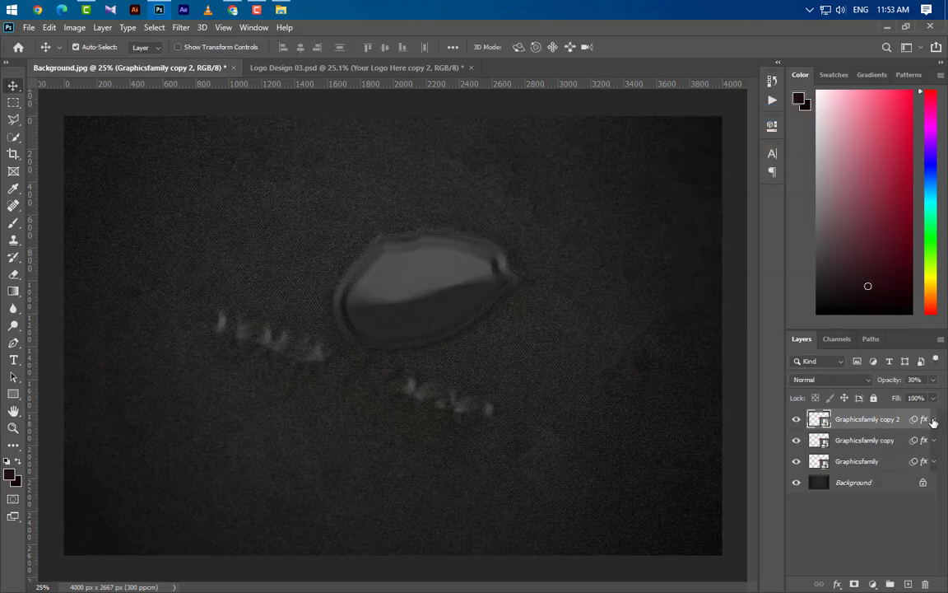
pyautogui.keyDown('shift'); pyautogui.click(889, 468); pyautogui.keyUp('shift')
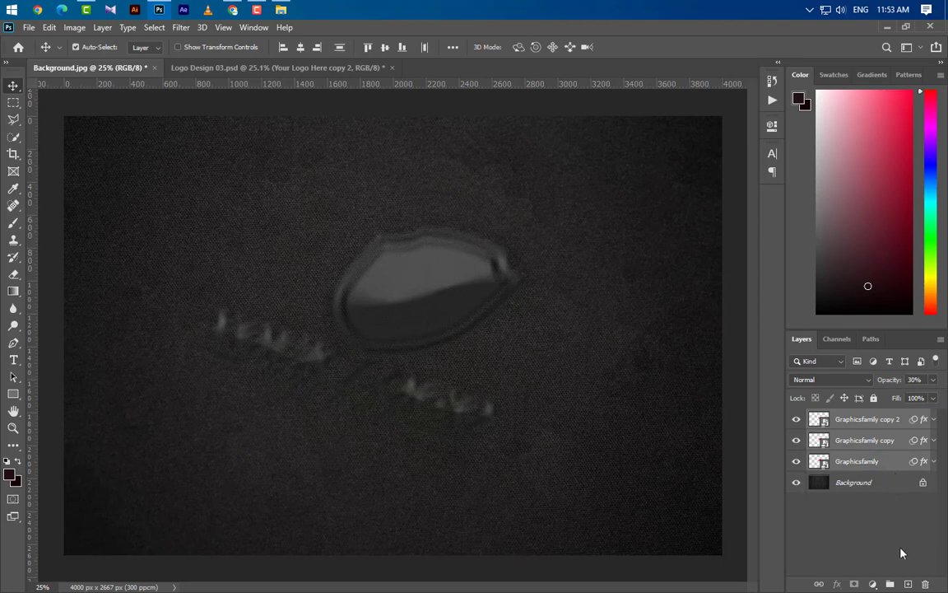
pyautogui.hotkey('ctrl', 'g')
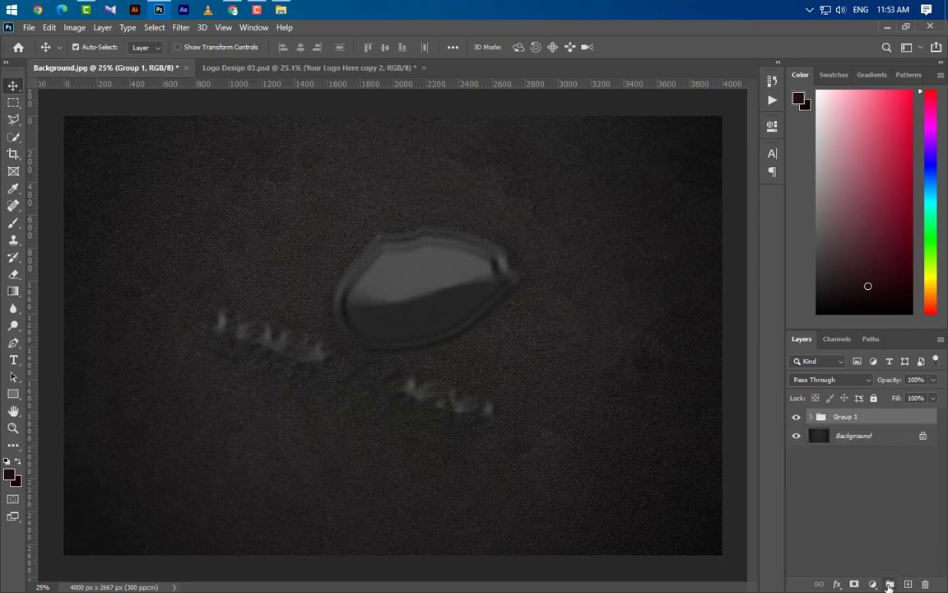
# - Duplicate the Graphicsfamily copy 2 layer, move the duplicate out above Group 1, and collapse the group
pyautogui.click(811, 416)
pyautogui.moveTo(873, 436); pyautogui.dragTo(909, 584)
pyautogui.moveTo(887, 438); pyautogui.dragTo(884, 408)
pyautogui.click(811, 437)
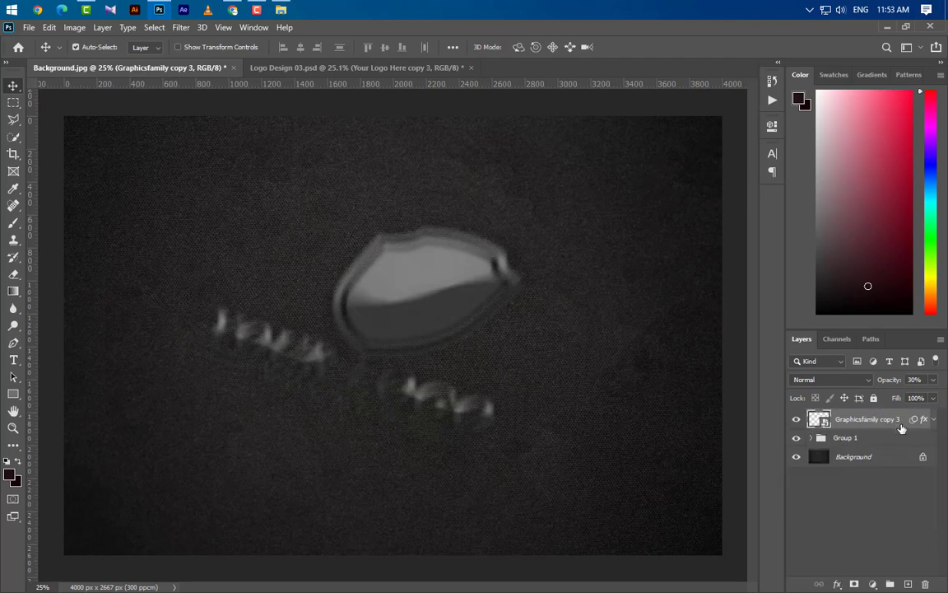
# - Remove the layer effects and smart filters from the Graphicsfamily copy 3 layer and set its opacity to 100%
pyautogui.click(934, 419)
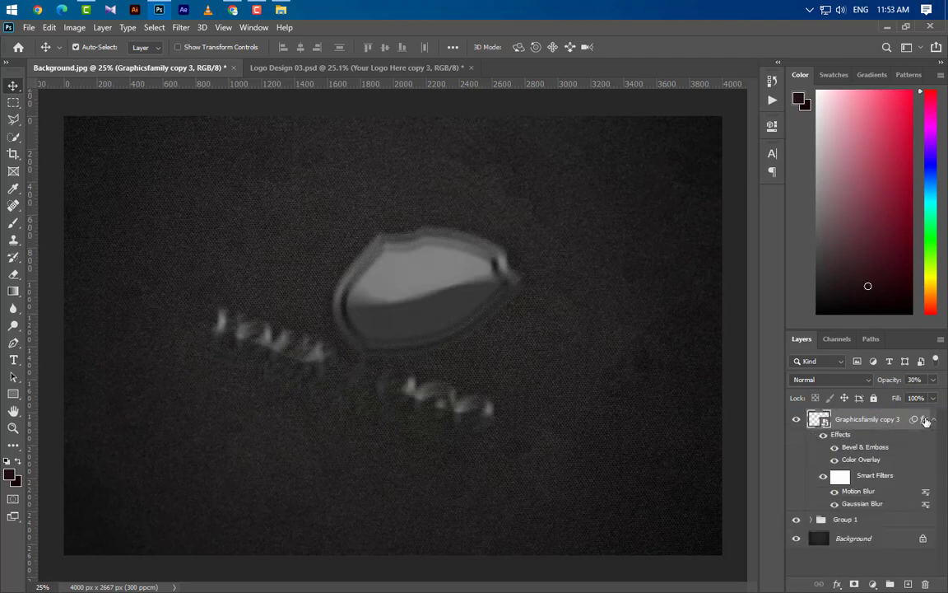
pyautogui.moveTo(924, 419); pyautogui.dragTo(926, 583)
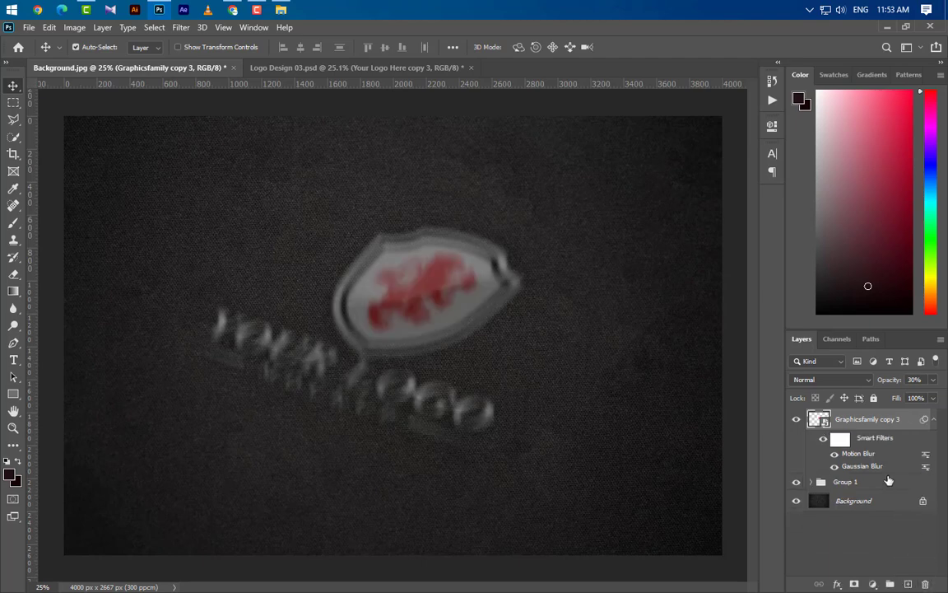
pyautogui.moveTo(925, 419); pyautogui.dragTo(925, 583)
pyautogui.click(934, 381)
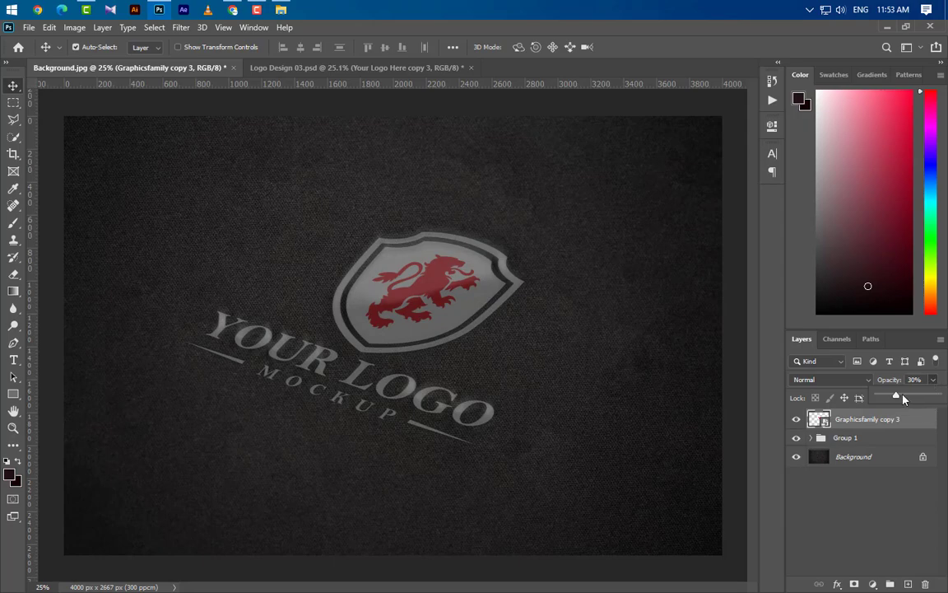
pyautogui.moveTo(925, 395); pyautogui.dragTo(942, 397)
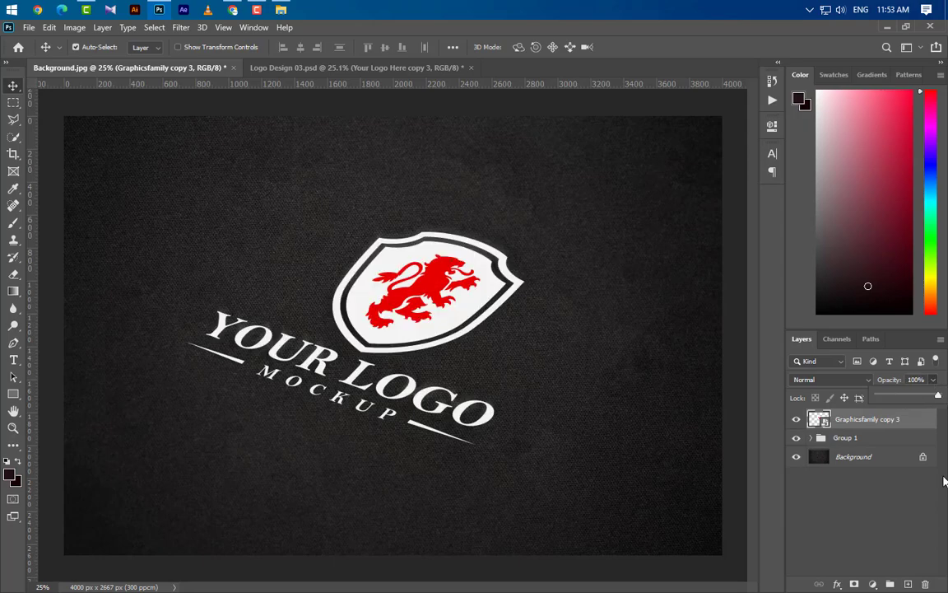
# - Add a black 000000 Color Overlay to the Graphicsfamily copy 3 layer
pyautogui.doubleClick(925, 420)
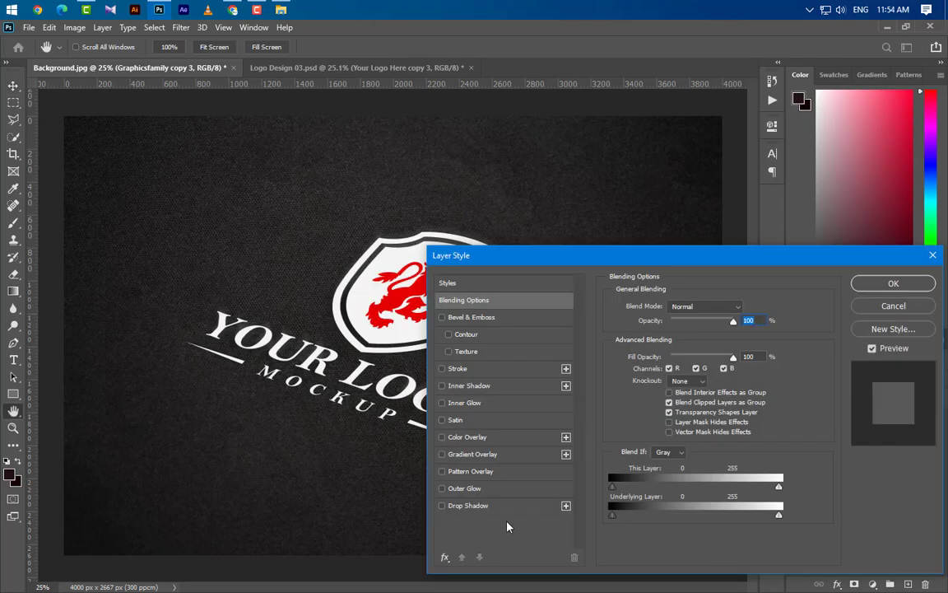
pyautogui.click(511, 439)
pyautogui.click(745, 308)
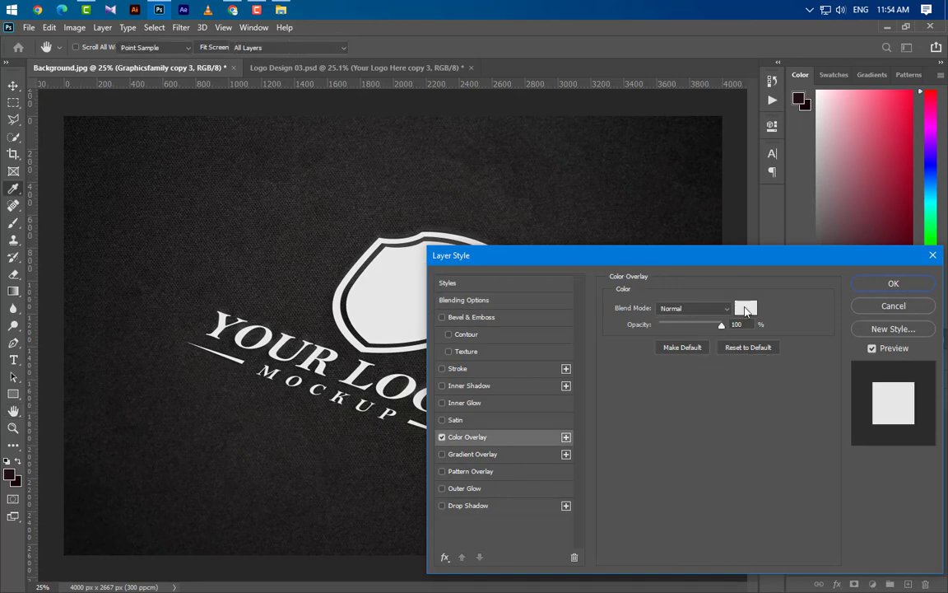
pyautogui.write('000000')
pyautogui.click(838, 360)
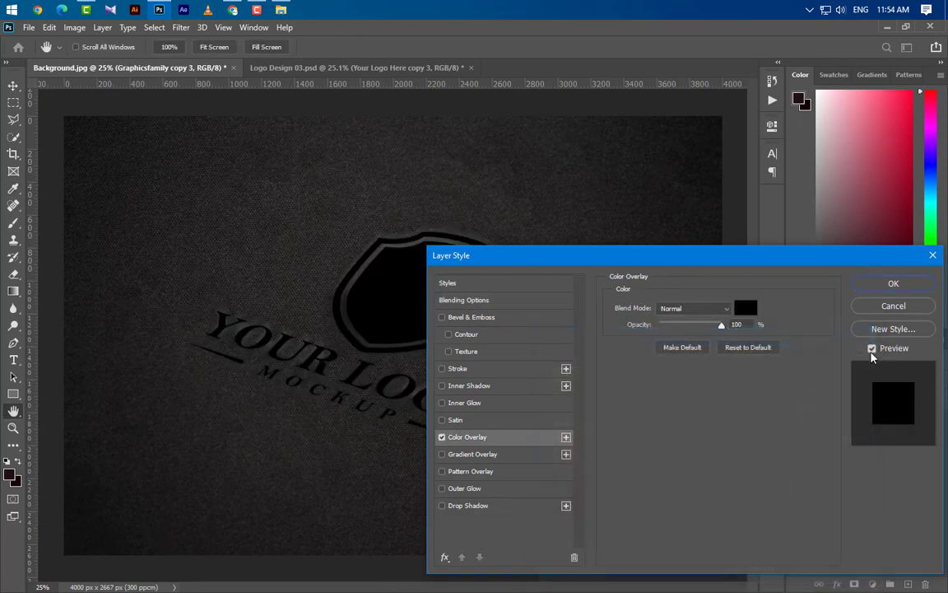
# - Add a black Normal drop shadow with 60% opacity, 90° angle, 5 px distance, 0% spread and 10 px size
pyautogui.click(512, 507)
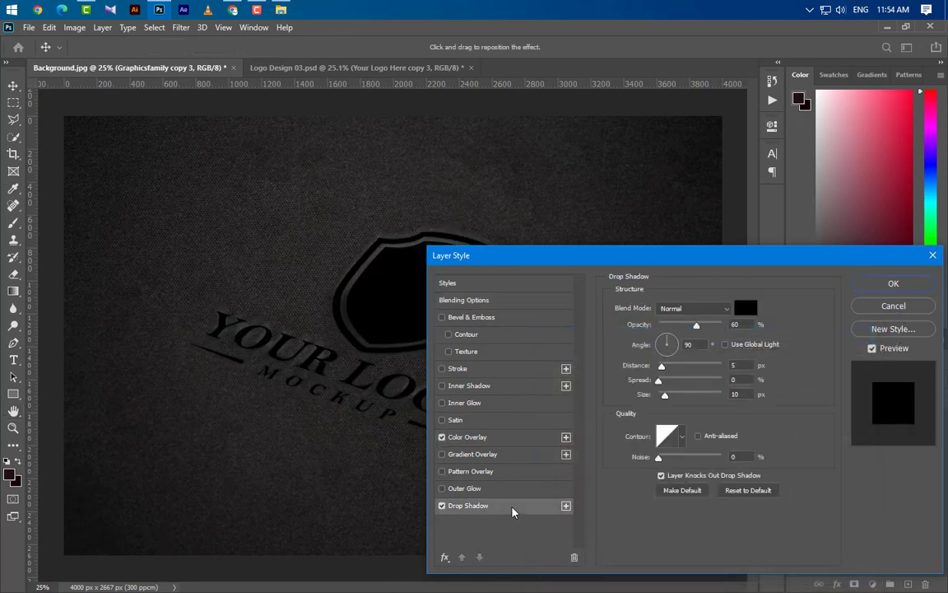
pyautogui.write('60')
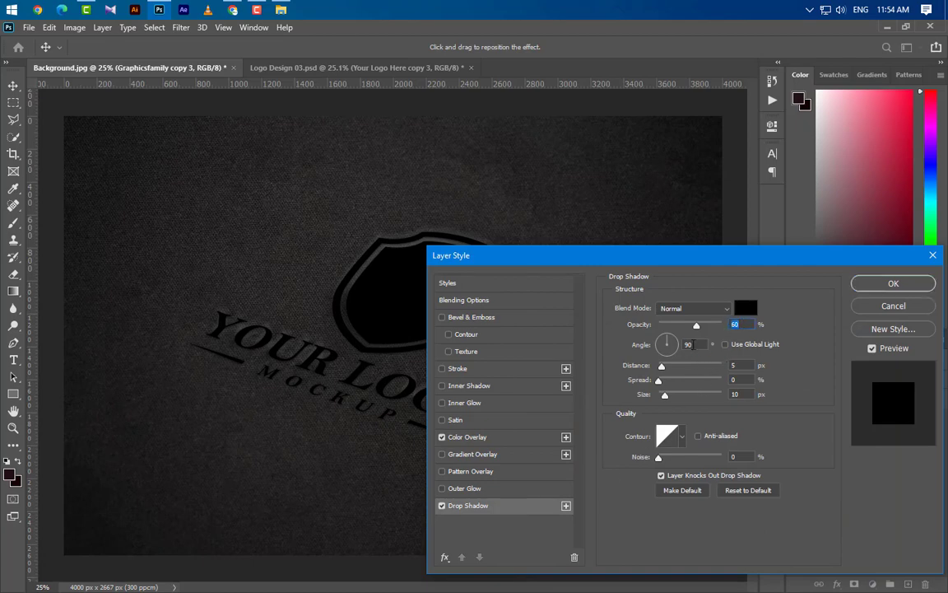
pyautogui.press('Tab')
pyautogui.press('Tab')
# - Add a second drop shadow to Graphicsfamily copy 3 with 50% opacity, 10 px distance and 20 px size
pyautogui.click(567, 506)
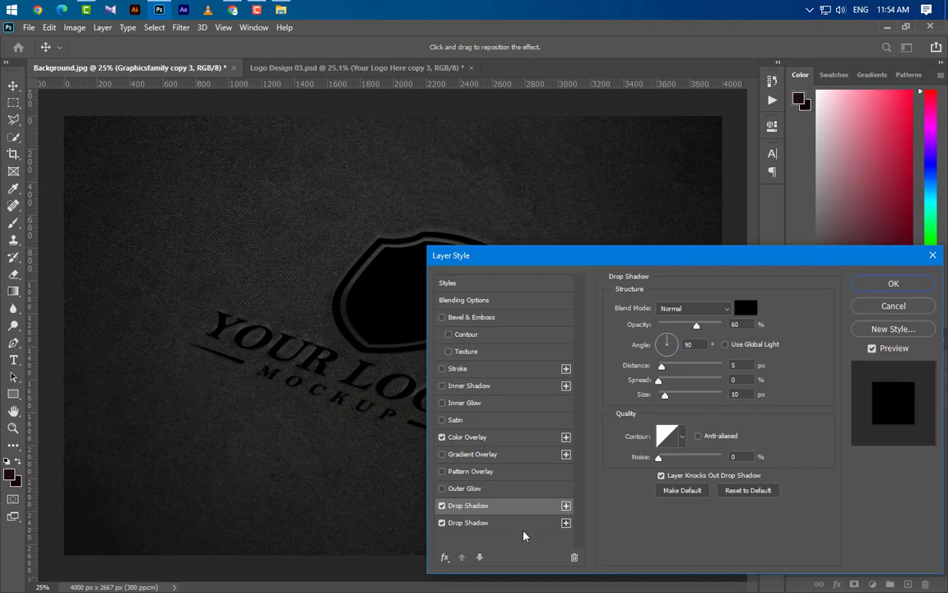
pyautogui.click(544, 523)
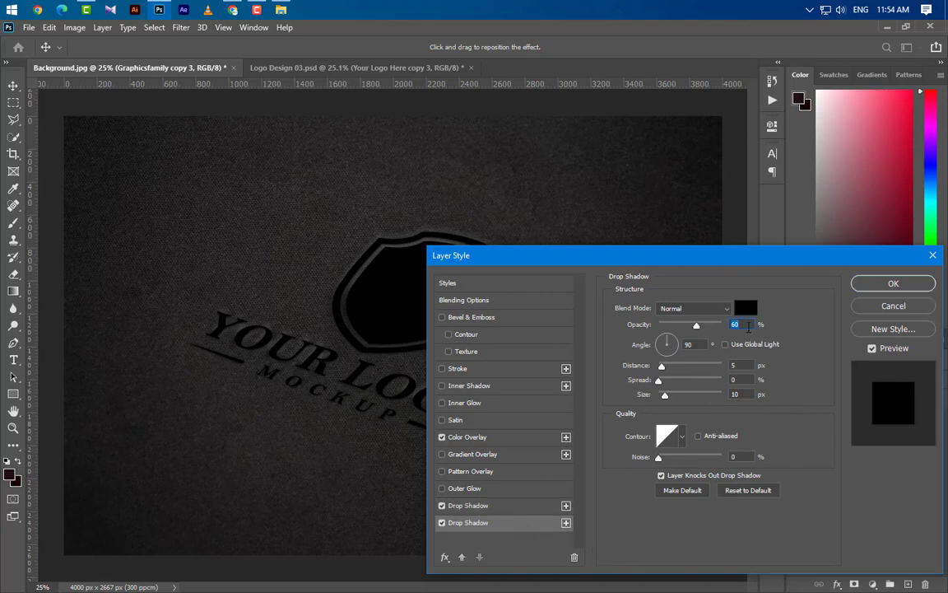
pyautogui.write('50')
pyautogui.press('Tab')
pyautogui.press('Tab')
pyautogui.write('10')
pyautogui.press('Tab')
pyautogui.press('Tab')
pyautogui.write('20')
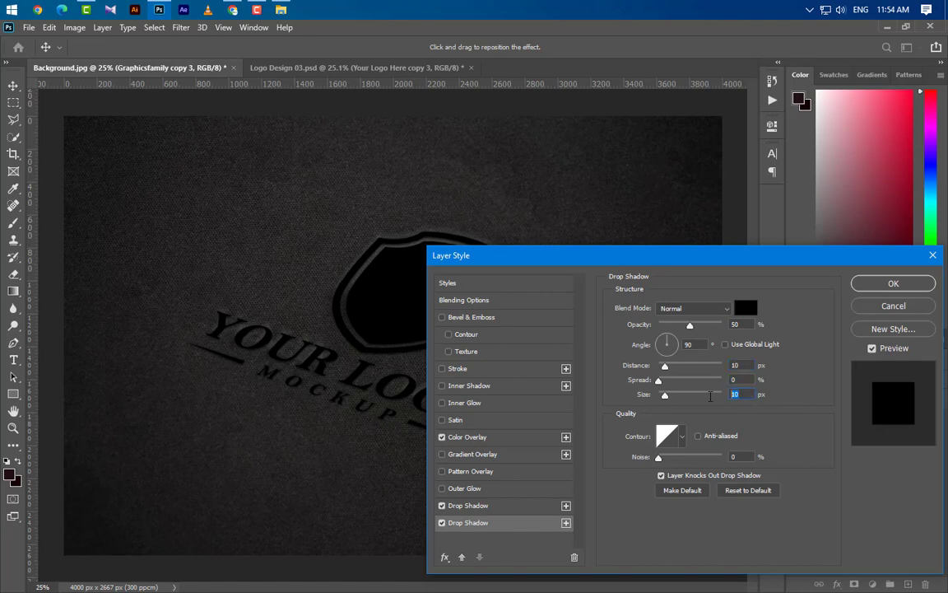
# - Add a third drop shadow to Graphicsfamily copy 3 with 40% opacity, 20 px distance and 30 px size
pyautogui.click(566, 522)
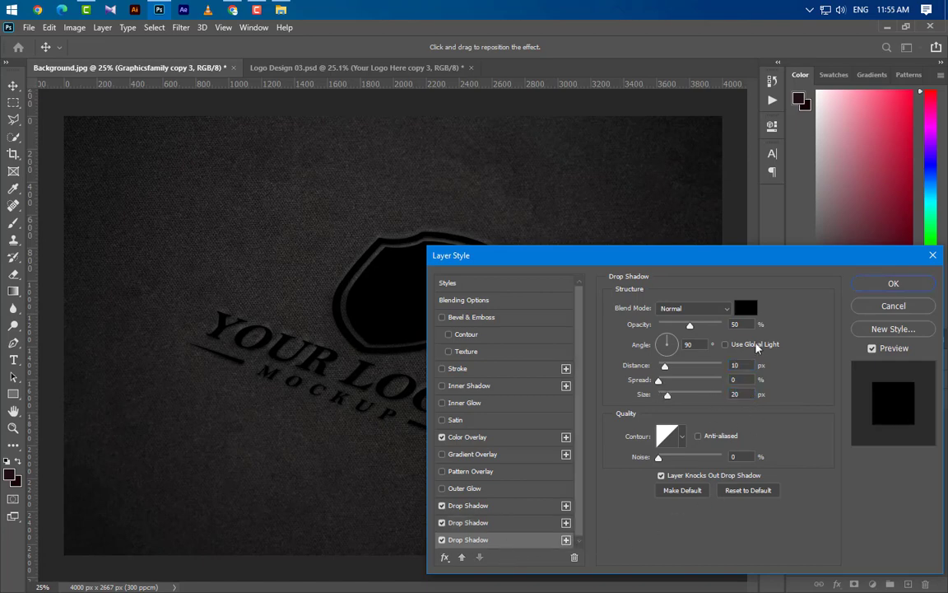
pyautogui.moveTo(746, 323); pyautogui.dragTo(711, 325)
pyautogui.write('40')
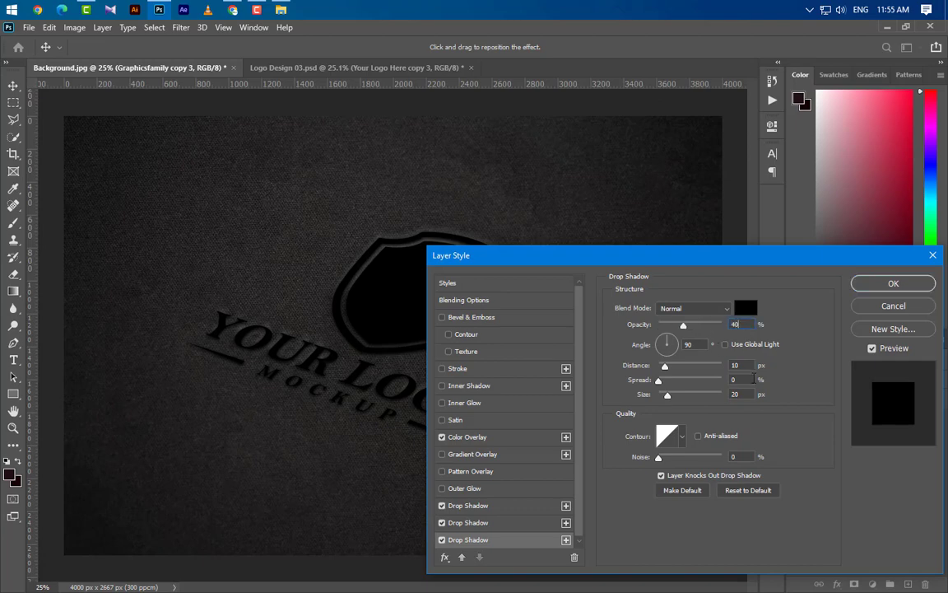
pyautogui.press('Tab')
pyautogui.press('Tab')
pyautogui.write('20')
pyautogui.moveTo(746, 397); pyautogui.dragTo(710, 401)
pyautogui.write('30')
# - Add a fourth drop shadow with 30% opacity, 40 px distance and 50 px size, then apply the styles and collapse the effects list
pyautogui.click(566, 539)
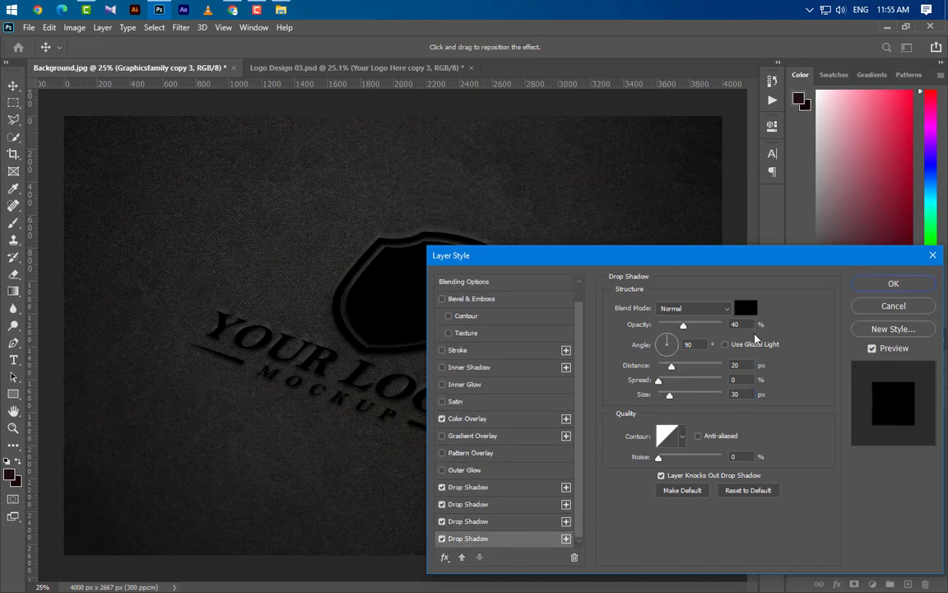
pyautogui.moveTo(745, 325); pyautogui.dragTo(708, 332)
pyautogui.write('30')
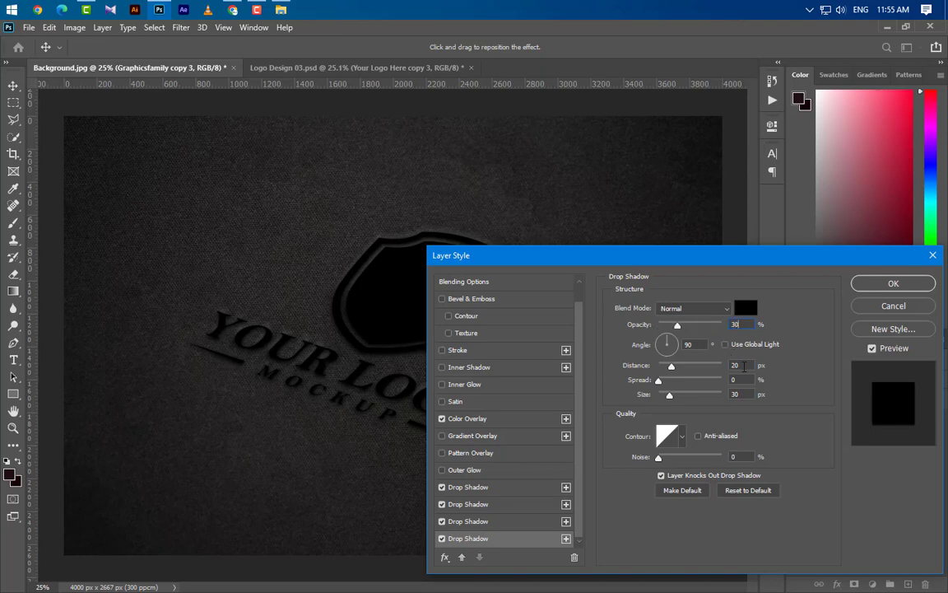
pyautogui.press('Tab')
pyautogui.write('40')
pyautogui.press('Tab')
pyautogui.press('Tab')
pyautogui.write('50')
pyautogui.click(894, 283)
pyautogui.click(934, 420)
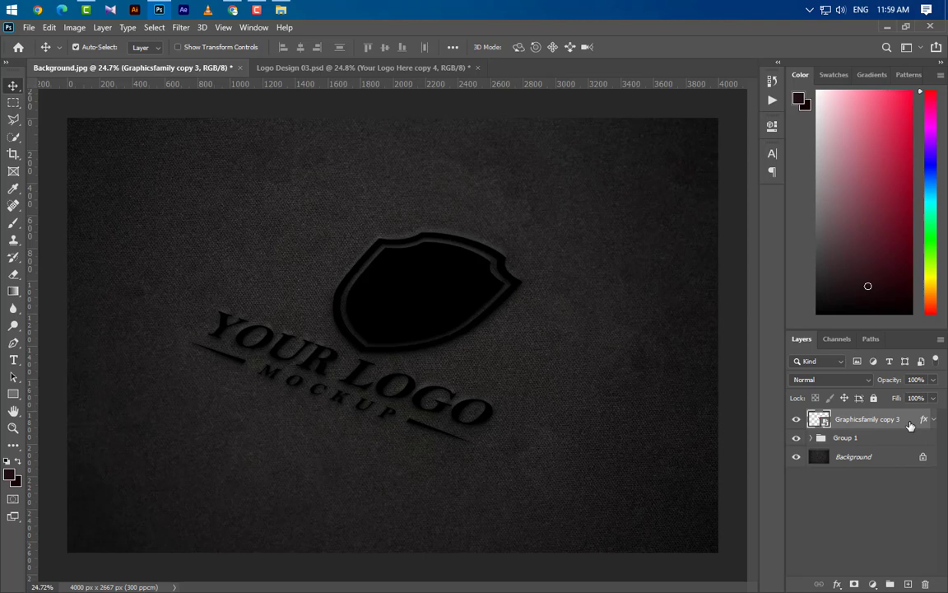
# - Duplicate the Graphicsfamily copy 3 layer and remove all layer effects from the duplicate
pyautogui.moveTo(910, 424); pyautogui.dragTo(905, 583)
pyautogui.click(935, 420)
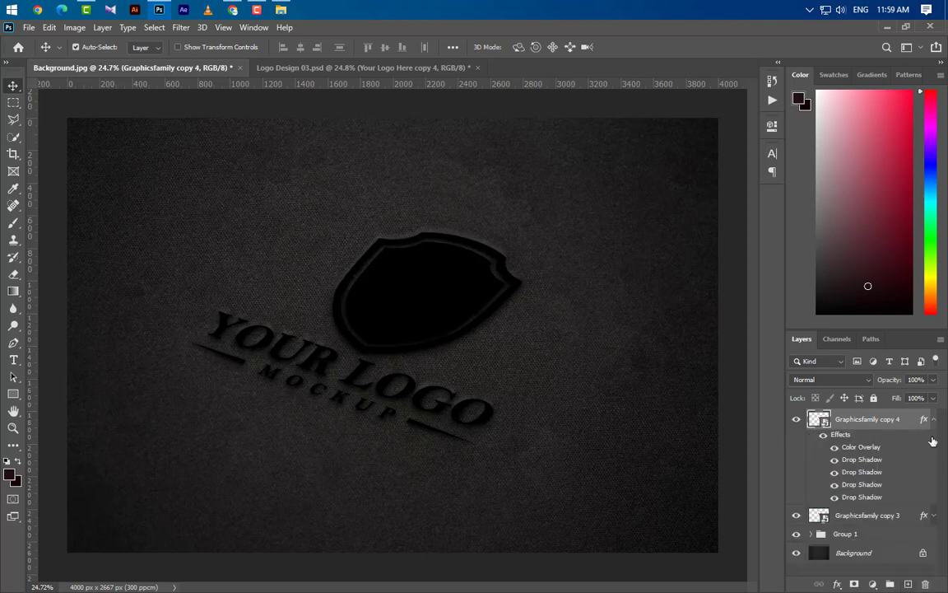
pyautogui.moveTo(925, 422); pyautogui.dragTo(926, 583)
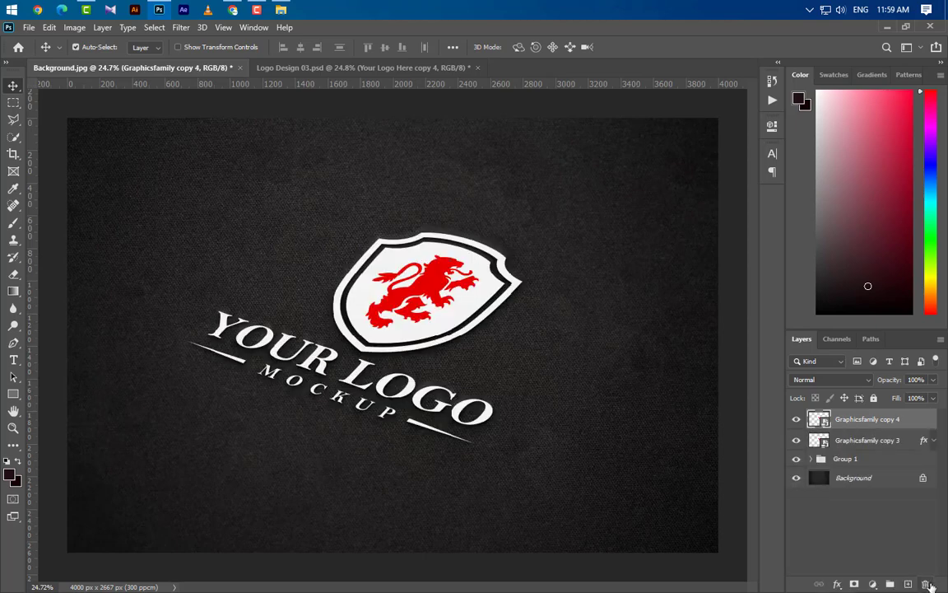
# - Add a Smooth Inner Bevel to Graphicsfamily copy 4: depth 1000%, size 12 px, soften 16 px, angle 90°, altitude 30°, Multiply highlight 20% and shadow 30%
pyautogui.doubleClick(914, 419)
pyautogui.click(509, 324)
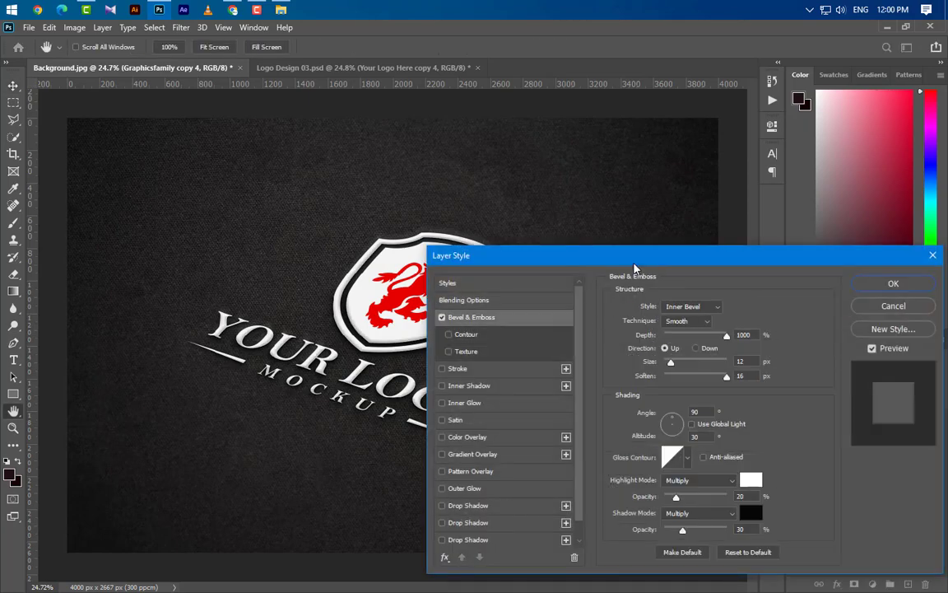
pyautogui.moveTo(625, 258); pyautogui.dragTo(686, 239)
pyautogui.click(763, 288)
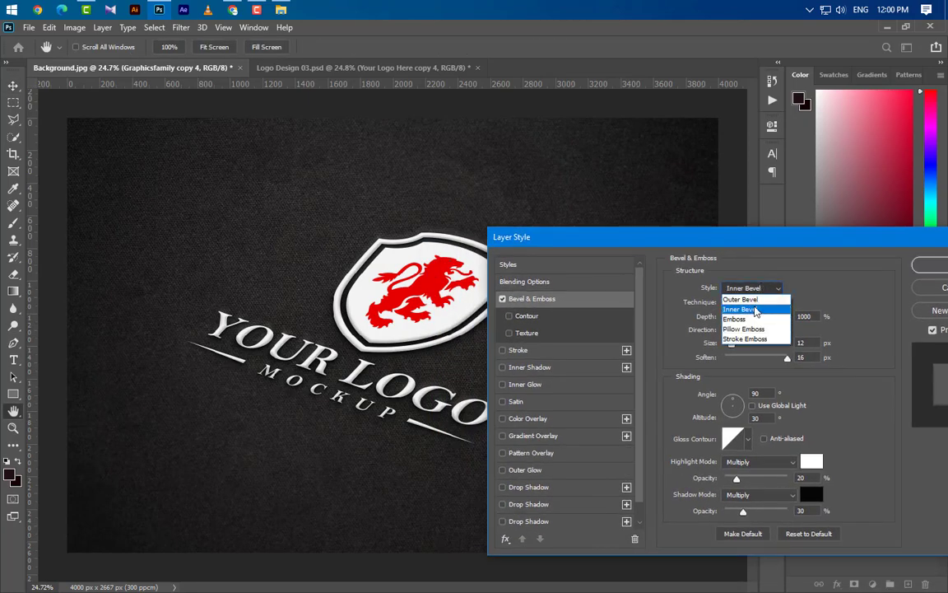
pyautogui.click(745, 307)
pyautogui.click(749, 303)
pyautogui.click(735, 314)
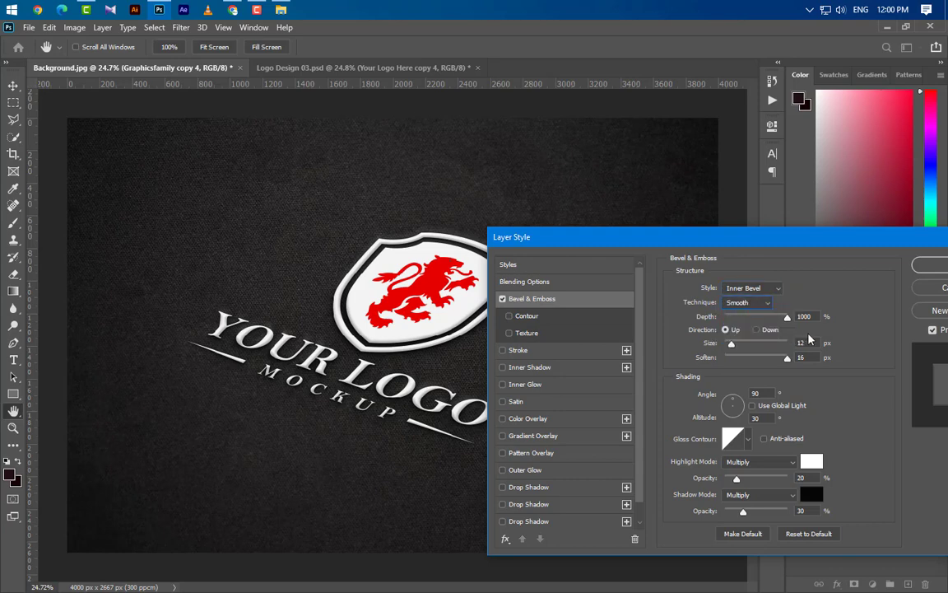
pyautogui.press('Tab')
pyautogui.press('Tab')
pyautogui.press('Tab')
pyautogui.press('Tab')
pyautogui.press('Tab')
pyautogui.press('Tab')
# - Add a black Color Overlay to Graphicsfamily copy 4 in Vivid Light mode at 25% opacity
pyautogui.click(558, 419)
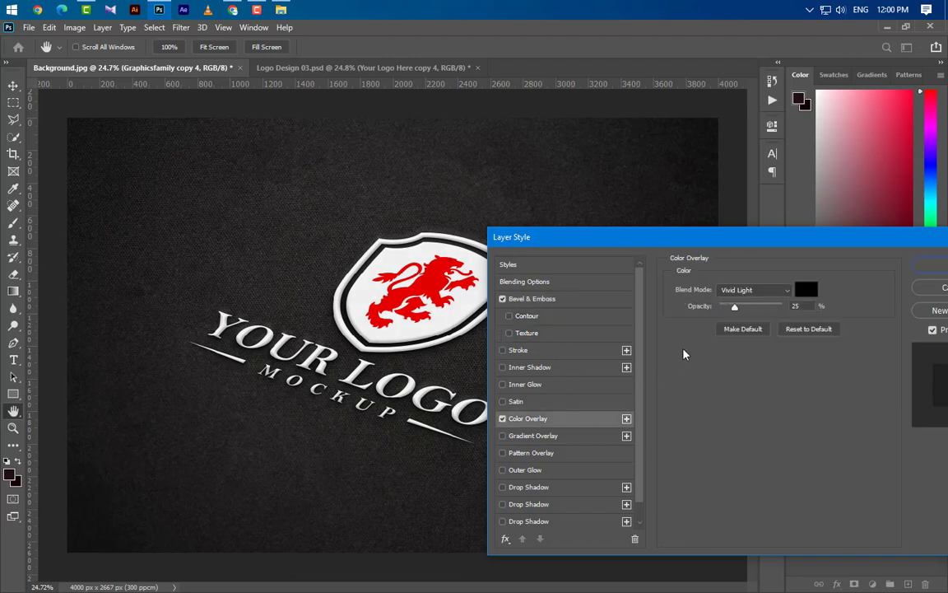
pyautogui.click(753, 290)
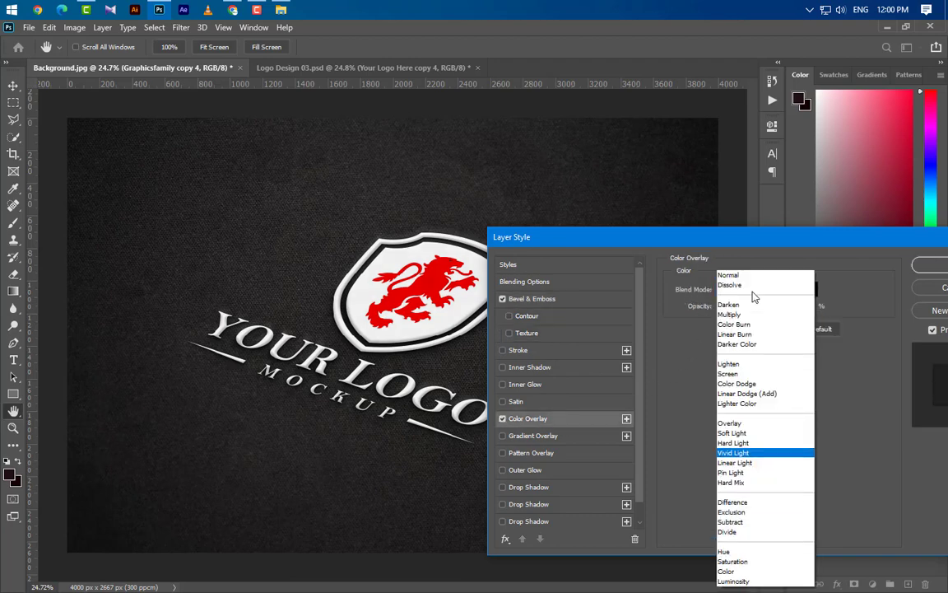
pyautogui.click(733, 453)
pyautogui.click(805, 289)
pyautogui.click(836, 359)
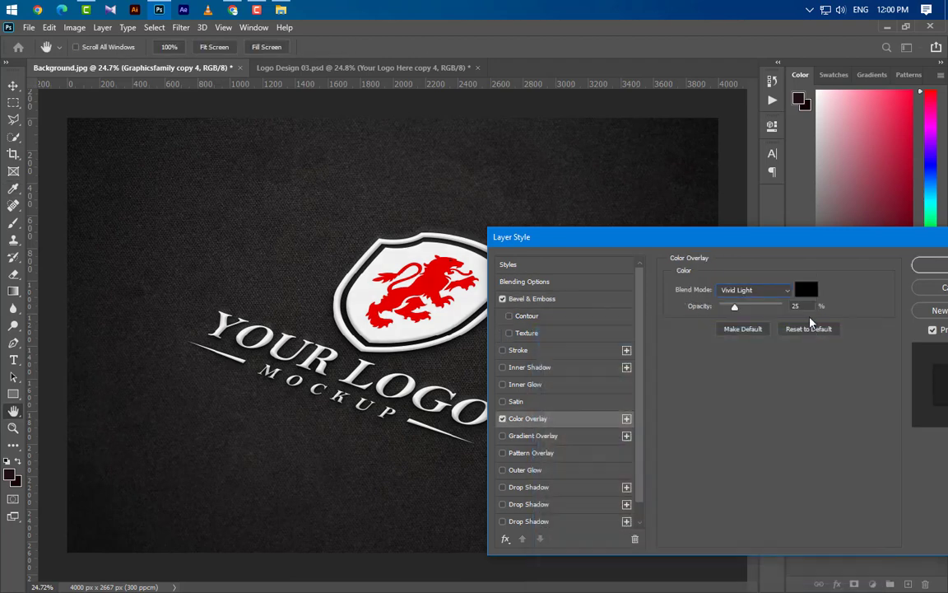
# - Add a Pattern Overlay with the light fabric texture in Luminosity mode at 60% opacity and 100% scale, apply the styles and collapse the effects list
pyautogui.click(574, 455)
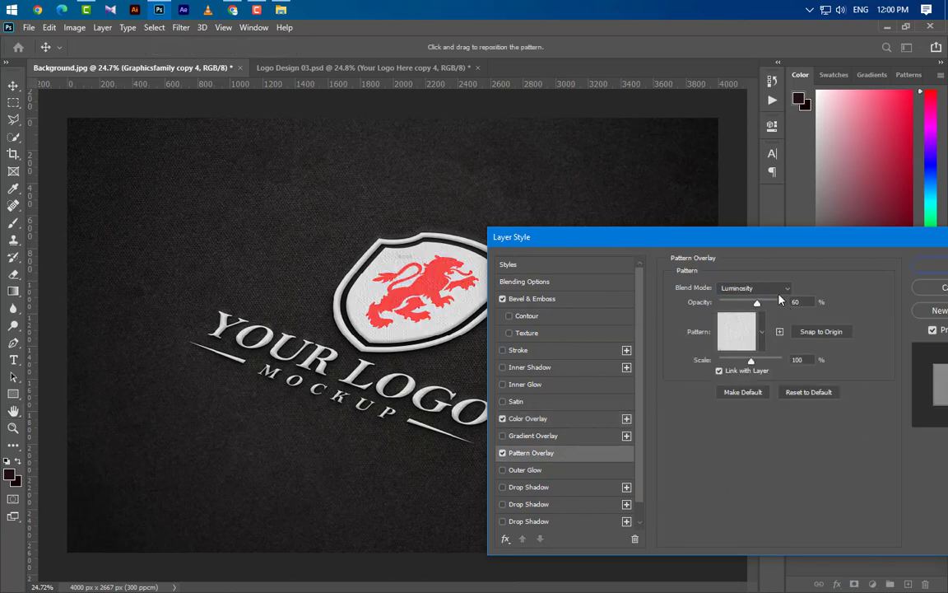
pyautogui.moveTo(804, 302); pyautogui.dragTo(767, 301)
pyautogui.click(761, 332)
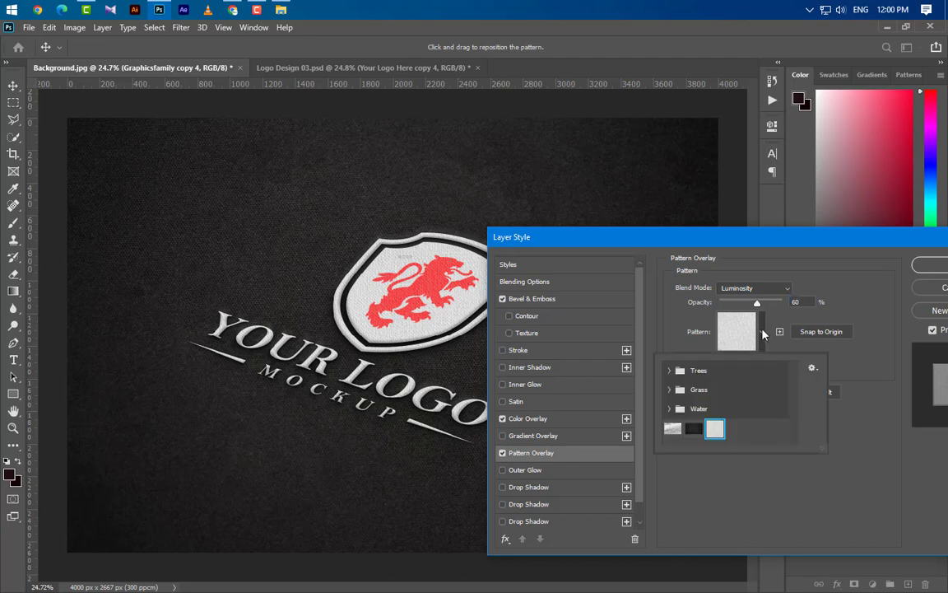
pyautogui.click(404, 333)
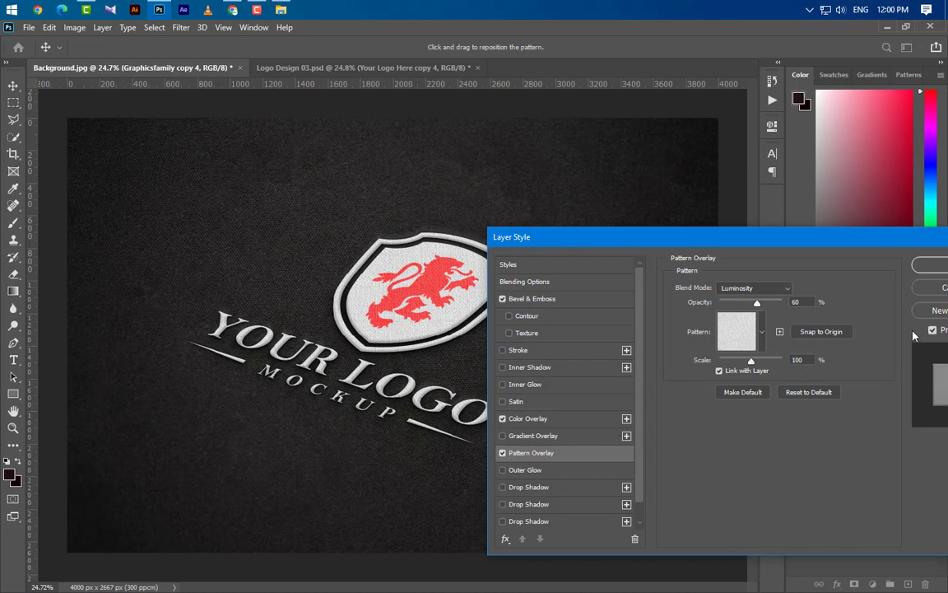
pyautogui.click(933, 267)
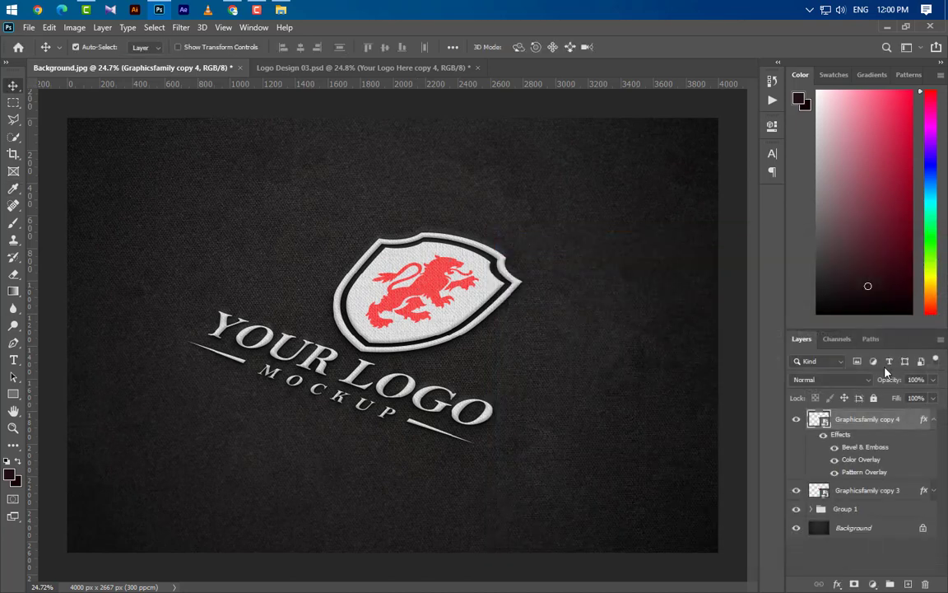
pyautogui.click(934, 420)
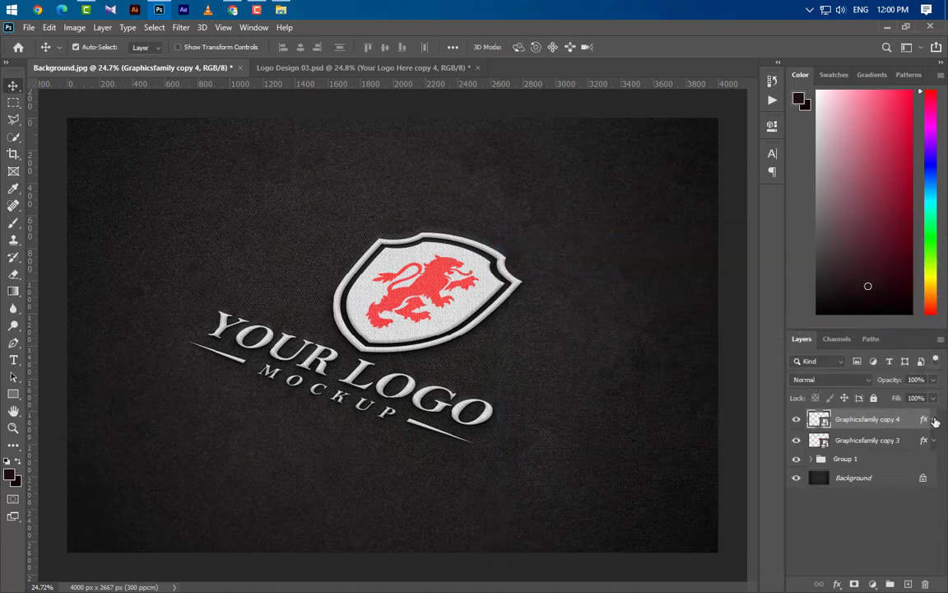
# - Create a linear 90° Gradient Fill layer above the logo, set its starting color stop to 000000 and shift that stop slightly inward
pyautogui.click(874, 582)
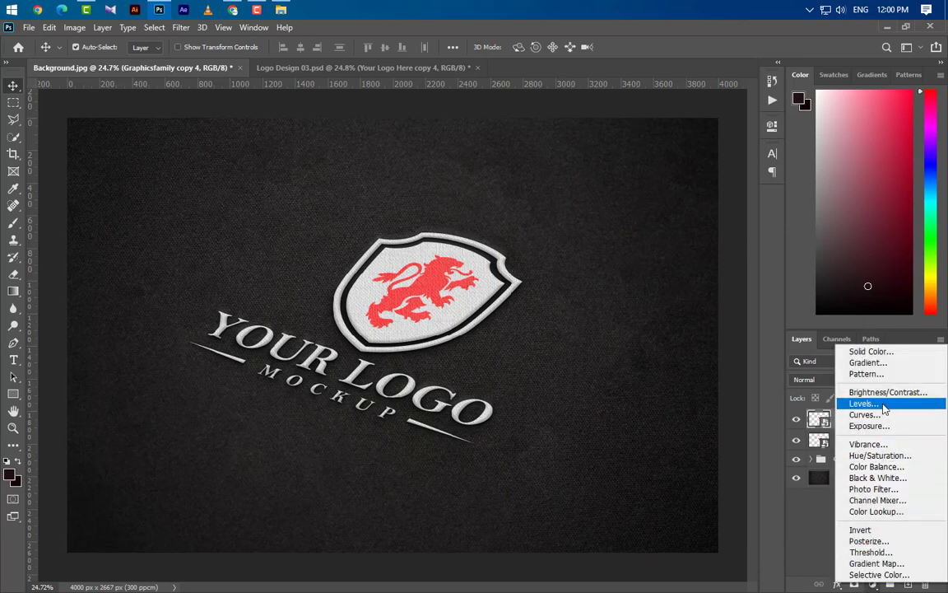
pyautogui.click(868, 362)
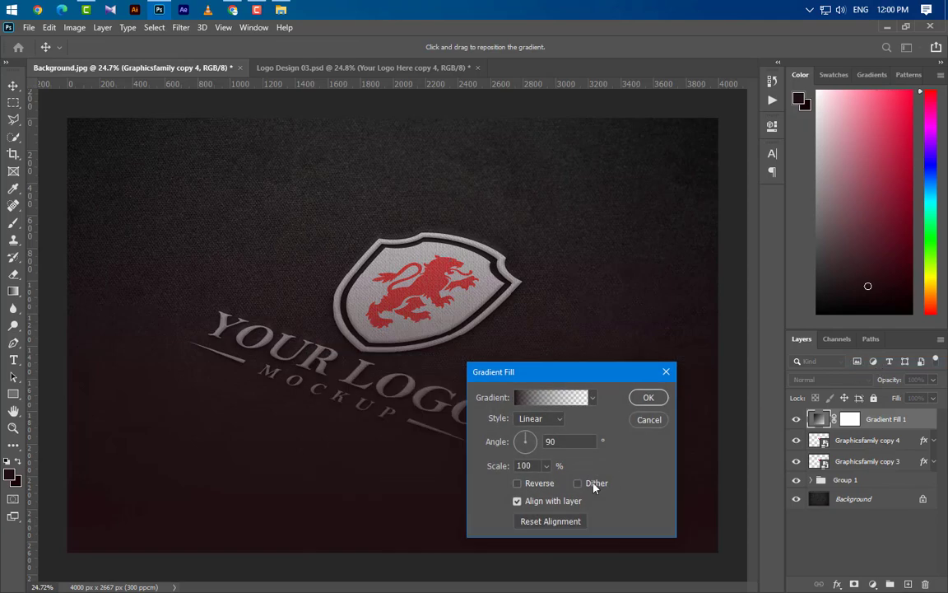
pyautogui.click(553, 398)
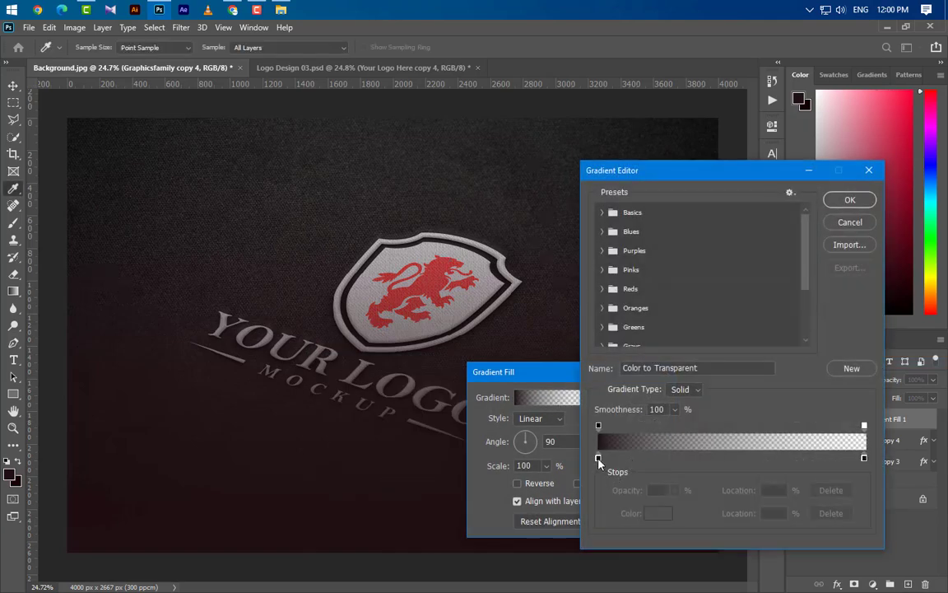
pyautogui.doubleClick(599, 459)
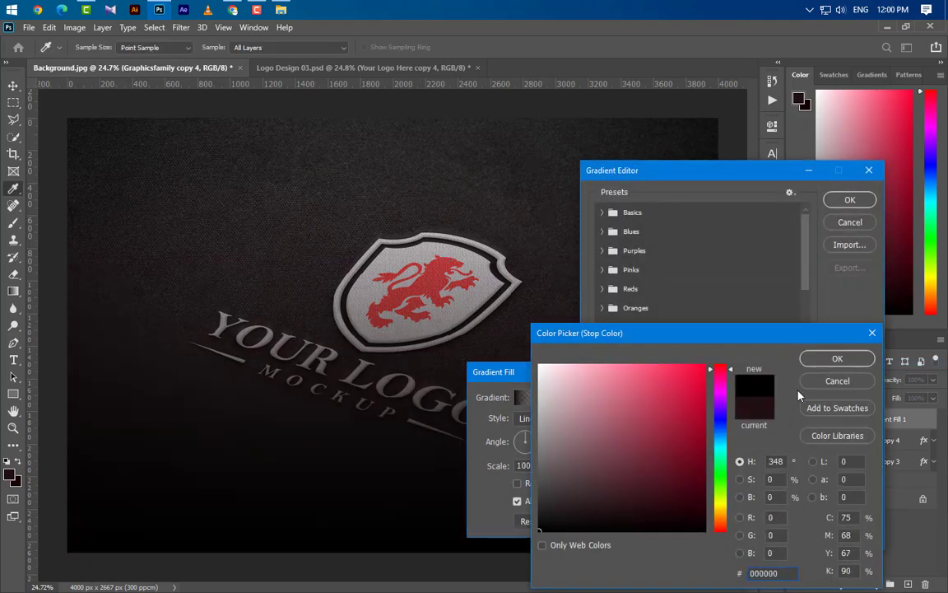
pyautogui.click(830, 359)
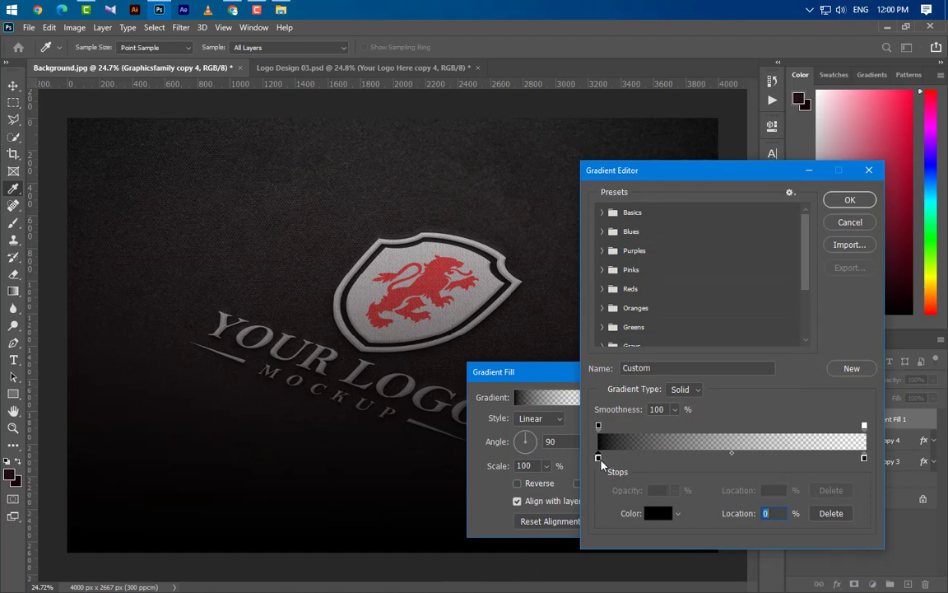
pyautogui.moveTo(744, 514); pyautogui.dragTo(794, 502)
# - Set the gradient's ending color stop to white at the 86% location
pyautogui.doubleClick(864, 458)
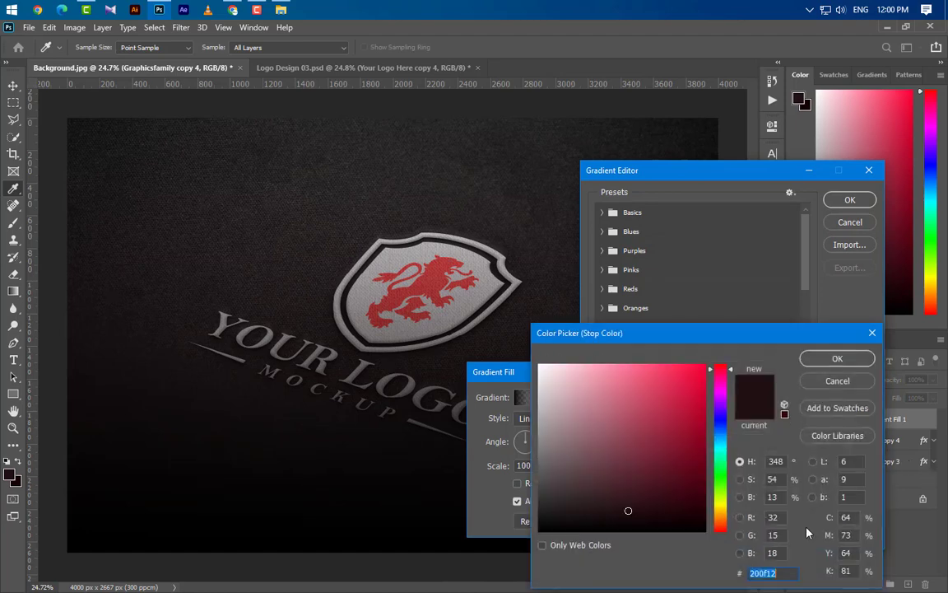
pyautogui.click(540, 365)
pyautogui.click(838, 360)
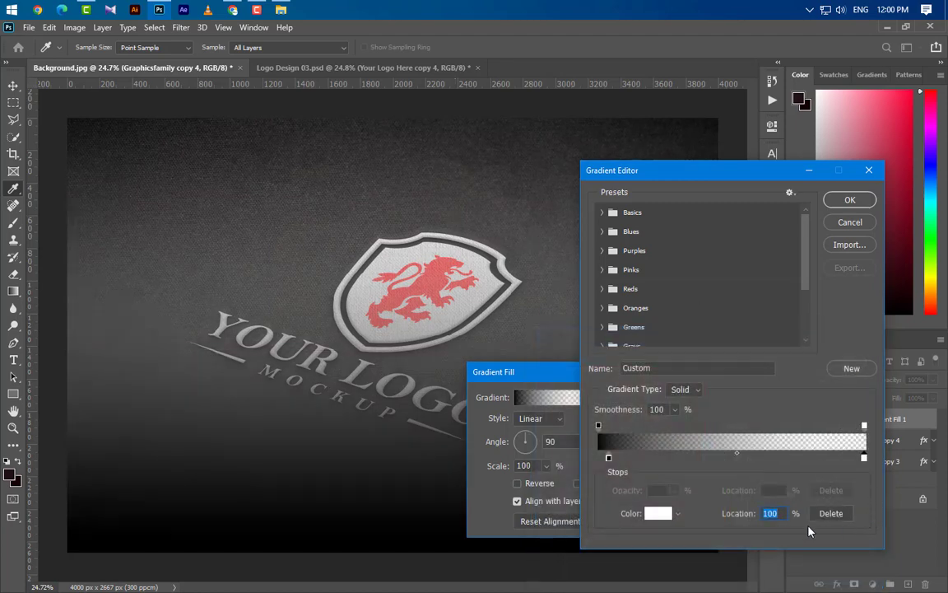
pyautogui.write('86')
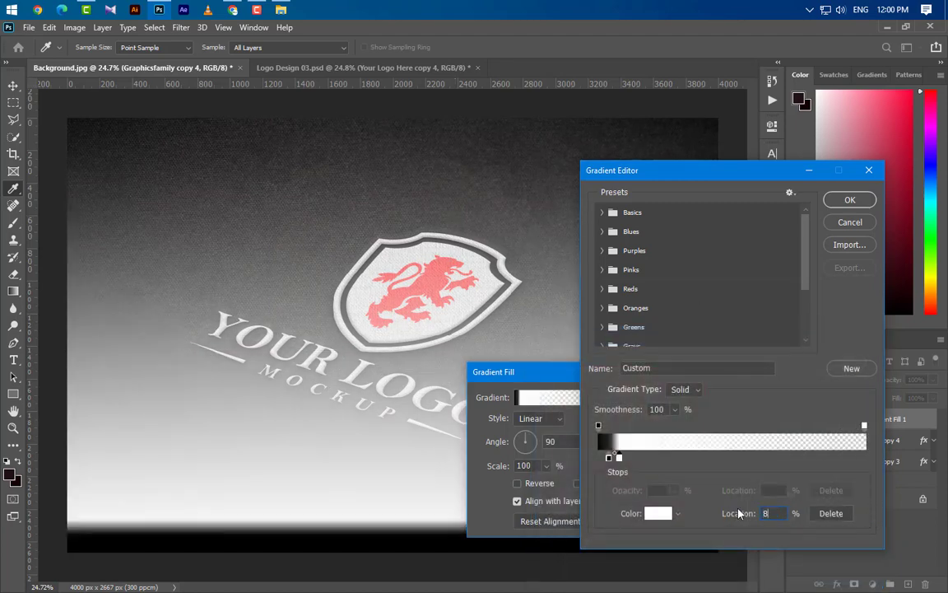
# - Set the gradient's ending opacity stop to 100% and its starting opacity stop to 82%
pyautogui.click(865, 427)
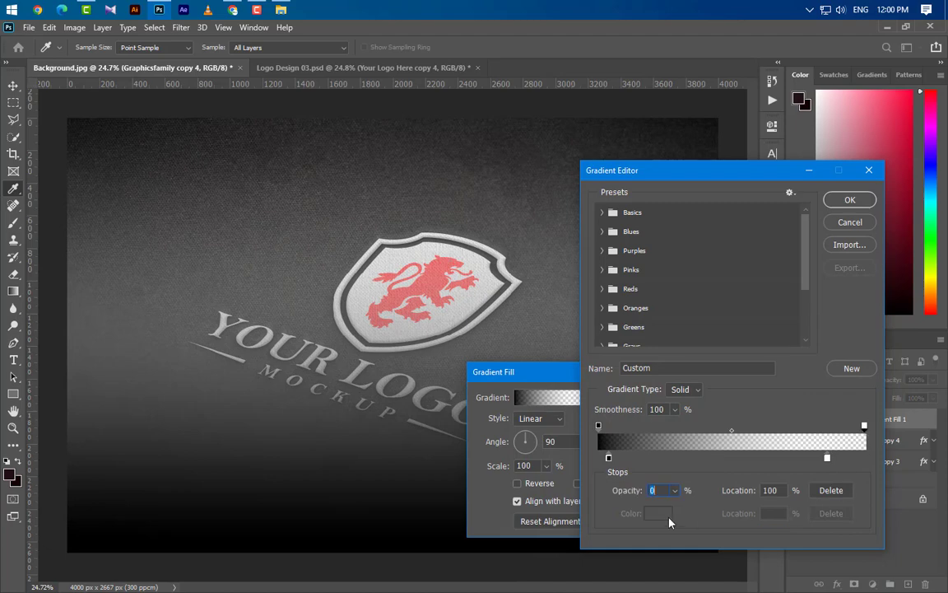
pyautogui.click(674, 491)
pyautogui.moveTo(674, 506); pyautogui.dragTo(733, 507)
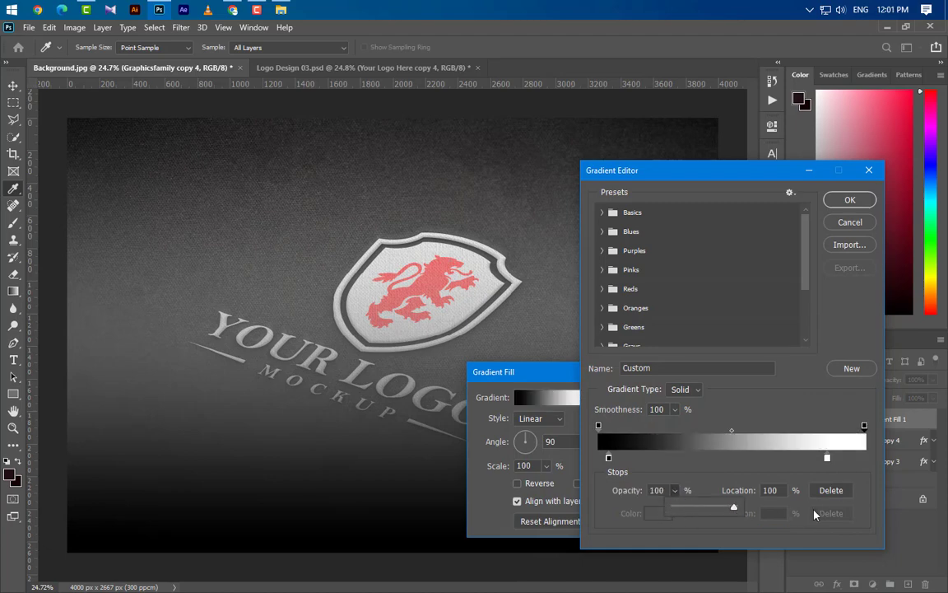
pyautogui.click(599, 425)
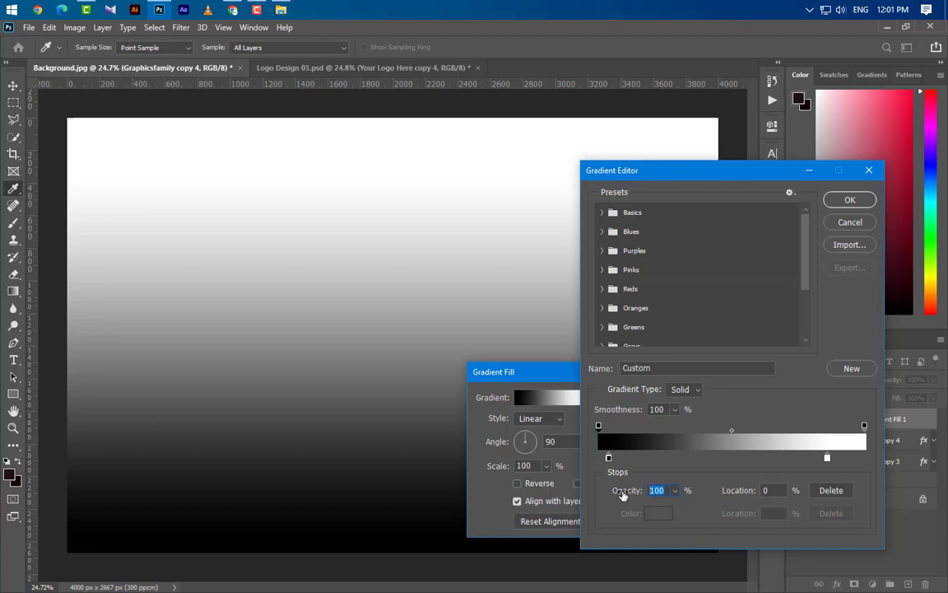
pyautogui.write('82')
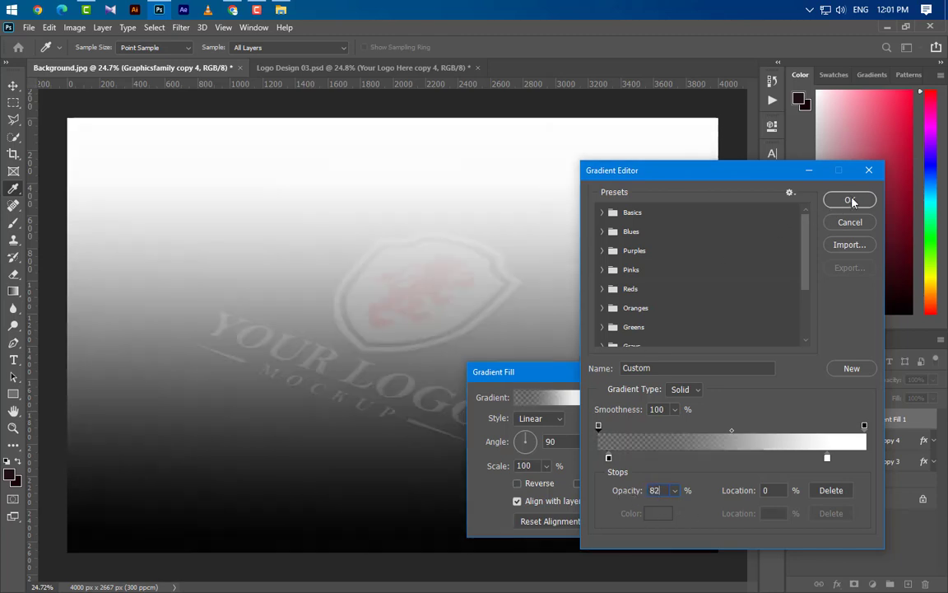
# - Accept the edited gradient, set the Gradient Fill scale to 120% and apply the fill
pyautogui.click(851, 200)
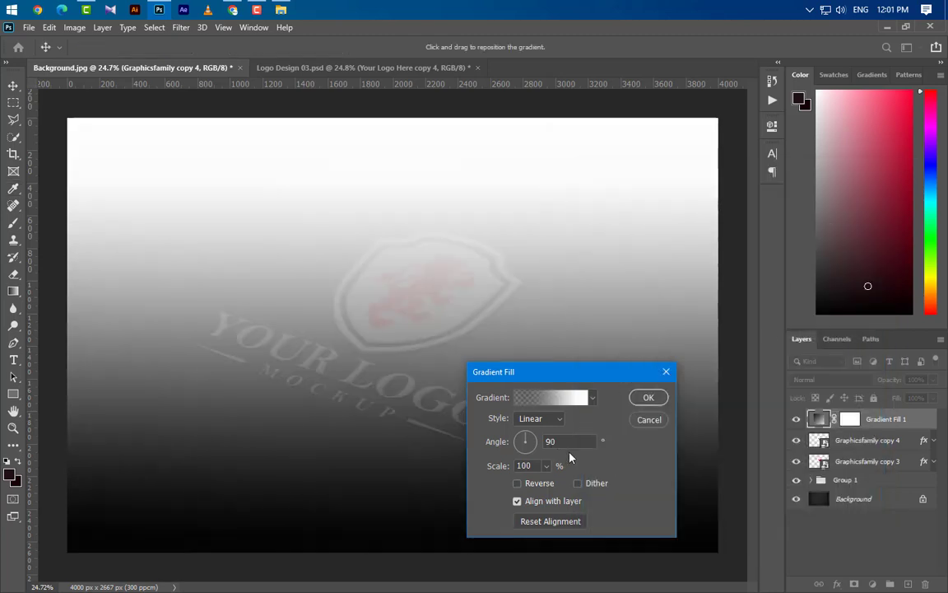
pyautogui.moveTo(567, 442); pyautogui.dragTo(488, 466)
pyautogui.write('120')
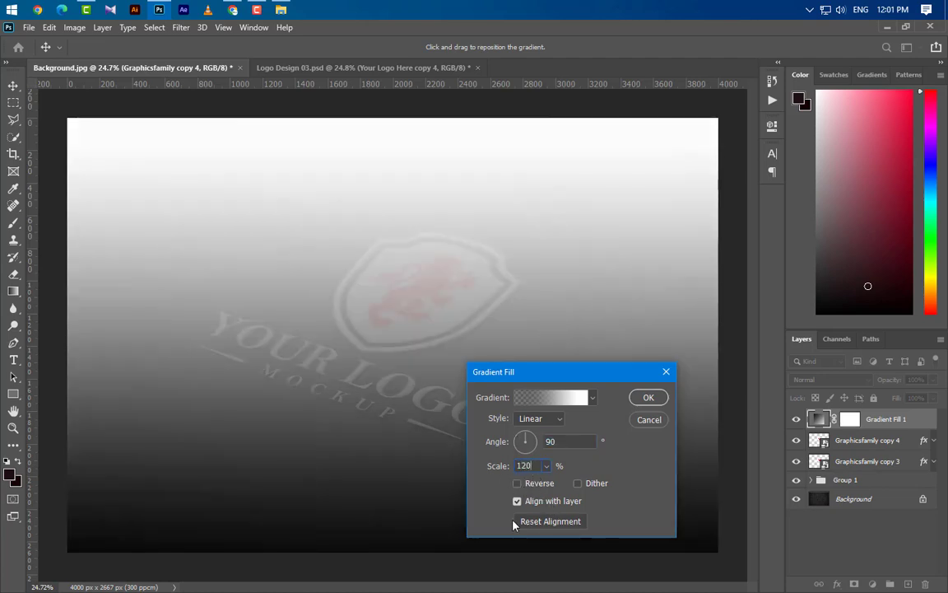
pyautogui.click(649, 396)
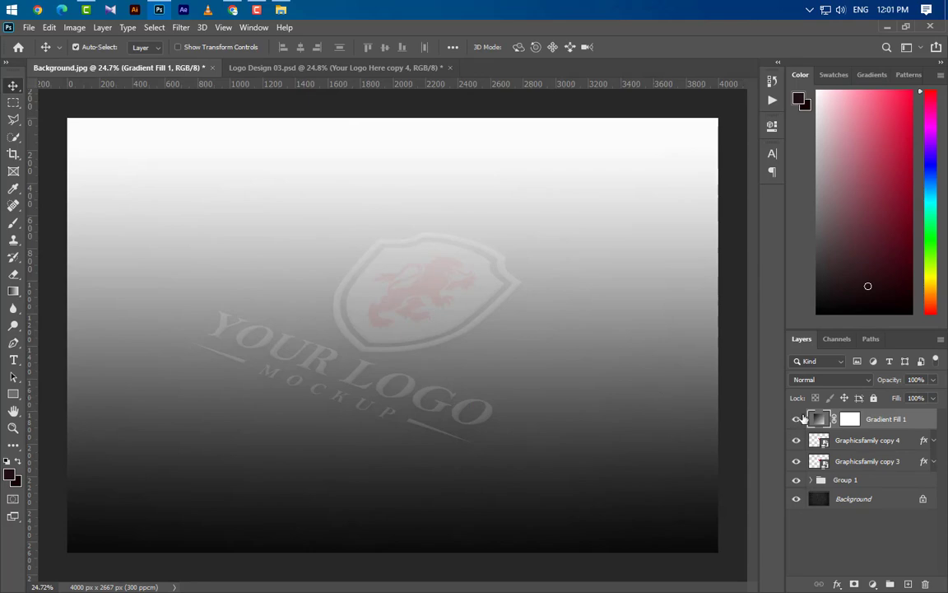
# - Blend the gradient fill layer in Soft Light mode at 55% opacity
pyautogui.click(829, 380)
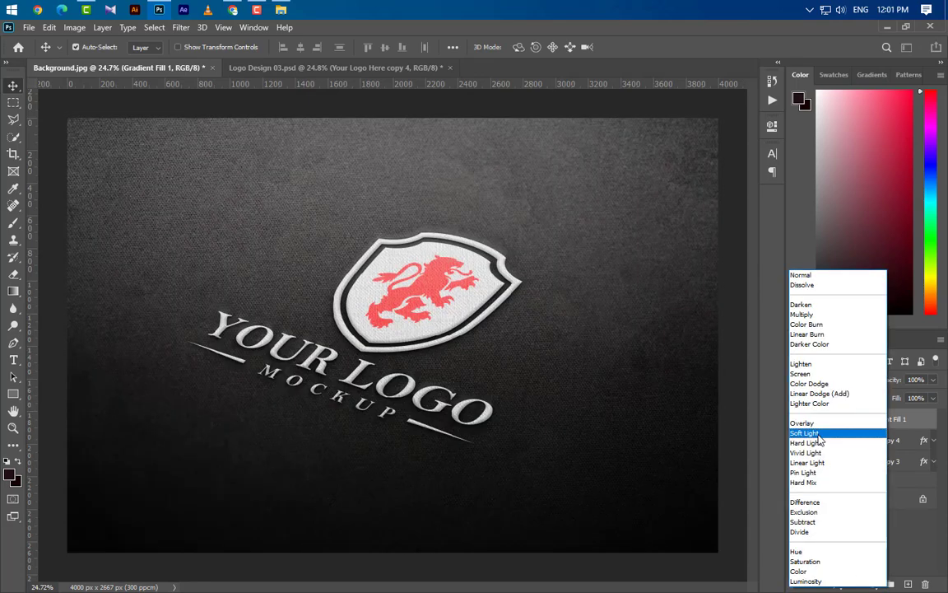
pyautogui.click(805, 432)
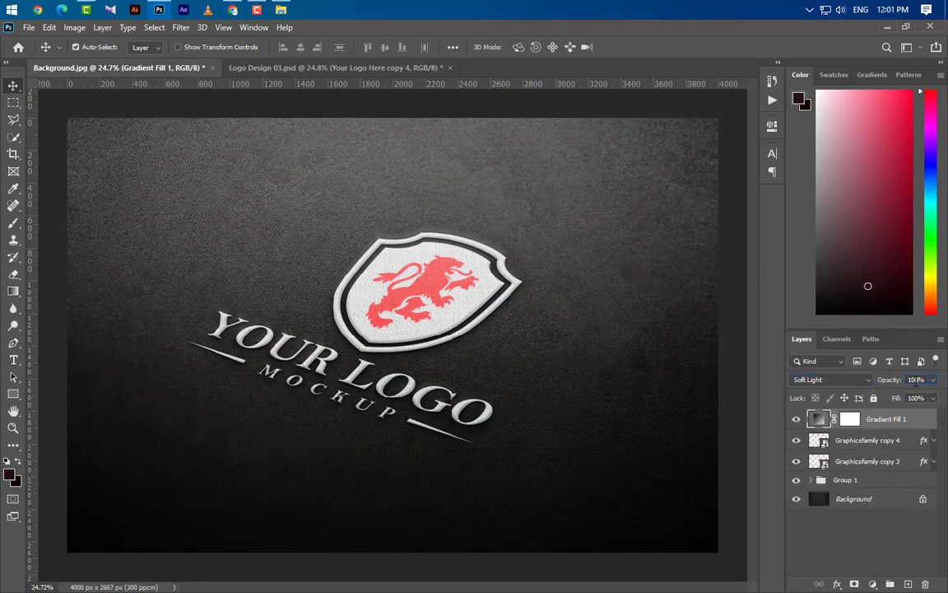
pyautogui.press('5')
pyautogui.press('5')
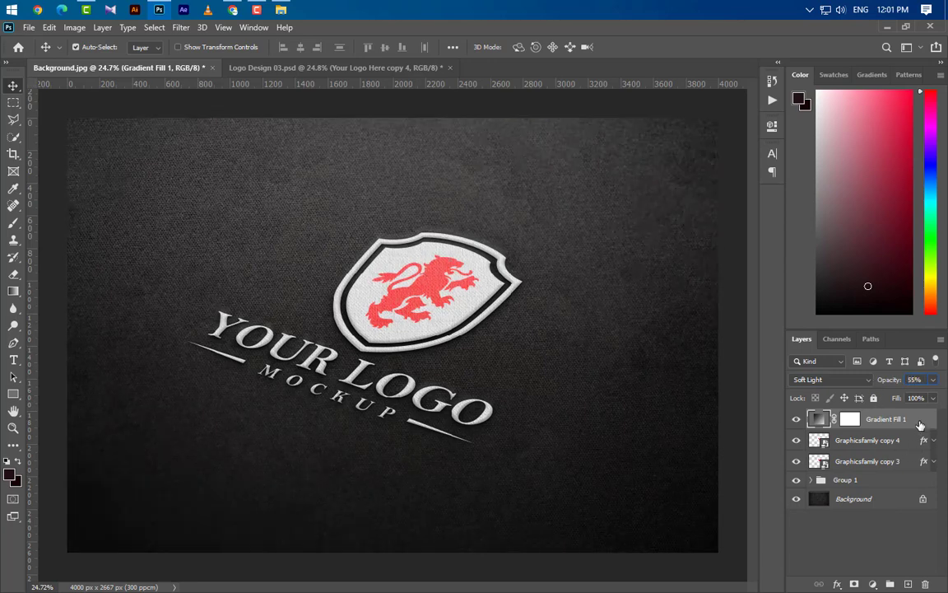
# - Duplicate the gradient fill layer and set the copy's gradient angle to 145°
pyautogui.moveTo(906, 422); pyautogui.dragTo(909, 584)
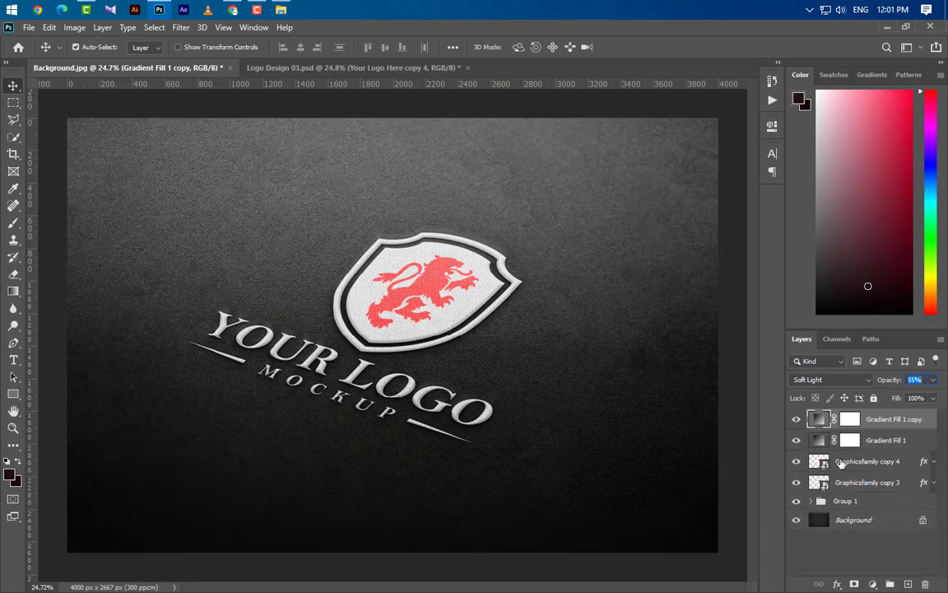
pyautogui.doubleClick(821, 421)
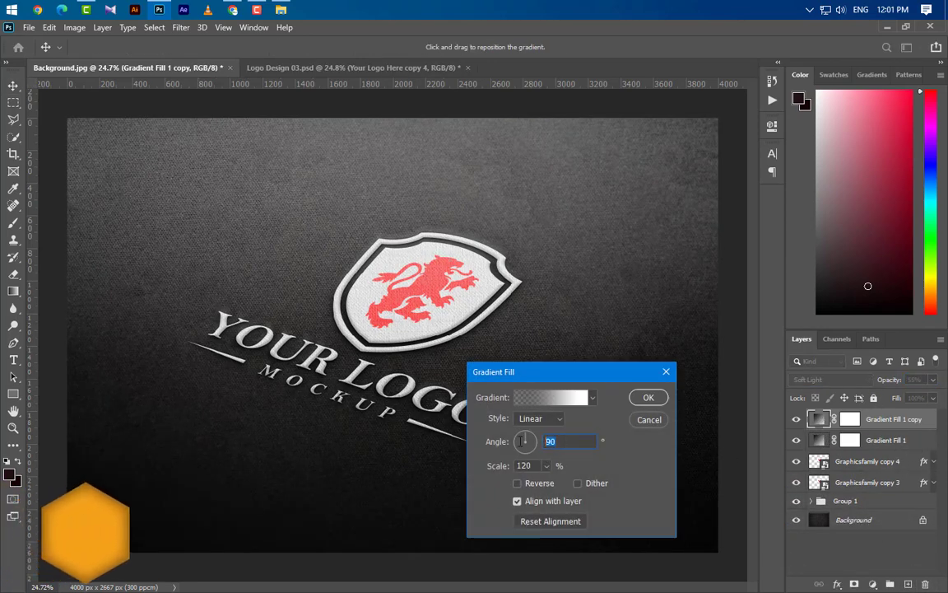
pyautogui.write('145')
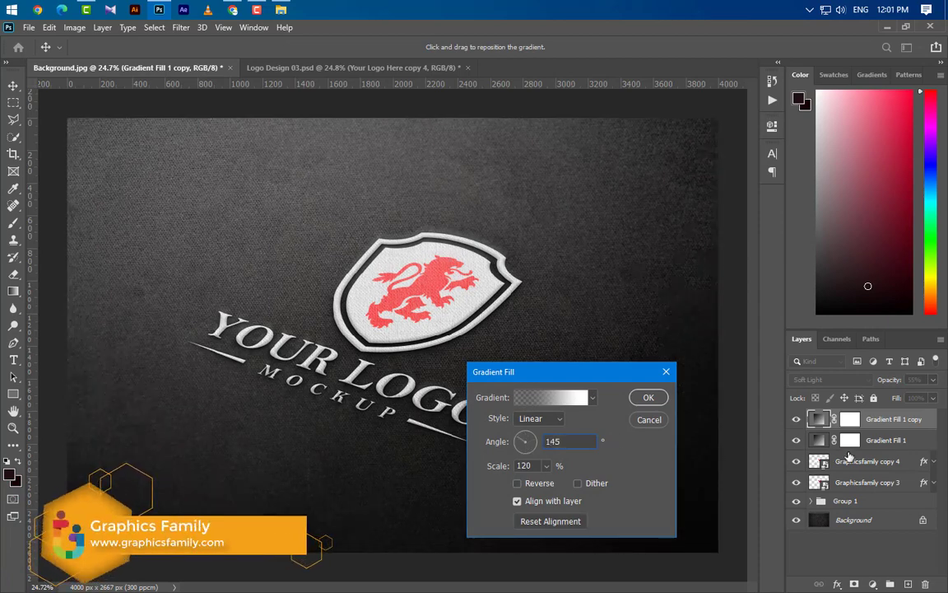
pyautogui.click(649, 397)
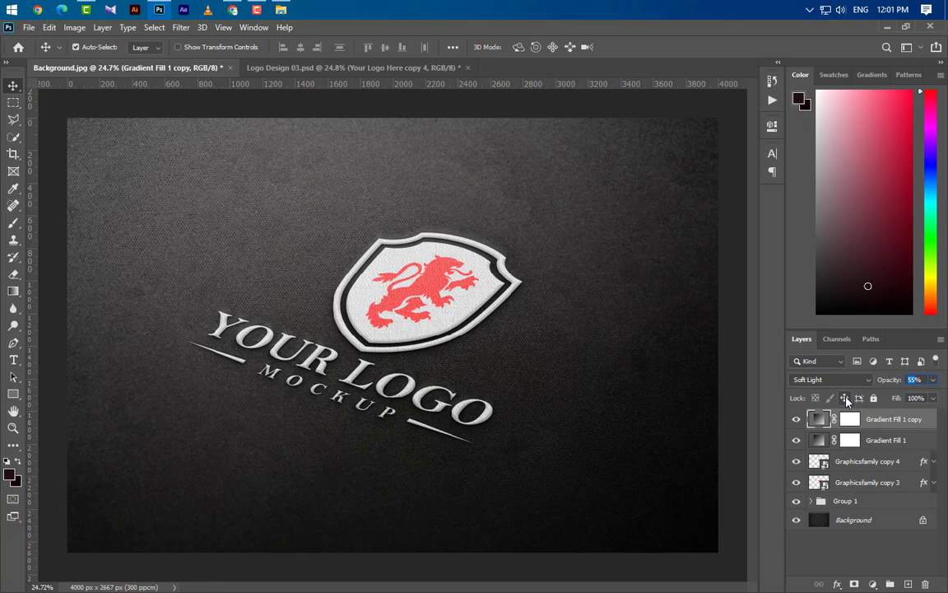
# - Set the duplicated gradient fill layer's opacity to 30%
pyautogui.write('3')
pyautogui.press('Return')
pyautogui.write('30')
pyautogui.press('Return')
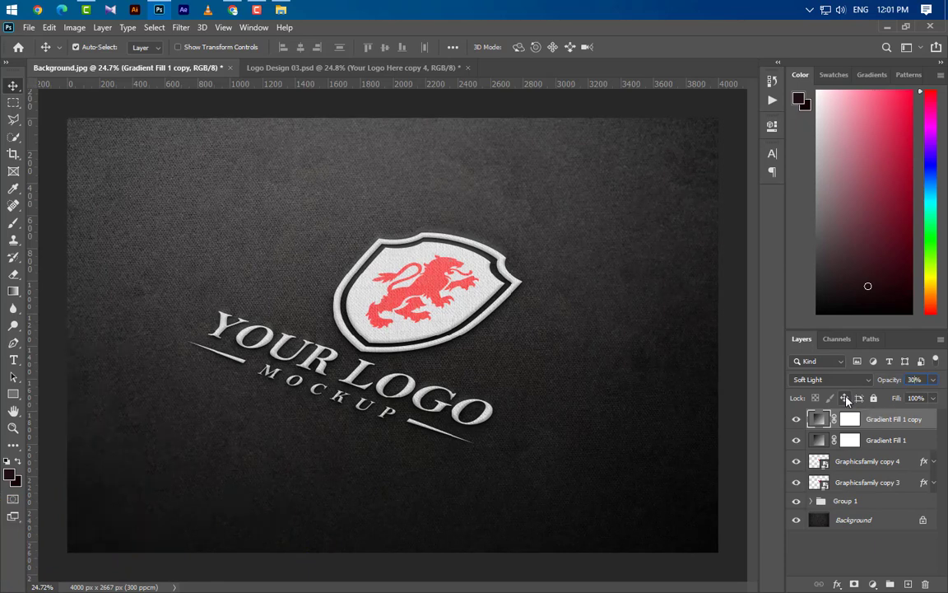
# - Draw a rectangle shape of about 4074 × 2741 px that covers the whole canvas
pyautogui.click(14, 393)
pyautogui.moveTo(60, 109); pyautogui.dragTo(723, 558)
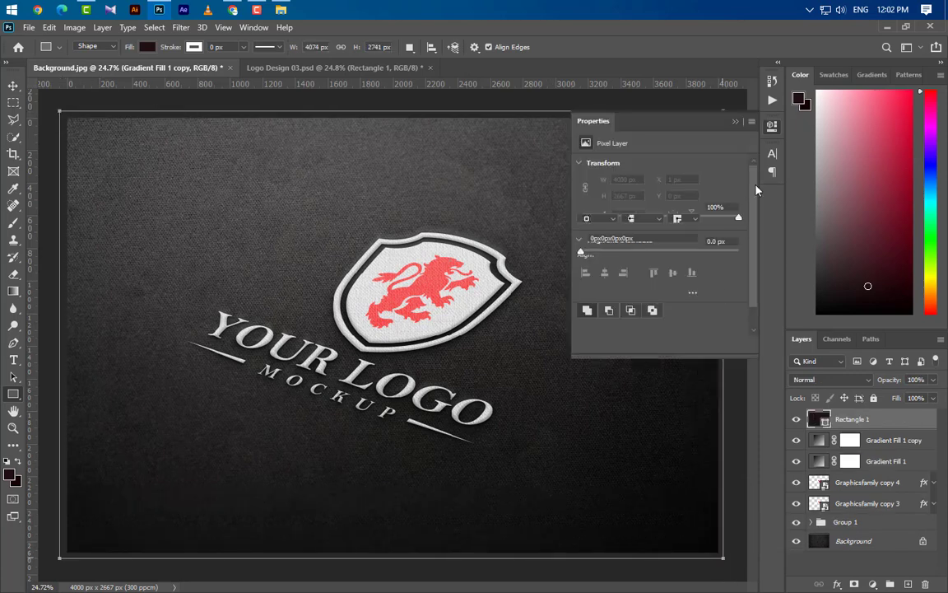
pyautogui.click(735, 121)
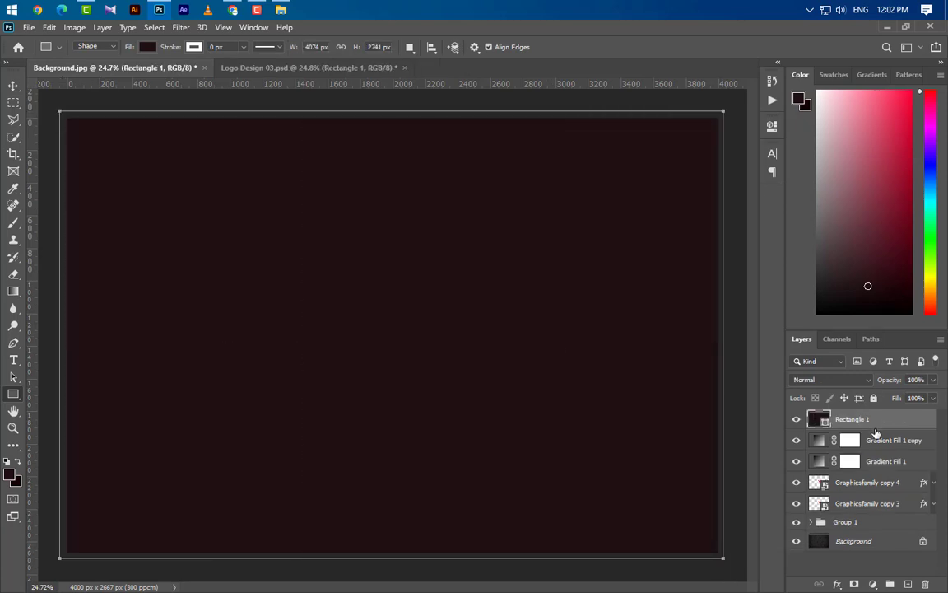
# - Change the canvas-covering rectangle's fill to black and rasterize its layer
pyautogui.doubleClick(825, 422)
pyautogui.click(828, 360)
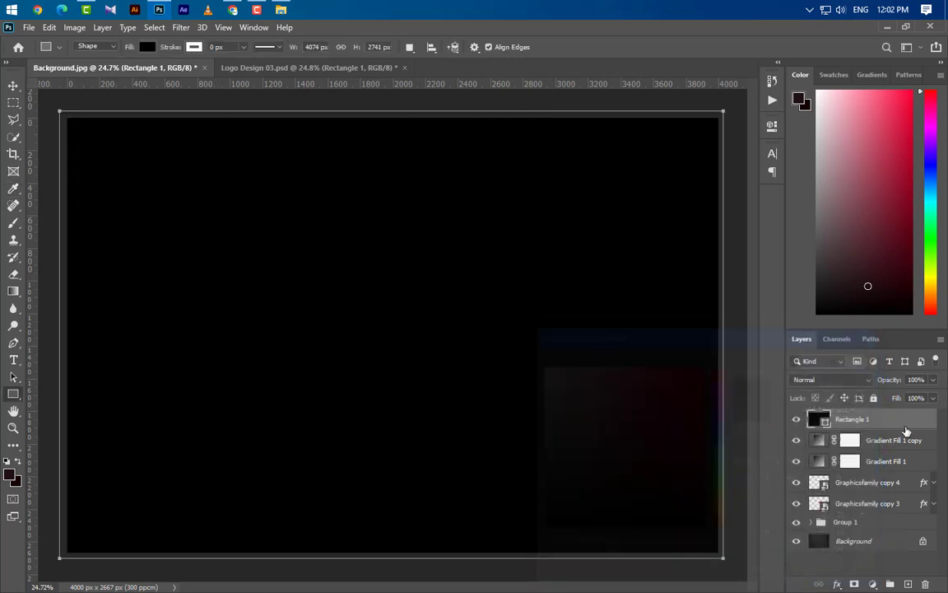
pyautogui.rightClick(889, 420)
pyautogui.click(763, 237)
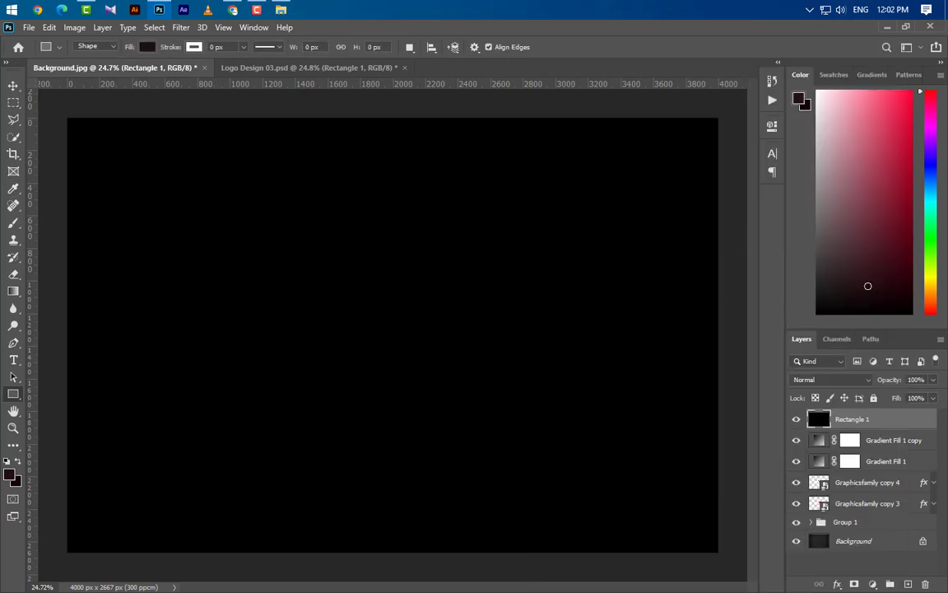
# - Paint soft white strokes from the black layer's upper-left corner across its center with a 2400 px brush at 37% opacity and 46% flow
pyautogui.click(14, 222)
pyautogui.scroll(-3, 350, 329)
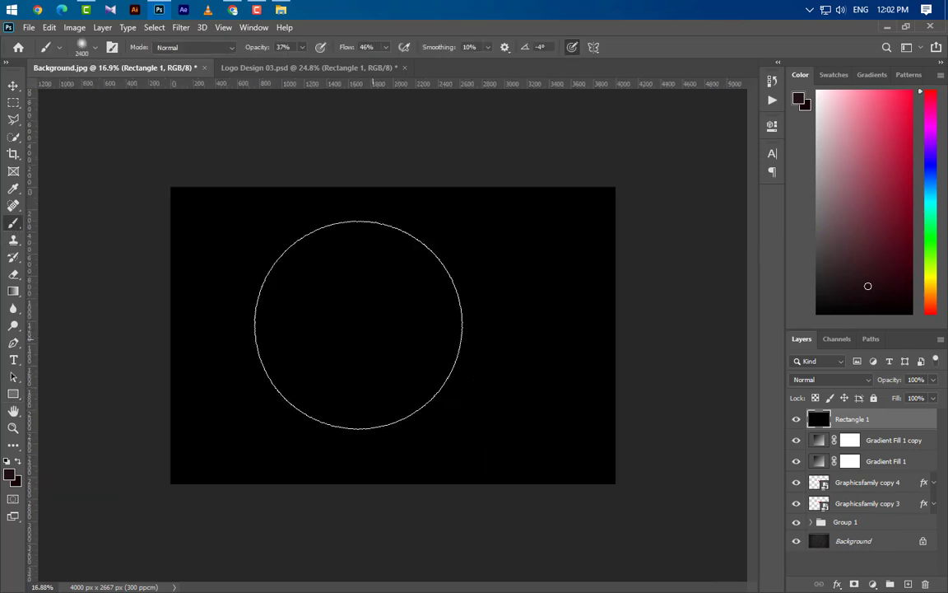
pyautogui.click(9, 474)
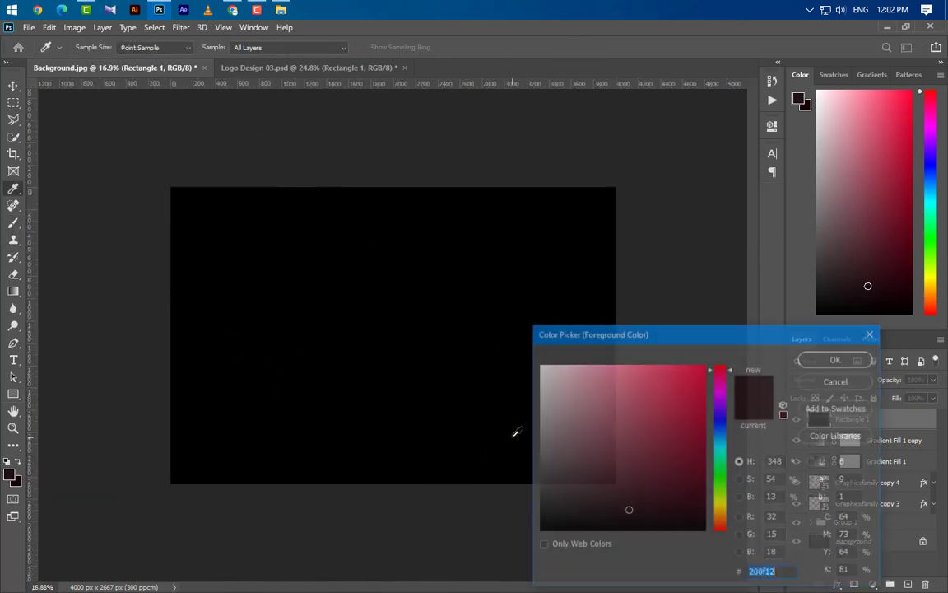
pyautogui.moveTo(497, 302); pyautogui.dragTo(499, 300)
pyautogui.click(835, 360)
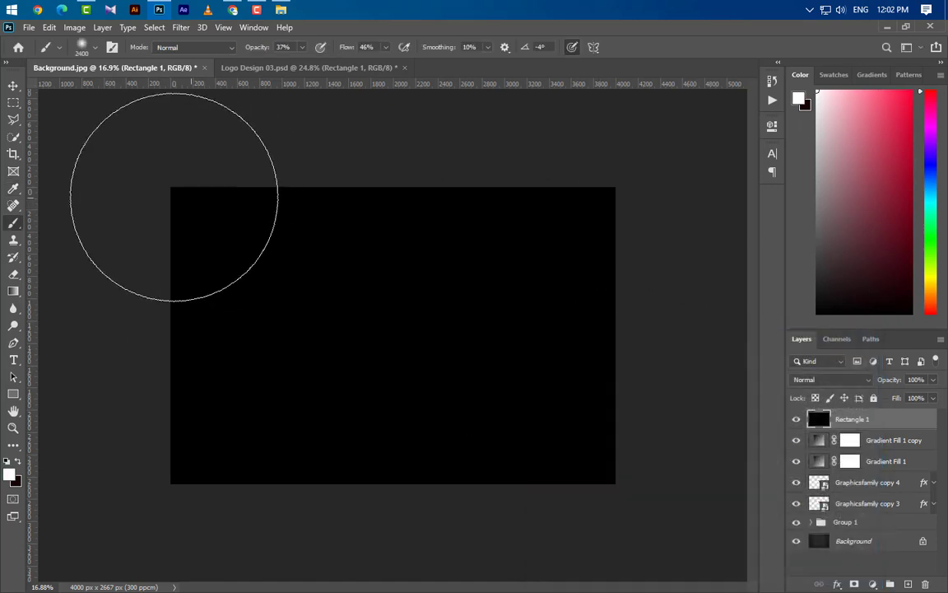
pyautogui.moveTo(167, 212); pyautogui.dragTo(500, 362)
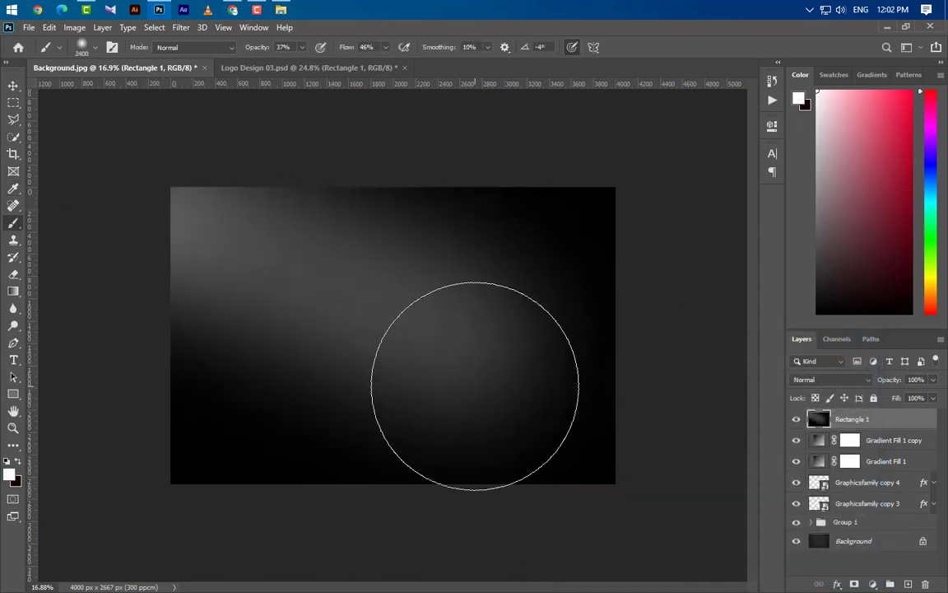
pyautogui.moveTo(302, 312)
pyautogui.mouseDown()
pyautogui.moveTo(319, 222)
pyautogui.moveTo(434, 273)
pyautogui.moveTo(480, 328)
pyautogui.moveTo(377, 453)
pyautogui.moveTo(436, 448)
pyautogui.moveTo(343, 303)
pyautogui.mouseUp()
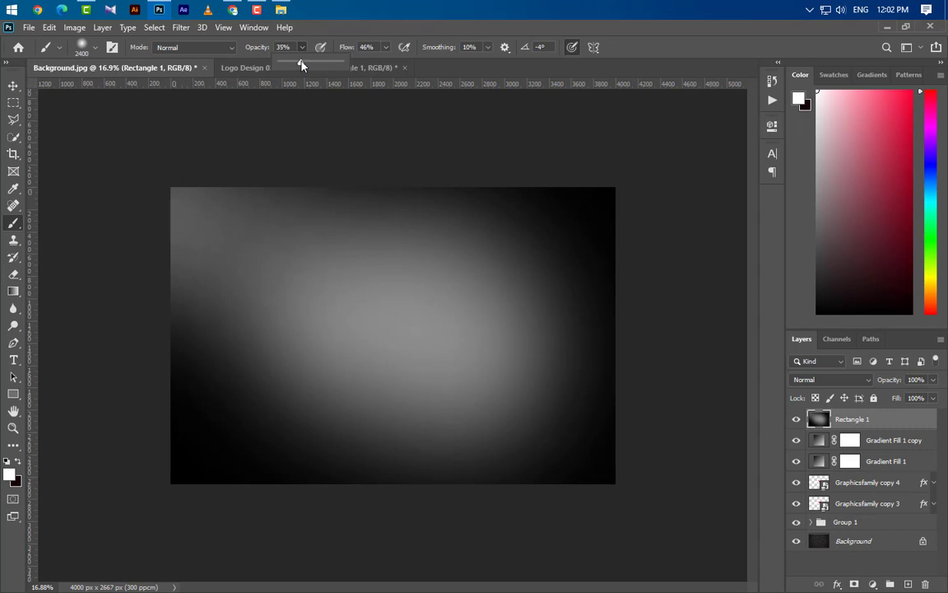
# - Paint a solid white diagonal beam from the upper-left corner past the center, using a smaller brush of about 1500 px at 100% opacity and flow
pyautogui.moveTo(302, 63)
pyautogui.mouseDown()
pyautogui.moveTo(387, 63)
pyautogui.moveTo(565, 89)
pyautogui.mouseUp()
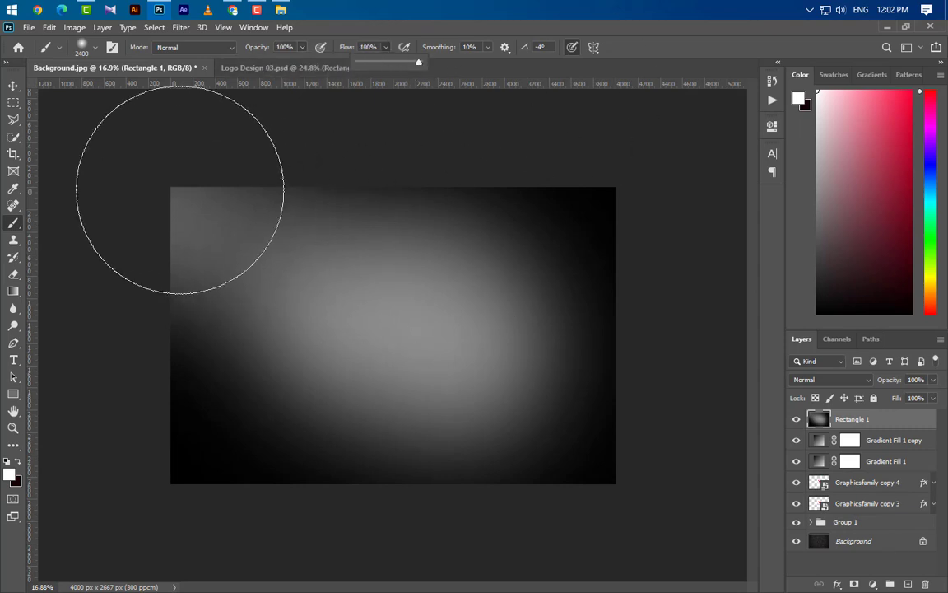
pyautogui.press('[')
pyautogui.press('[')
pyautogui.press('[')
pyautogui.press('[')
pyautogui.press('[')
pyautogui.press('[')
pyautogui.press('[')
pyautogui.press('[')
pyautogui.click(181, 213)
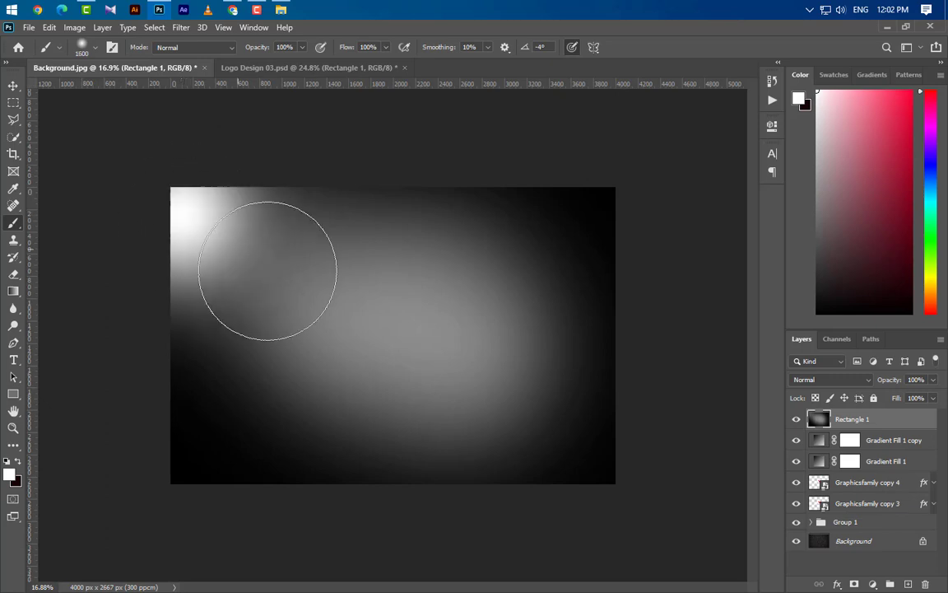
pyautogui.moveTo(268, 270)
pyautogui.mouseDown()
pyautogui.moveTo(451, 381)
pyautogui.moveTo(476, 385)
pyautogui.moveTo(383, 303)
pyautogui.moveTo(266, 282)
pyautogui.moveTo(467, 354)
pyautogui.mouseUp()
pyautogui.hotkey('ctrl', '0')
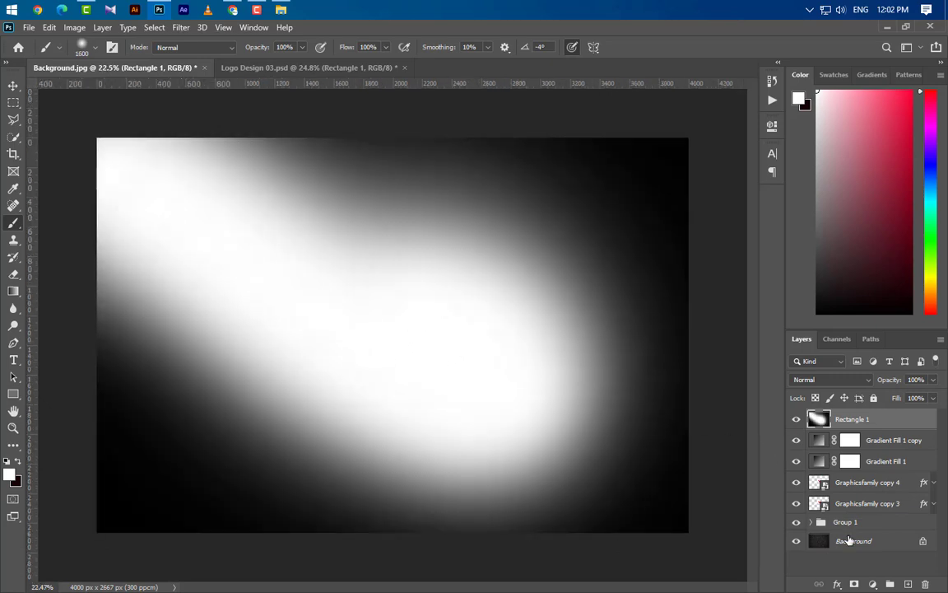
# - Blend the painted light beam layer in Soft Light mode at 20% opacity
pyautogui.click(854, 380)
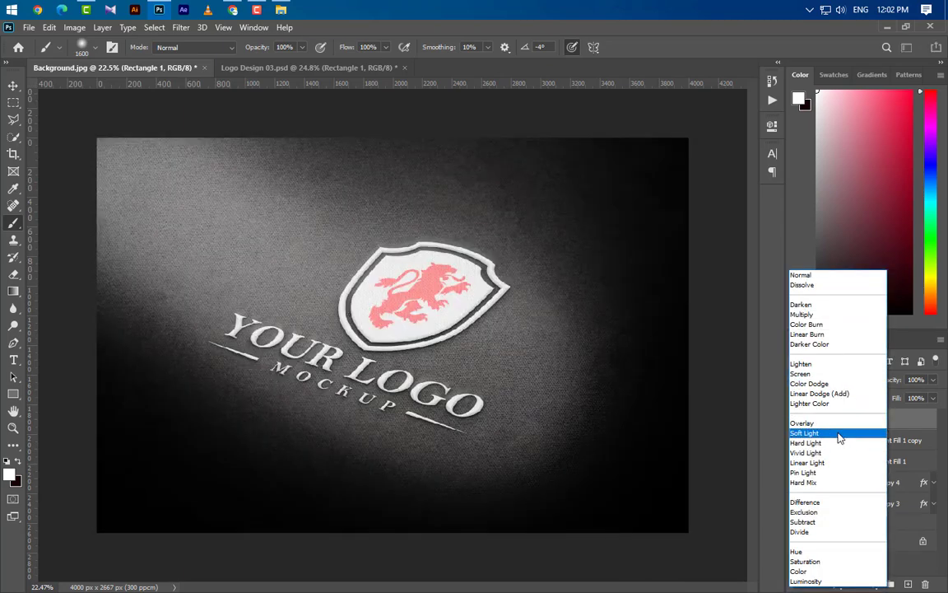
pyautogui.click(840, 436)
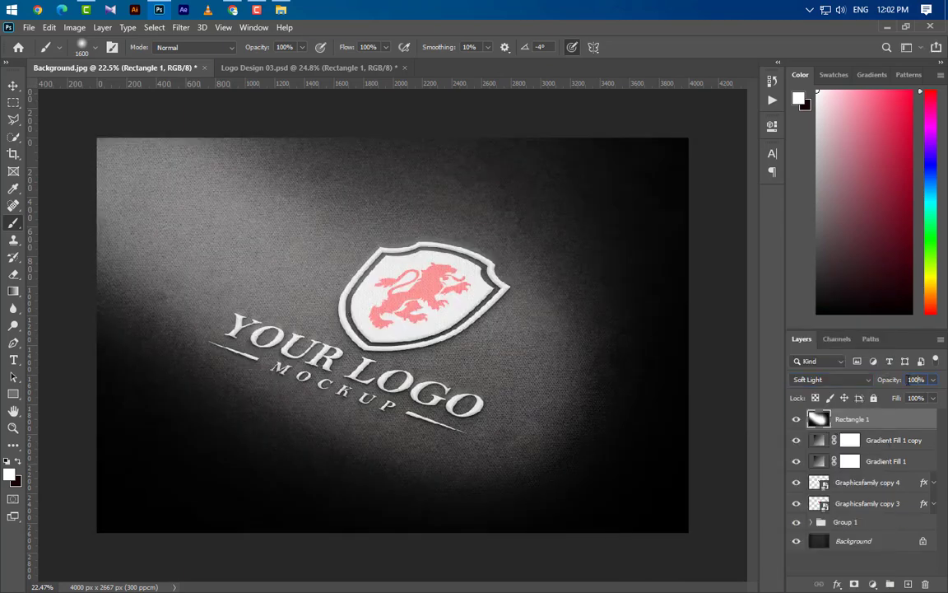
pyautogui.write('20')
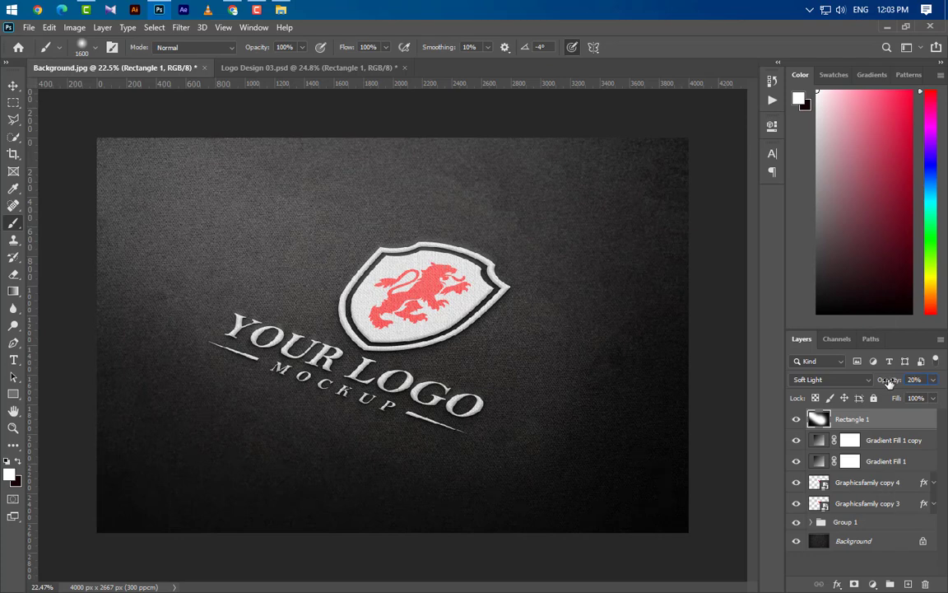
# - Widen the light beam with soft white strokes around the logo, using a 2100 px brush at 48% opacity and 43% flow
pyautogui.click(11, 223)
pyautogui.click(302, 47)
pyautogui.click(271, 62)
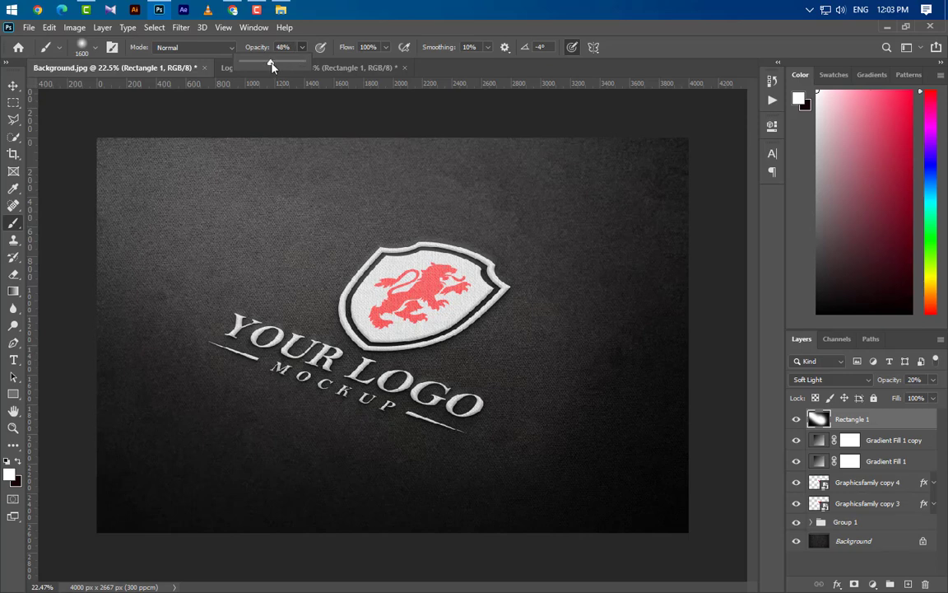
pyautogui.click(385, 47)
pyautogui.click(351, 62)
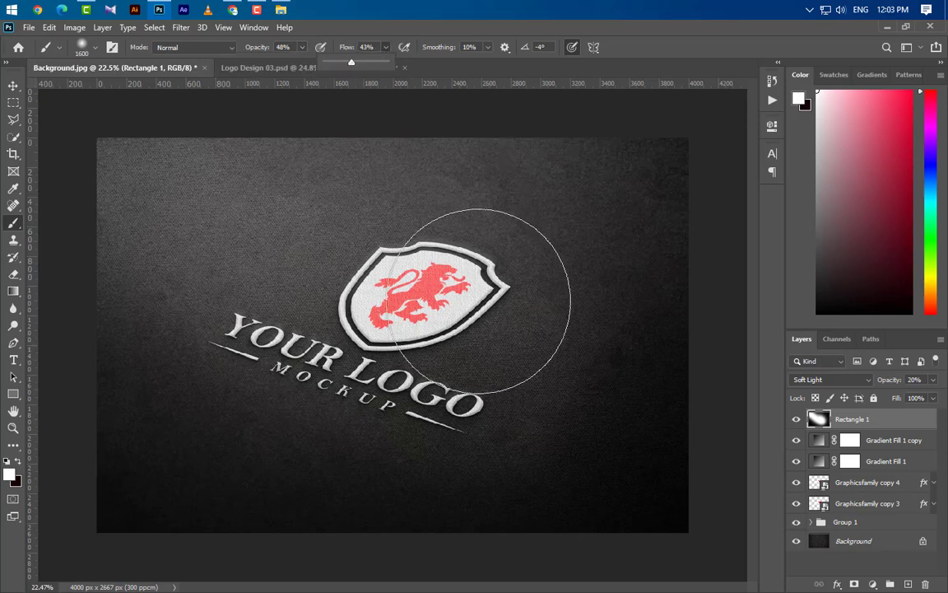
pyautogui.press(']')
pyautogui.press(']')
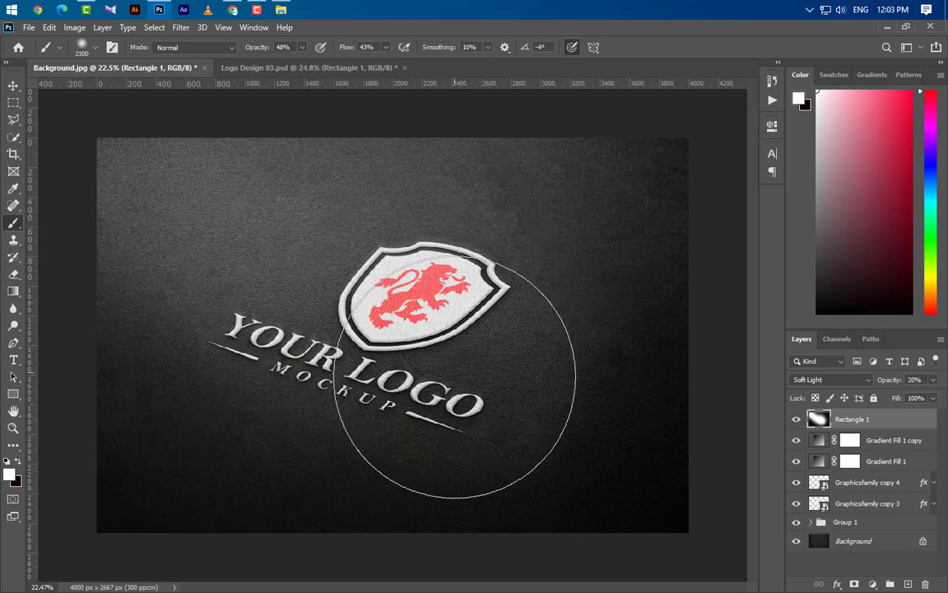
pyautogui.scroll(-3, 457, 380)
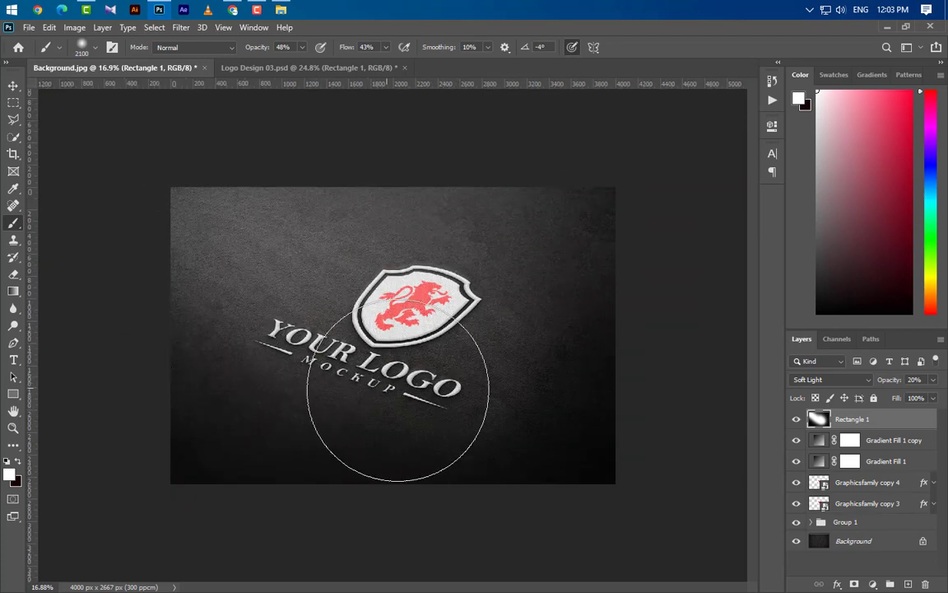
pyautogui.scroll(3, 546, 429)
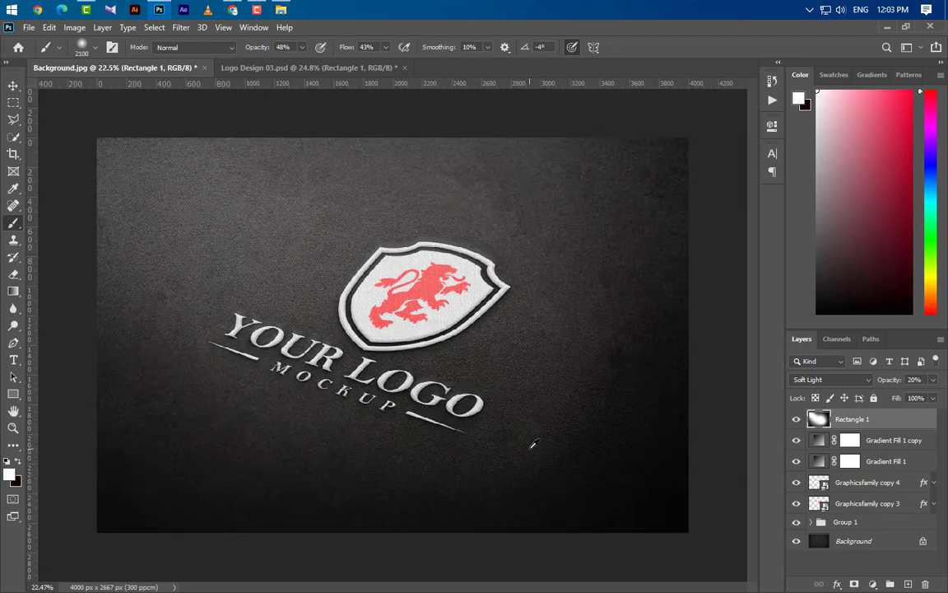
pyautogui.click(905, 440)
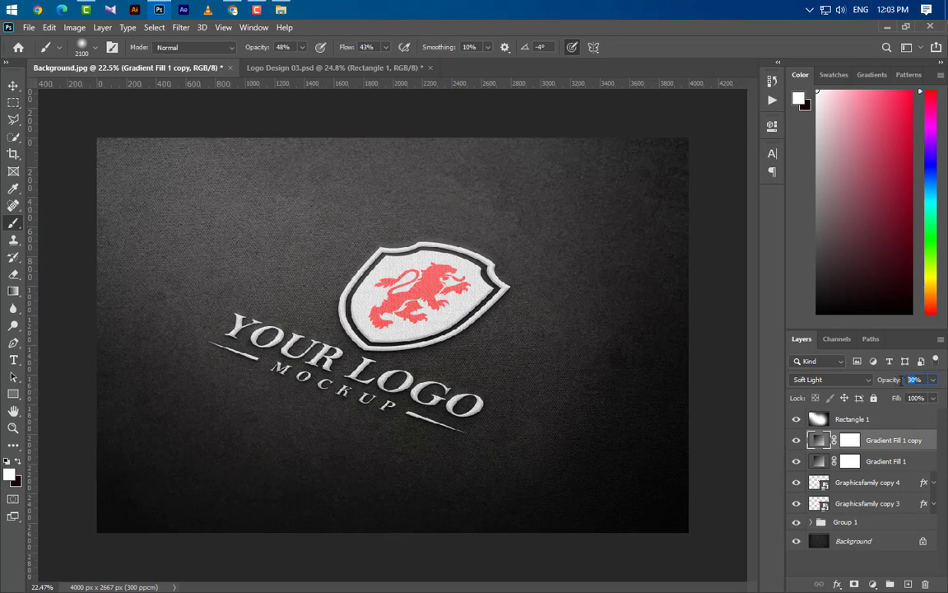
pyautogui.moveTo(888, 384); pyautogui.dragTo(890, 384)
pyautogui.click(13, 85)
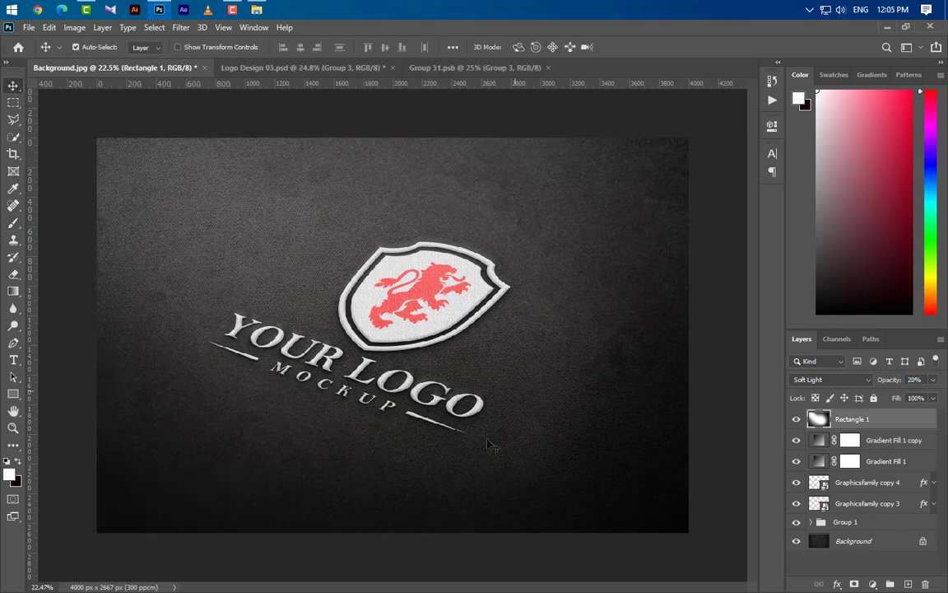
# - Add a new layer above the light beam and draw a white vertical rectangle of about 361 × 2900 px over the canvas's left edge
pyautogui.click(908, 583)
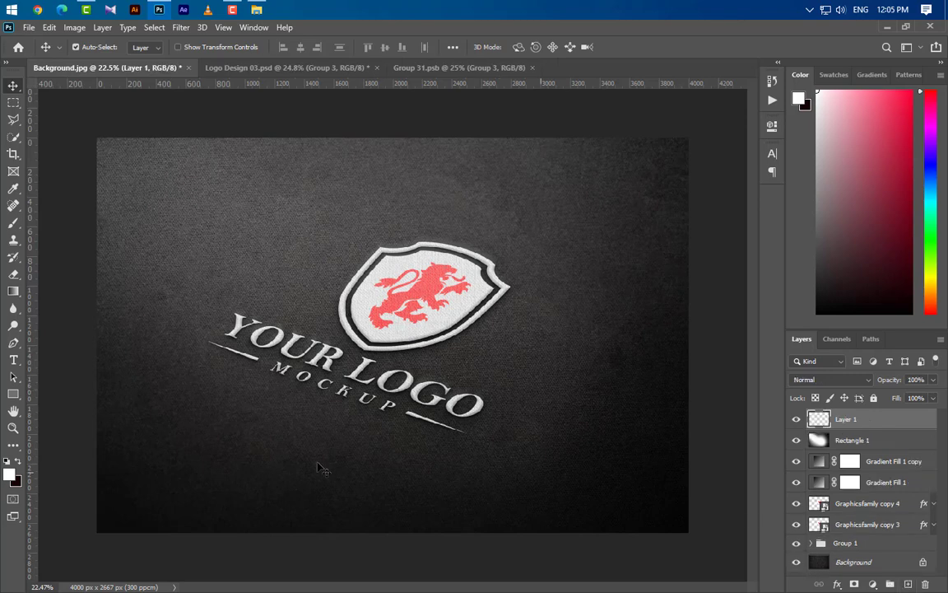
pyautogui.click(13, 396)
pyautogui.moveTo(81, 126); pyautogui.dragTo(136, 555)
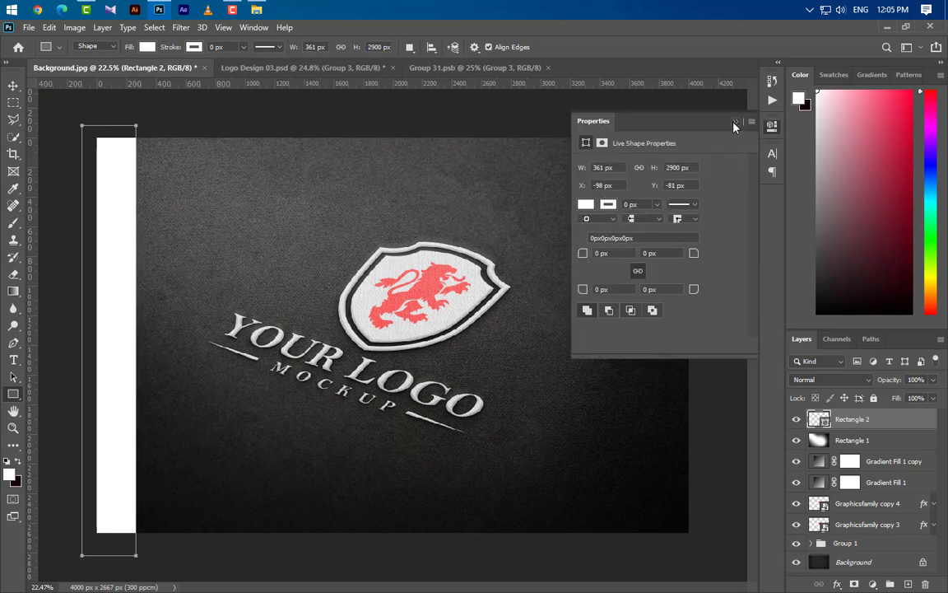
# - Add a new layer and draw a white horizontal bar of about 3912 × 112 px across the shield
pyautogui.click(736, 122)
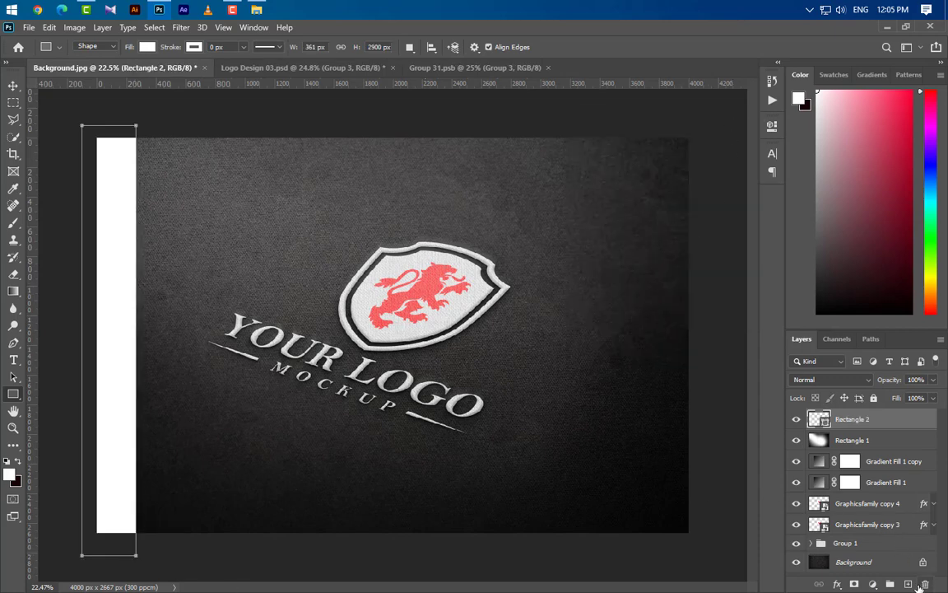
pyautogui.hotkey('ctrl', 'shift', 'alt', 'n')
pyautogui.moveTo(128, 296); pyautogui.dragTo(687, 312)
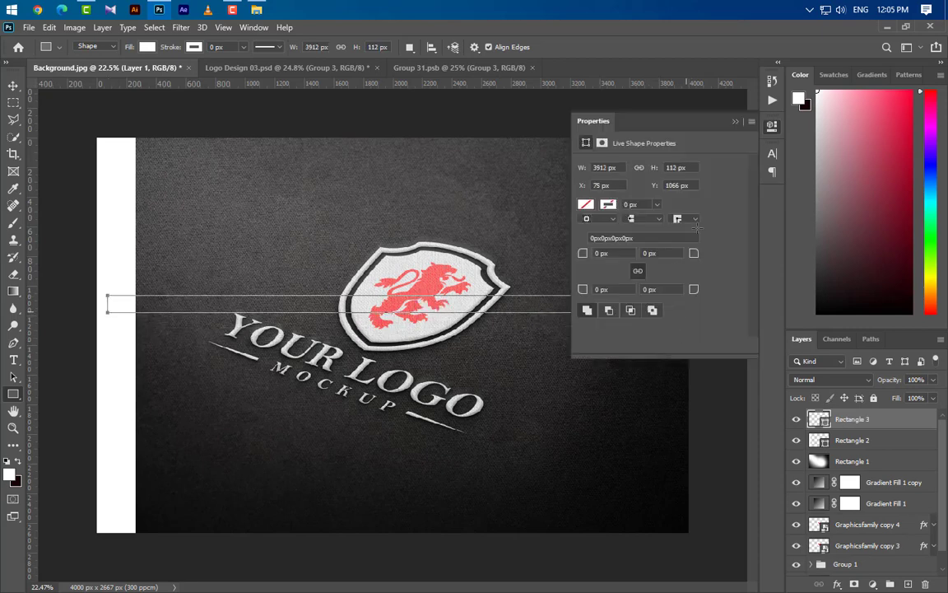
pyautogui.click(737, 122)
# - Rotate the horizontal white bar to a 20° diagonal
pyautogui.hotkey('ctrl', 't')
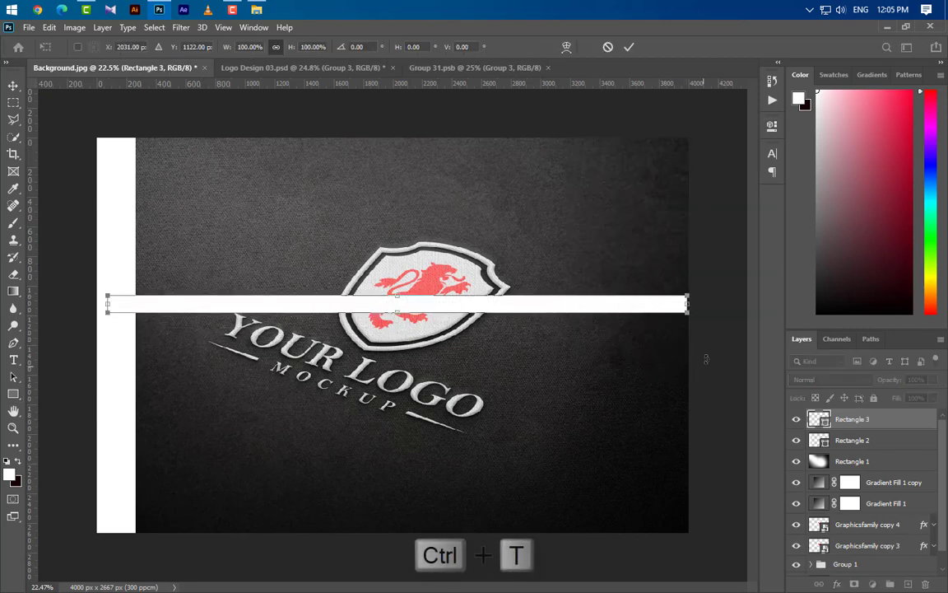
pyautogui.moveTo(655, 377); pyautogui.dragTo(680, 461)
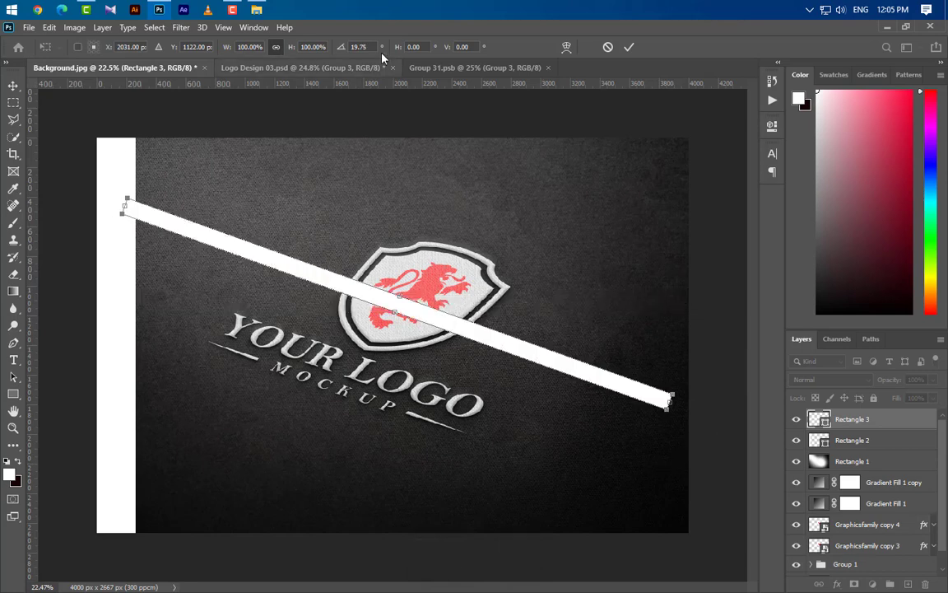
pyautogui.moveTo(368, 47); pyautogui.dragTo(331, 56)
pyautogui.write('20')
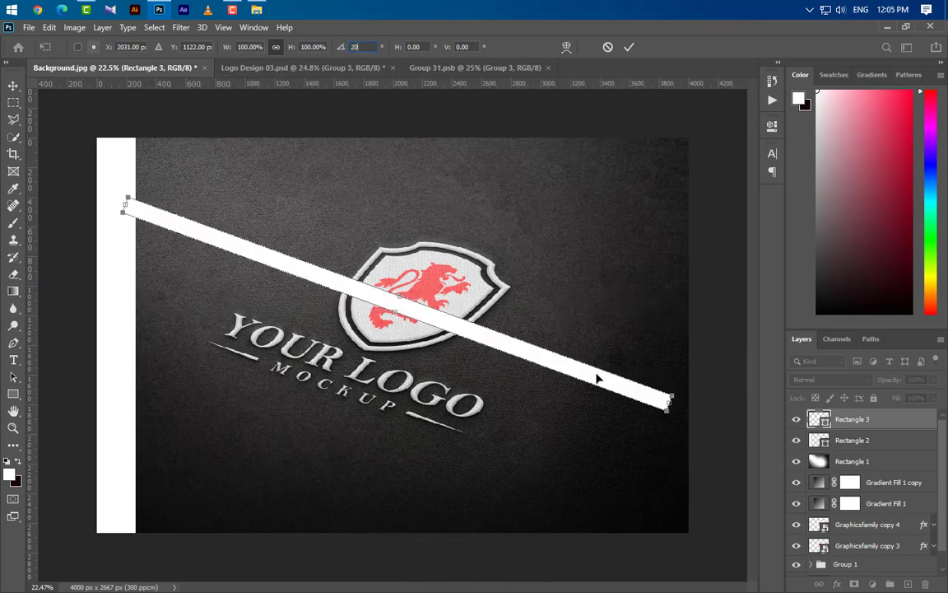
# - Lengthen the diagonal bar to about 126% width and move it up so it crosses the canvas above the shield
pyautogui.moveTo(670, 404); pyautogui.dragTo(790, 449)
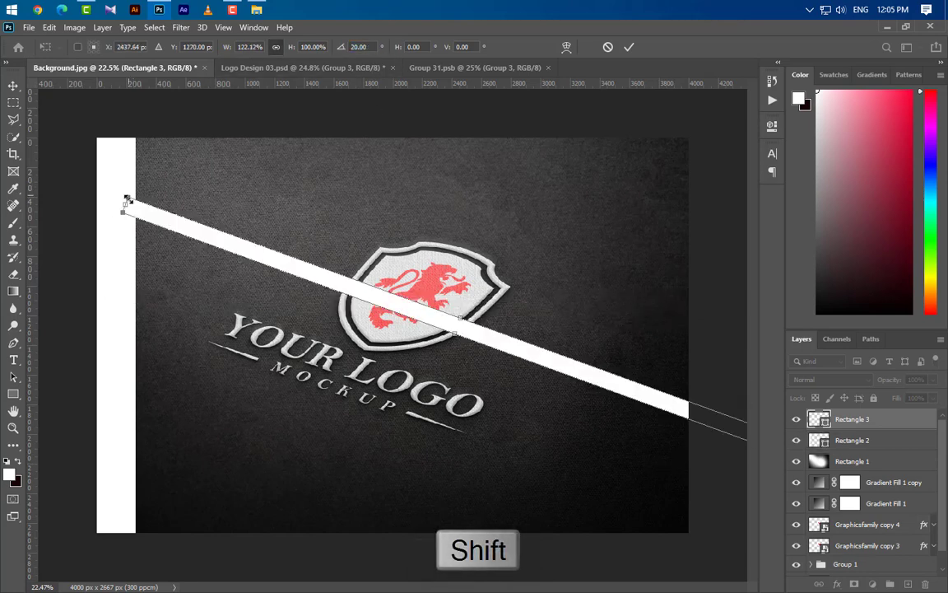
pyautogui.moveTo(126, 203); pyautogui.dragTo(100, 196)
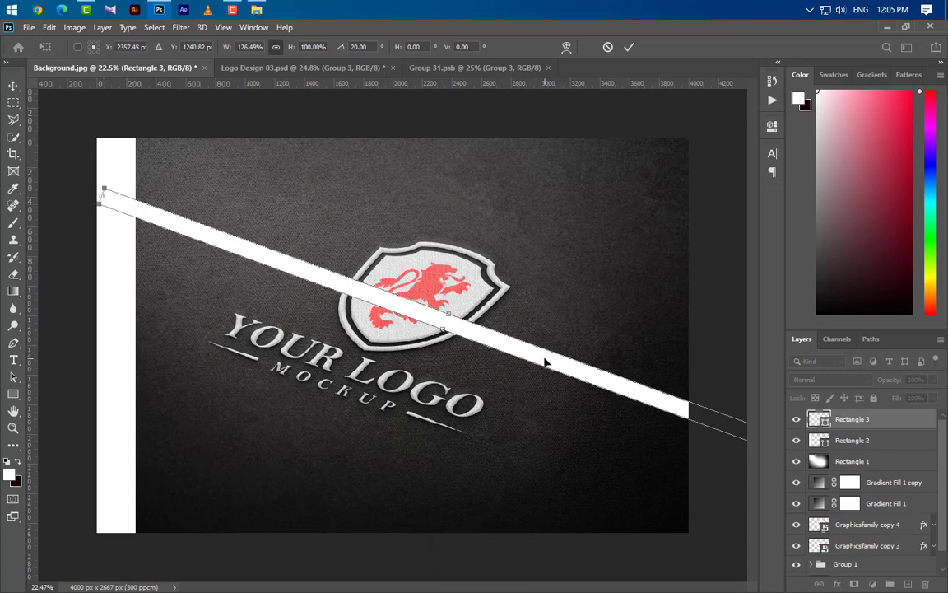
pyautogui.moveTo(544, 362); pyautogui.dragTo(570, 265)
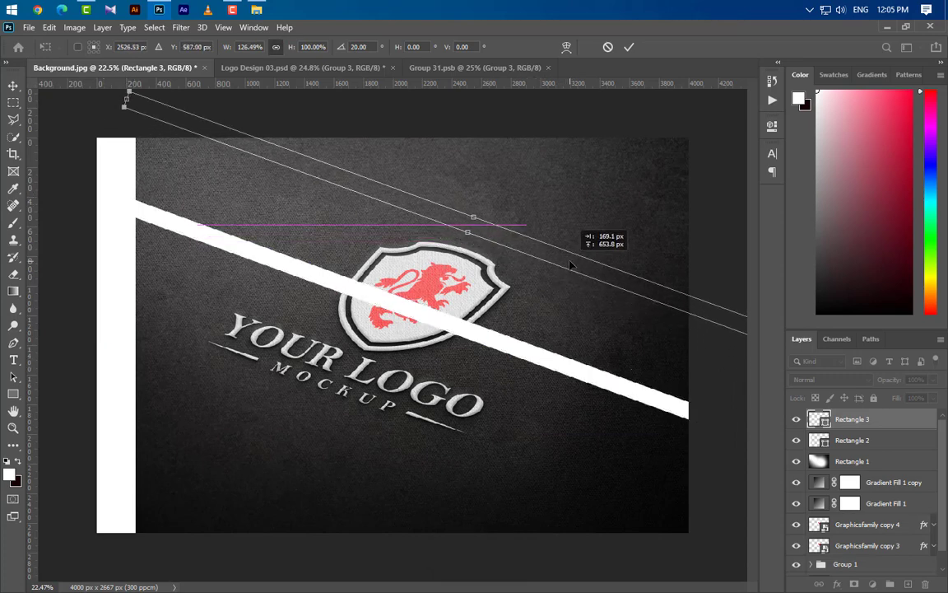
pyautogui.click(631, 49)
pyautogui.click(434, 242)
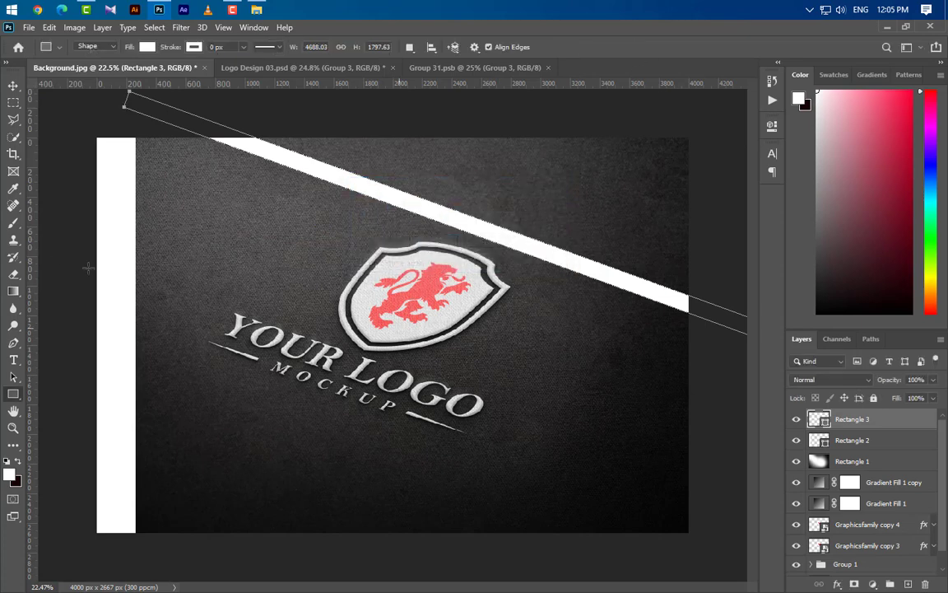
# - Duplicate the diagonal bar straight down across the logo text and scale the copy to about 86%
pyautogui.click(13, 84)
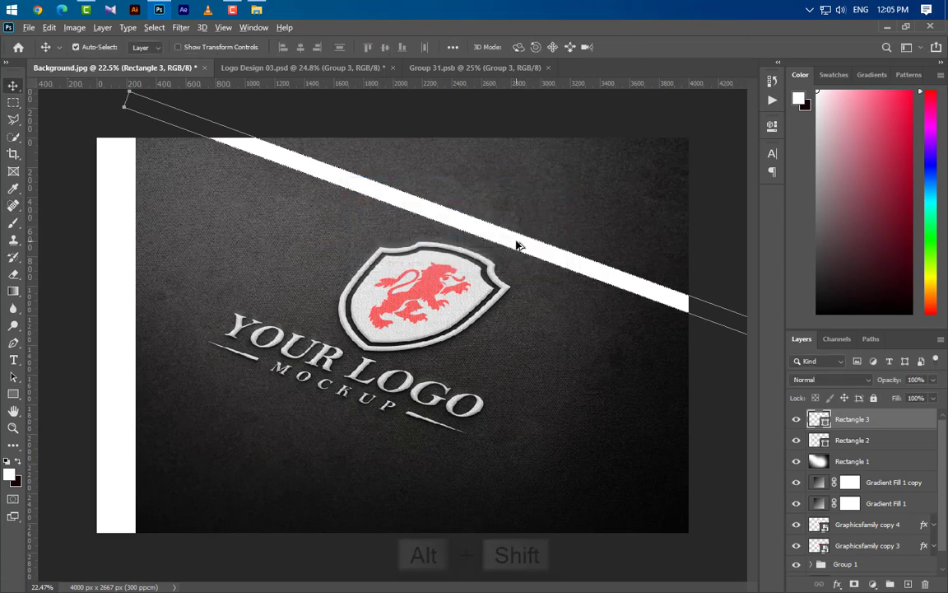
pyautogui.moveTo(519, 244); pyautogui.dragTo(402, 388)
pyautogui.hotkey('ctrl', 't')
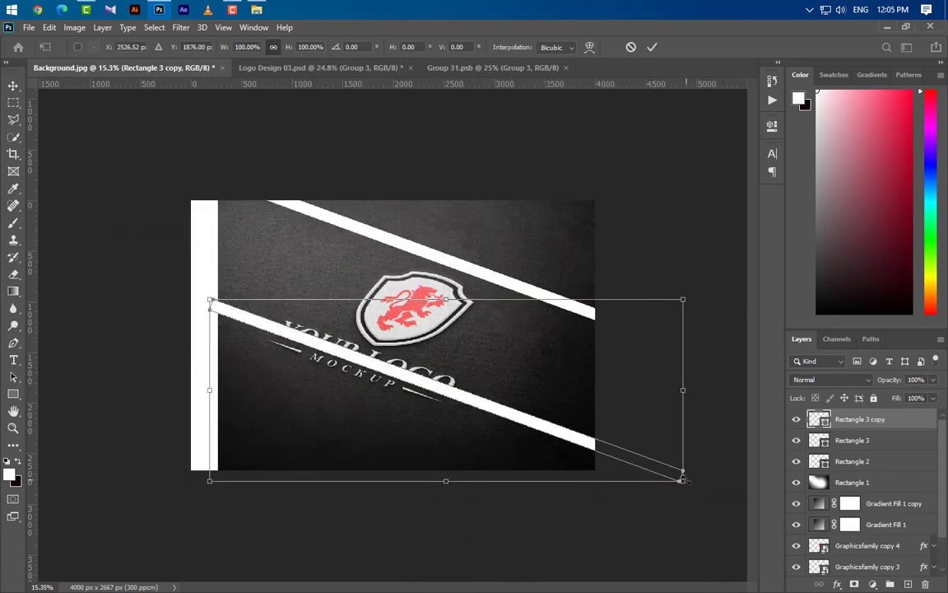
pyautogui.moveTo(684, 477); pyautogui.dragTo(619, 456)
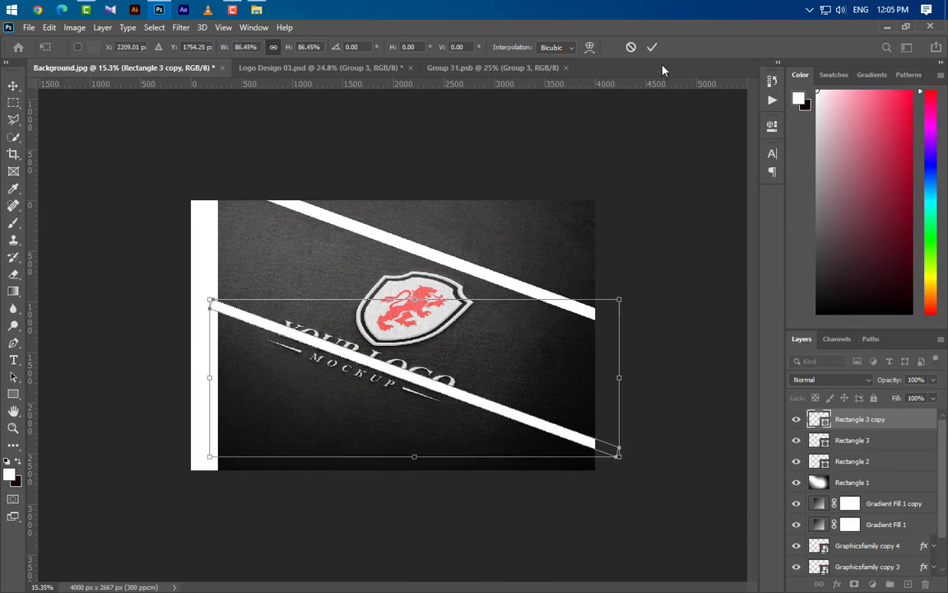
pyautogui.click(652, 46)
# - Scale the original diagonal bar above the shield to about 90%
pyautogui.click(823, 442)
pyautogui.hotkey('ctrl', 't')
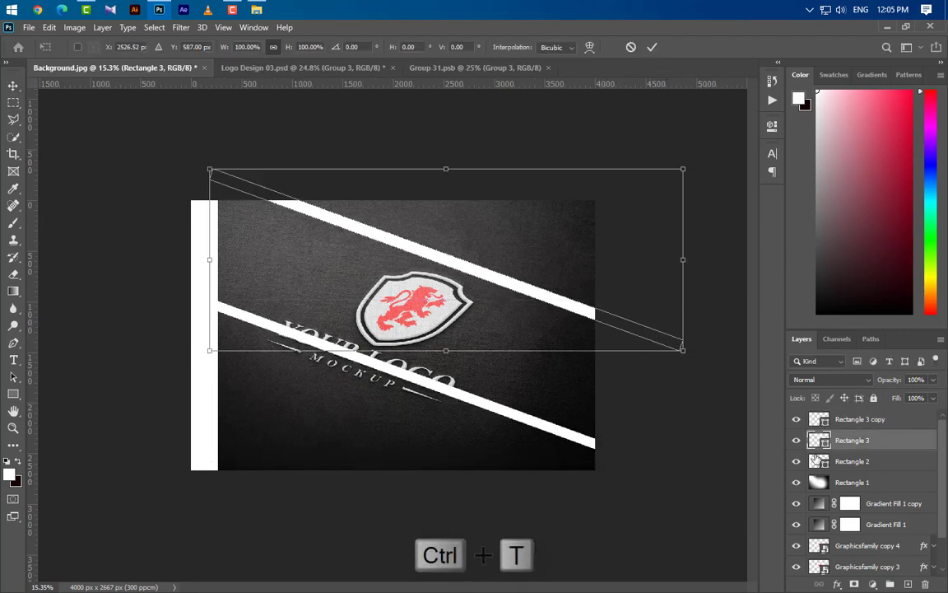
pyautogui.moveTo(683, 350); pyautogui.dragTo(634, 333)
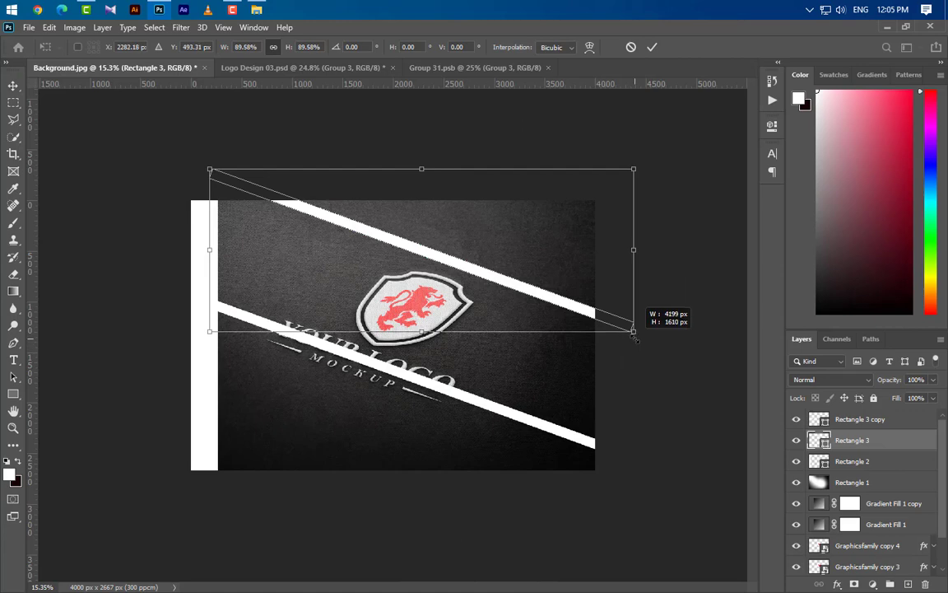
pyautogui.click(654, 47)
pyautogui.scroll(3, 590, 474)
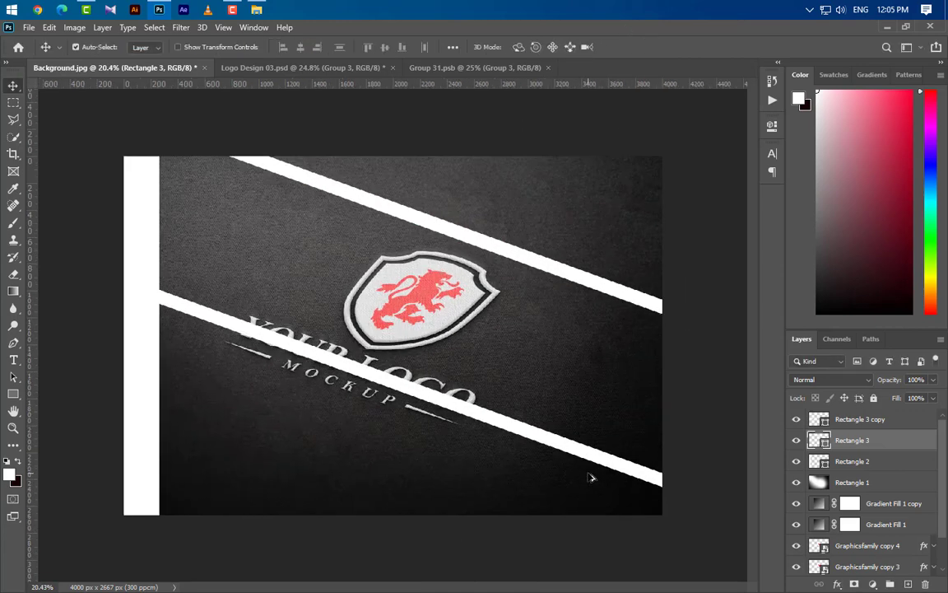
# - Draw a thin white horizontal bar of about 3874 × 35 px across the upper part of the shield
pyautogui.click(12, 393)
pyautogui.moveTo(137, 272); pyautogui.dragTo(659, 276)
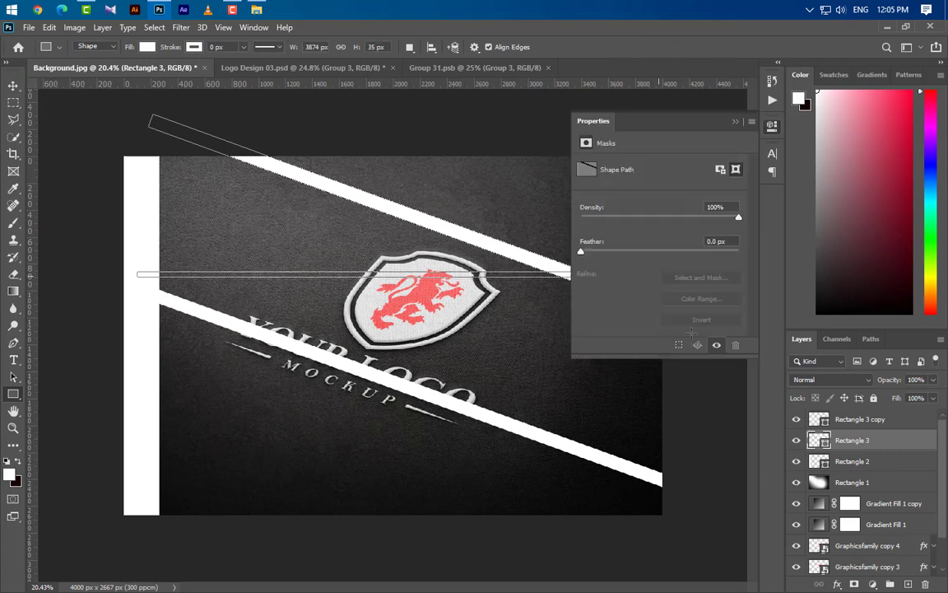
pyautogui.click(737, 122)
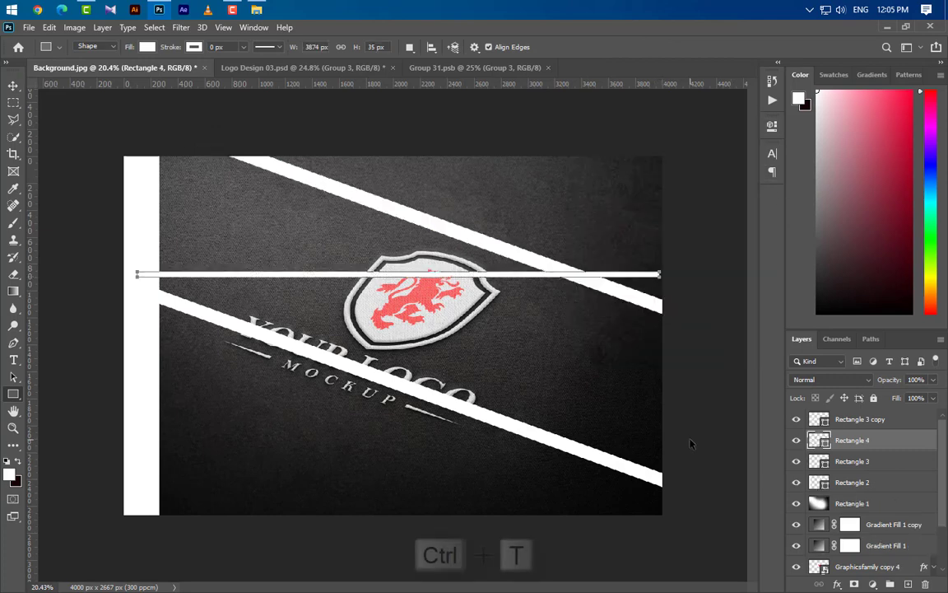
# - Rotate the thin bar to 20° and lengthen it to about 116% width, past the canvas's right edge
pyautogui.hotkey('ctrl', 't')
pyautogui.moveTo(704, 376); pyautogui.dragTo(671, 441)
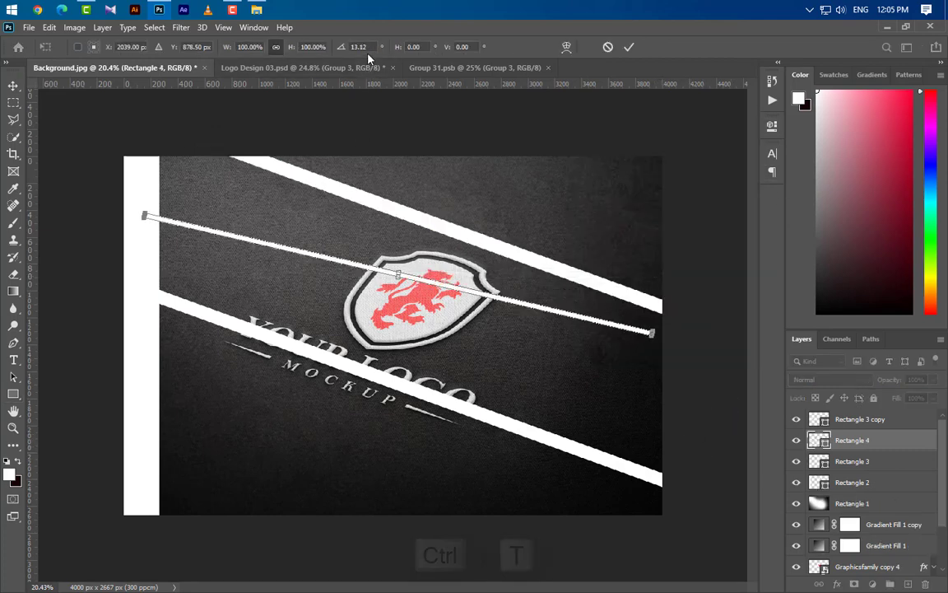
pyautogui.click(335, 49)
pyautogui.write('20')
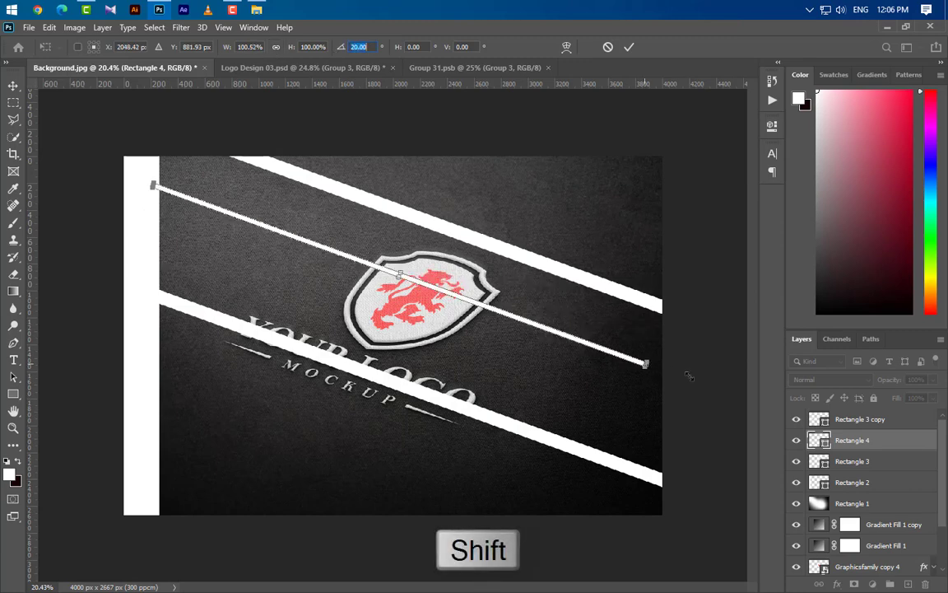
pyautogui.moveTo(644, 364); pyautogui.dragTo(713, 400)
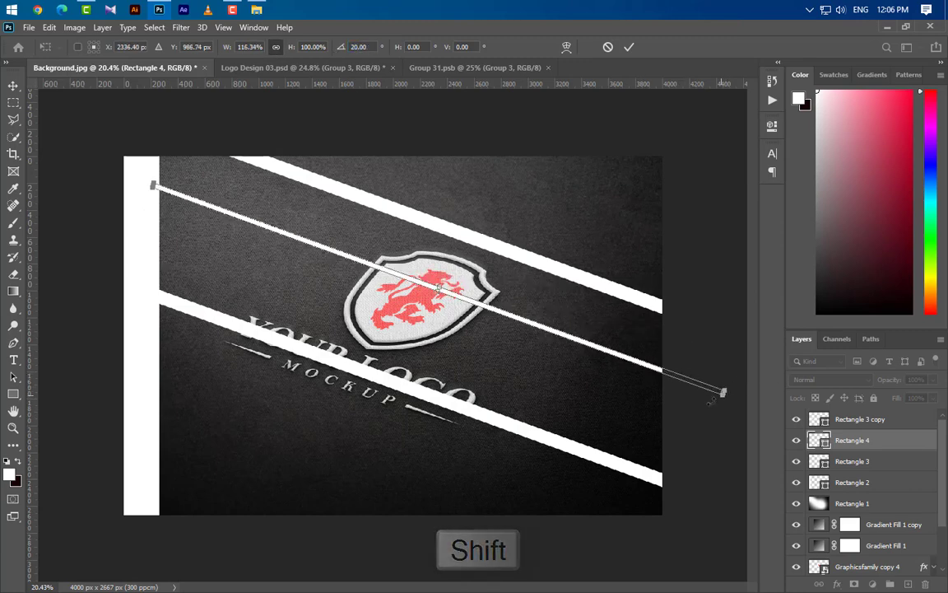
pyautogui.click(629, 46)
pyautogui.click(434, 240)
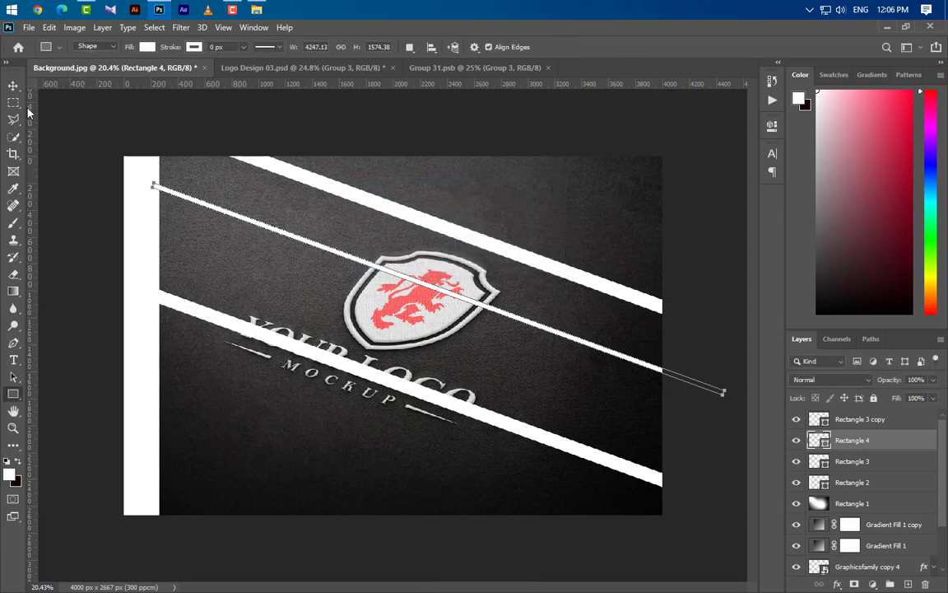
# - Make six parallel copies of the thin diagonal bar down the canvas and even out the spacing between them
pyautogui.click(13, 85)
pyautogui.moveTo(511, 320); pyautogui.dragTo(505, 512)
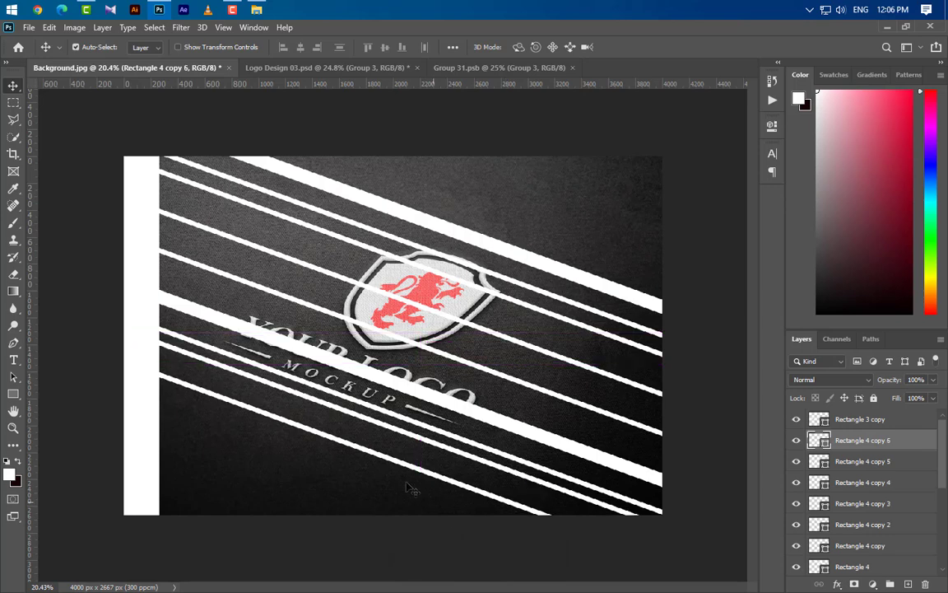
pyautogui.moveTo(404, 470); pyautogui.dragTo(395, 493)
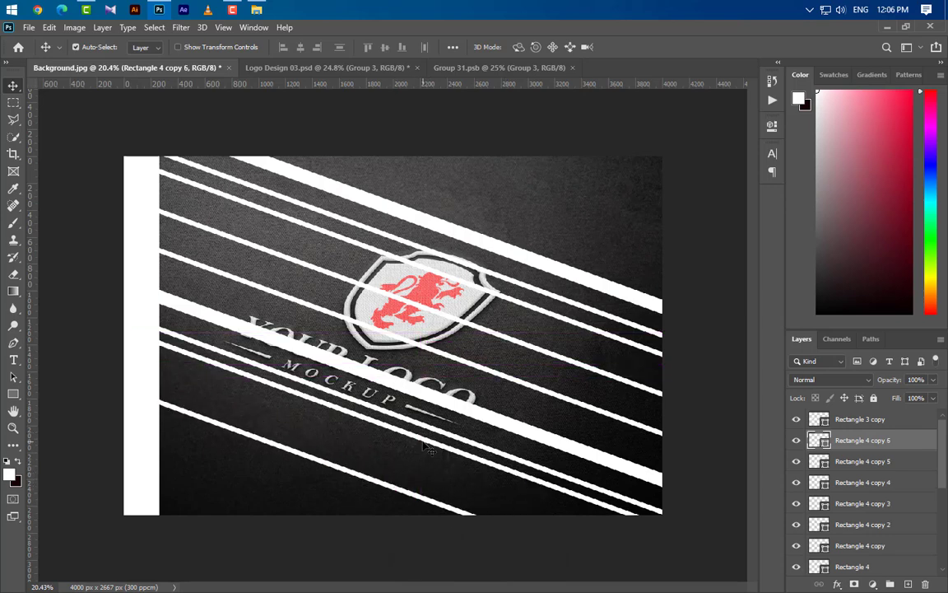
pyautogui.moveTo(421, 447); pyautogui.dragTo(417, 466)
pyautogui.moveTo(494, 375); pyautogui.dragTo(491, 384)
pyautogui.moveTo(509, 340); pyautogui.dragTo(508, 356)
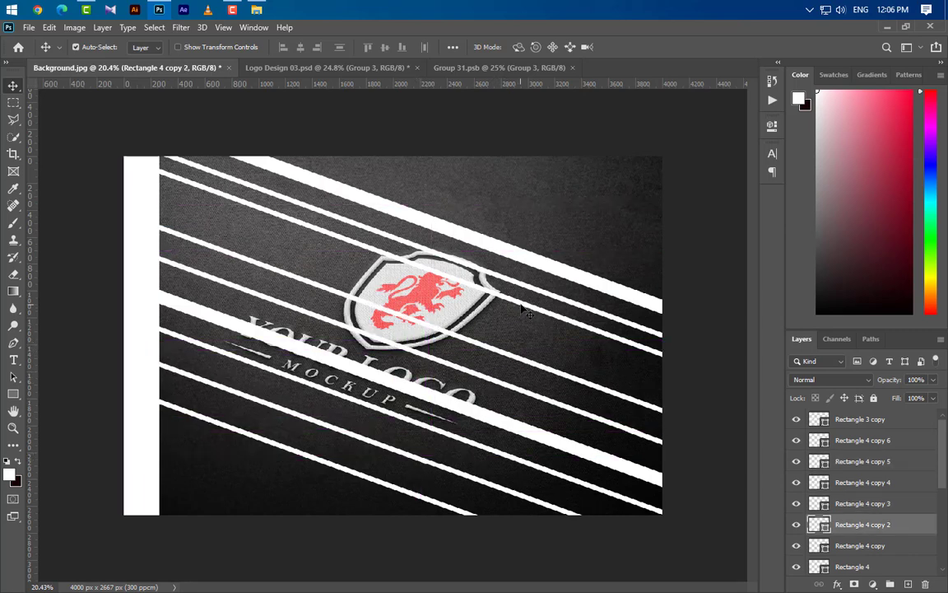
pyautogui.moveTo(523, 306); pyautogui.dragTo(515, 328)
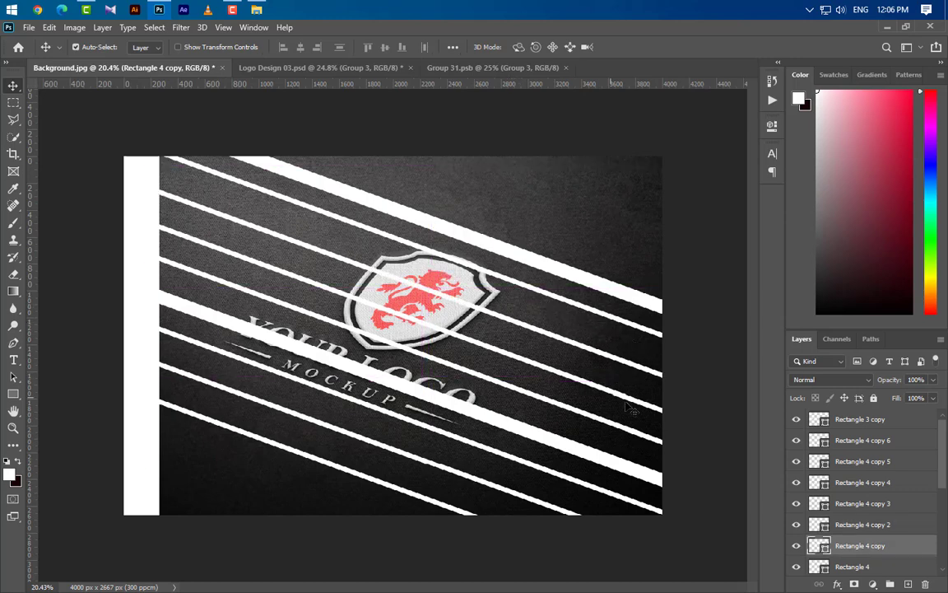
# - Combine all the diagonal bar layers and the vertical rectangle layer into a single smart object
pyautogui.click(877, 421)
pyautogui.keyDown('ctrl'); pyautogui.click(882, 443); pyautogui.keyUp('ctrl')
pyautogui.keyDown('ctrl'); pyautogui.click(883, 462); pyautogui.keyUp('ctrl')
pyautogui.keyDown('ctrl'); pyautogui.click(886, 483); pyautogui.keyUp('ctrl')
pyautogui.keyDown('ctrl'); pyautogui.click(887, 503); pyautogui.keyUp('ctrl')
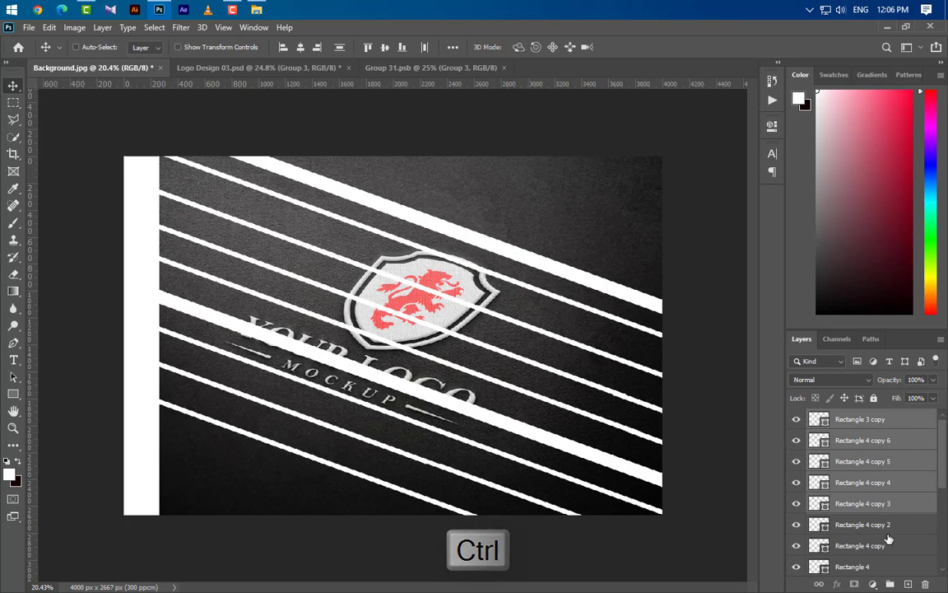
pyautogui.keyDown('ctrl'); pyautogui.click(889, 534); pyautogui.keyUp('ctrl')
pyautogui.keyDown('ctrl'); pyautogui.click(892, 546); pyautogui.keyUp('ctrl')
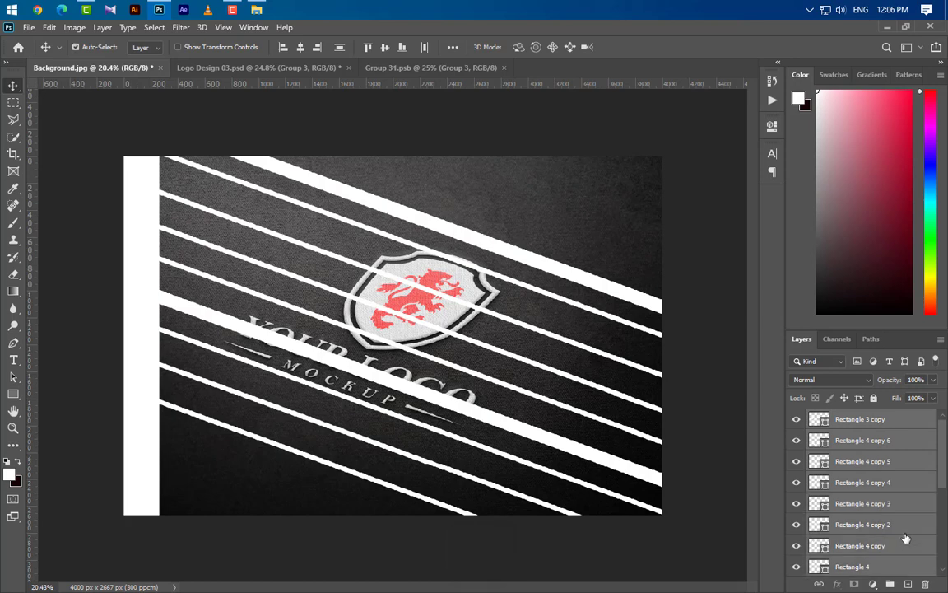
pyautogui.scroll(-3, 897, 511)
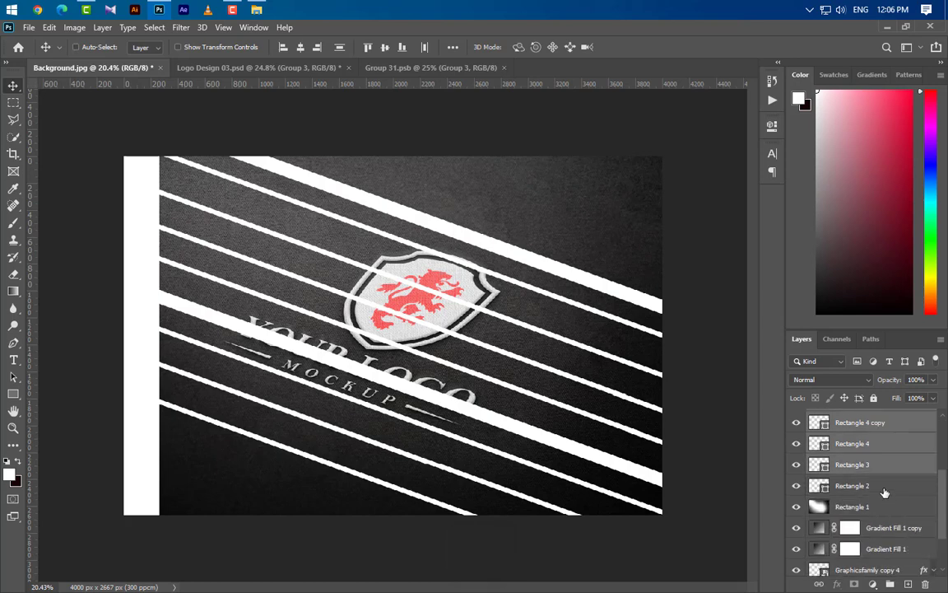
pyautogui.keyDown('ctrl'); pyautogui.click(885, 468); pyautogui.keyUp('ctrl')
pyautogui.scroll(3, 888, 510)
pyautogui.scroll(1, 911, 423)
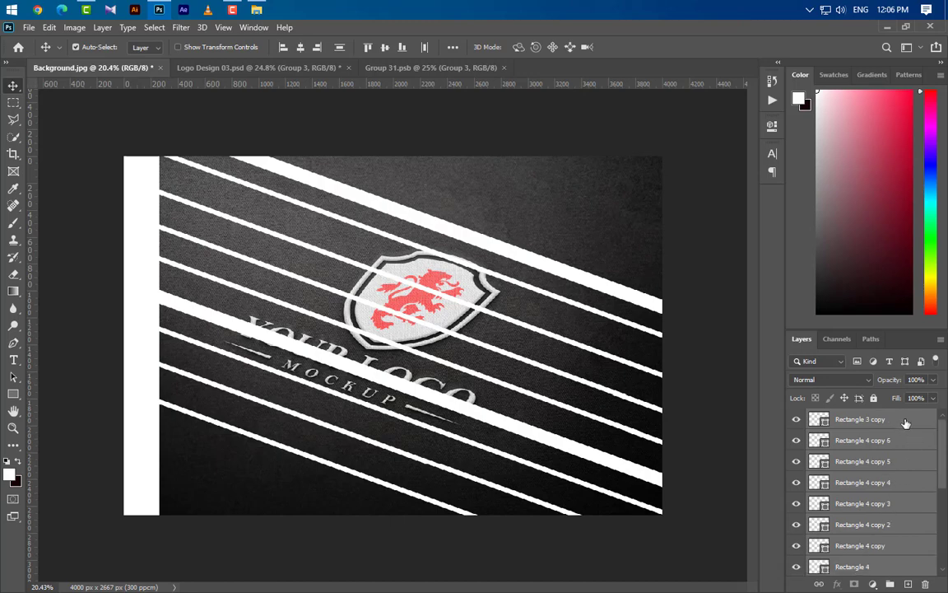
pyautogui.rightClick(902, 421)
pyautogui.click(824, 214)
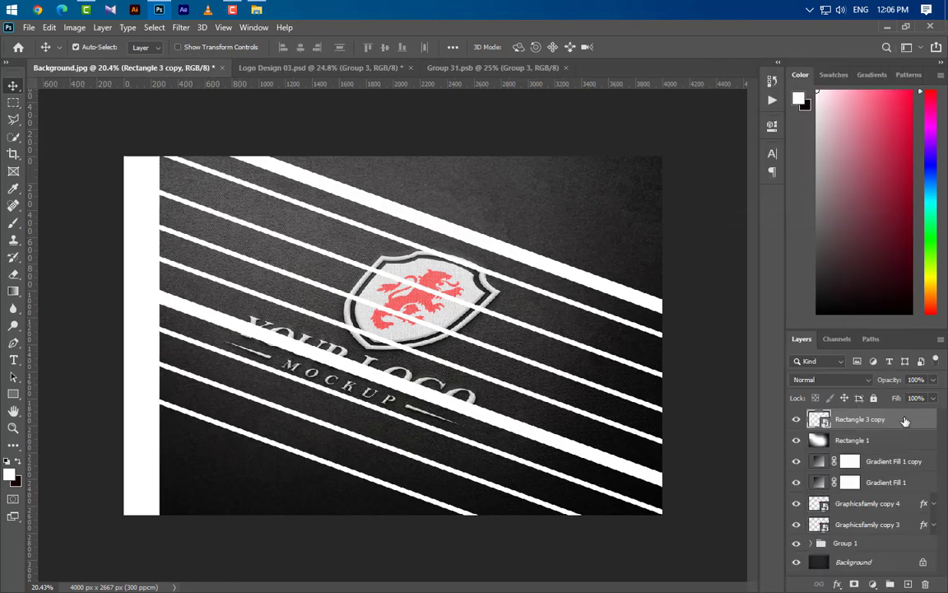
# - Apply a solid black Color Overlay in Normal blend mode to the combined bars
pyautogui.doubleClick(906, 420)
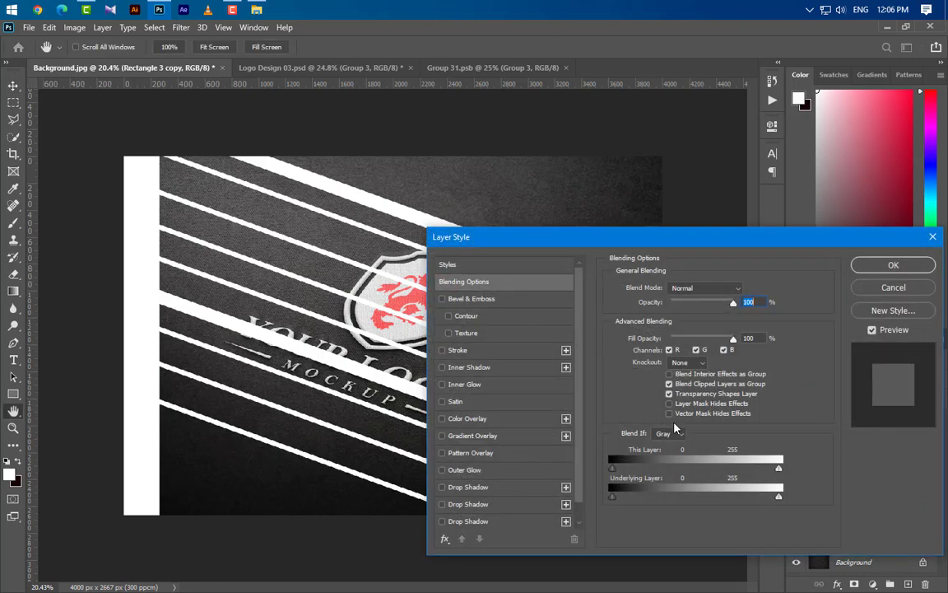
pyautogui.click(507, 421)
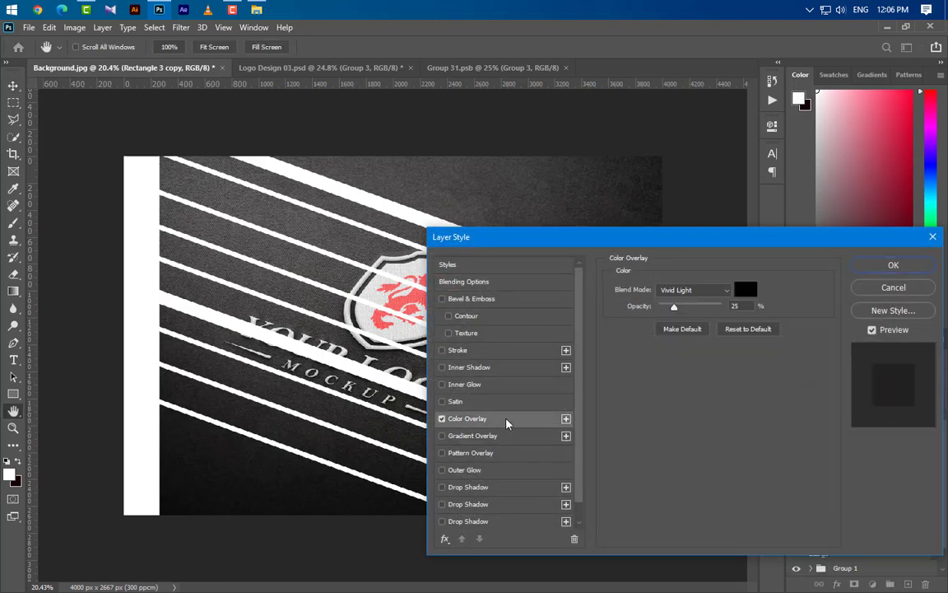
pyautogui.click(700, 289)
pyautogui.click(668, 275)
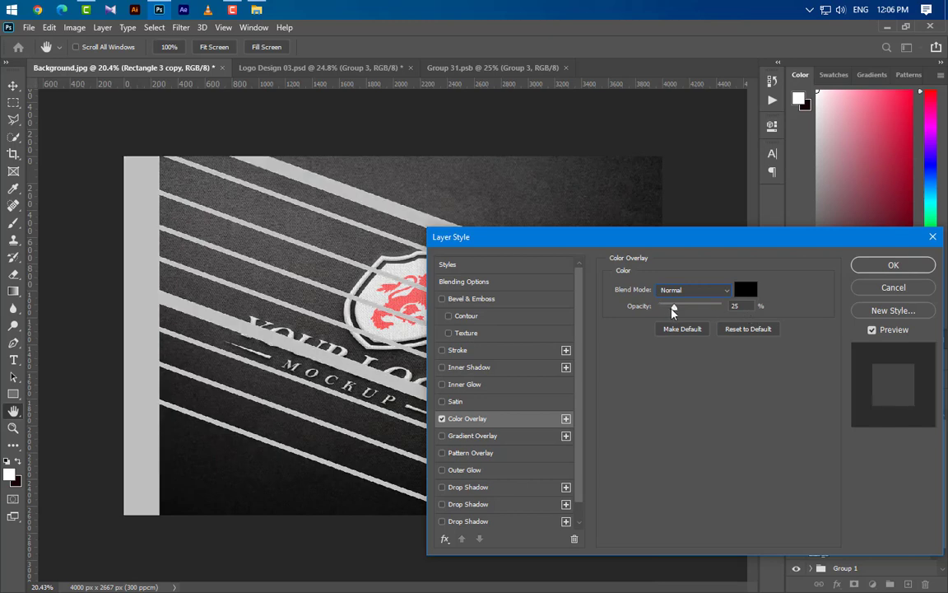
pyautogui.click(895, 266)
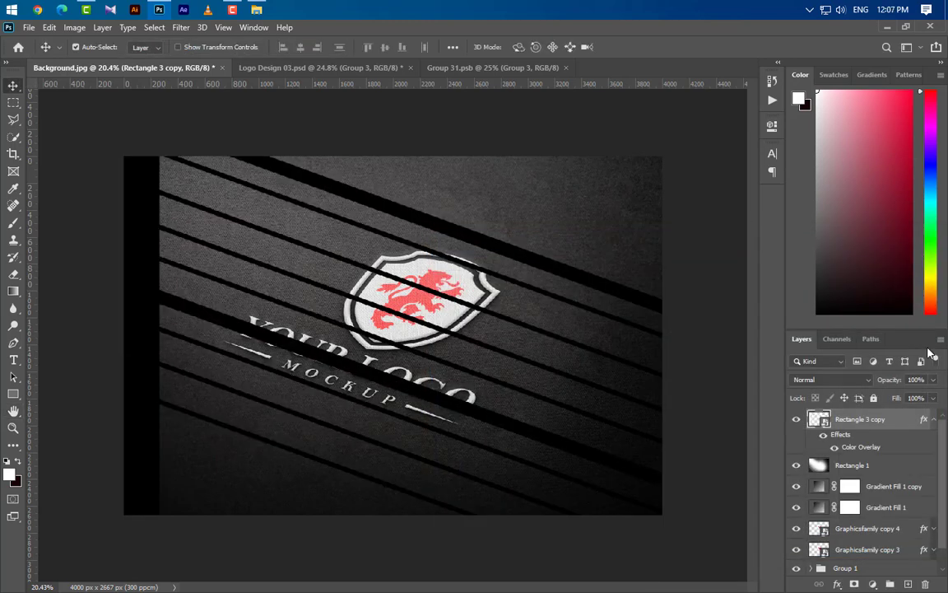
# - Apply a Gaussian Blur with a 40-pixel radius to the combined black bars
pyautogui.click(185, 29)
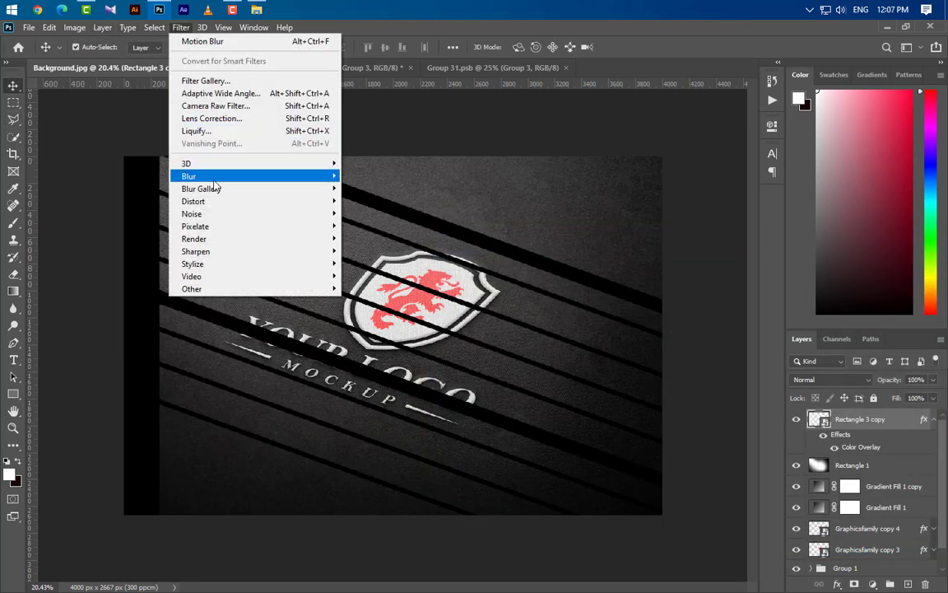
pyautogui.moveTo(303, 176)
pyautogui.click(372, 226)
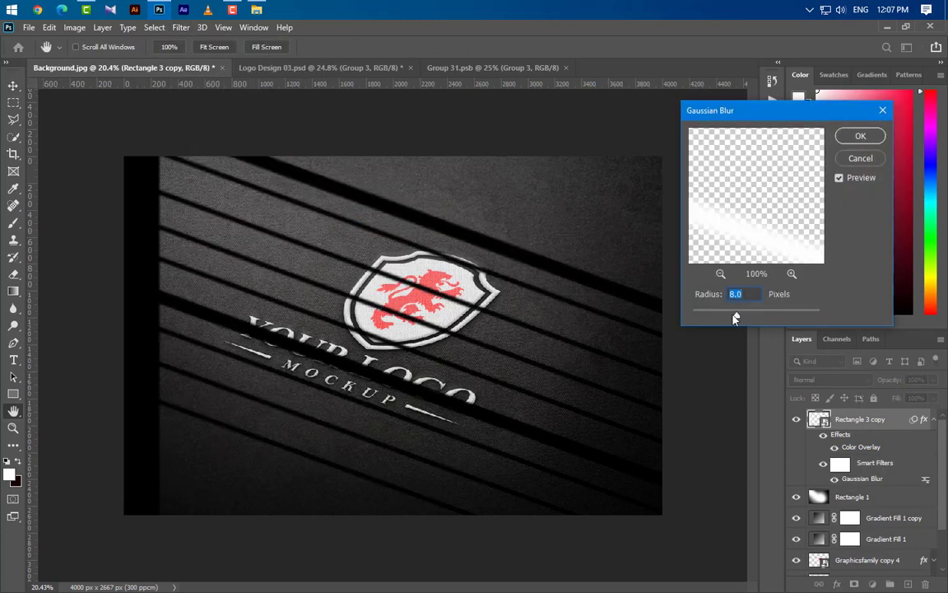
pyautogui.write('40')
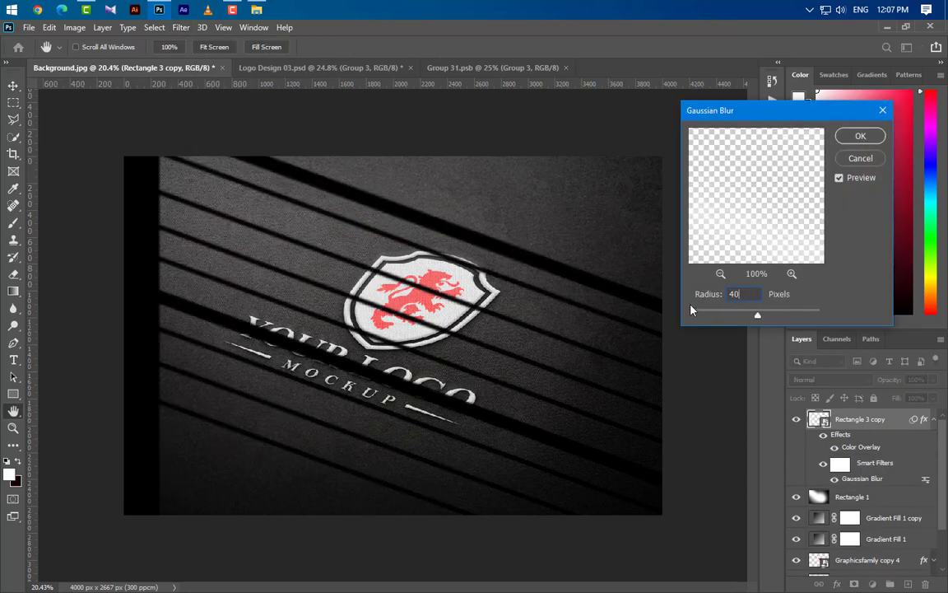
pyautogui.click(859, 137)
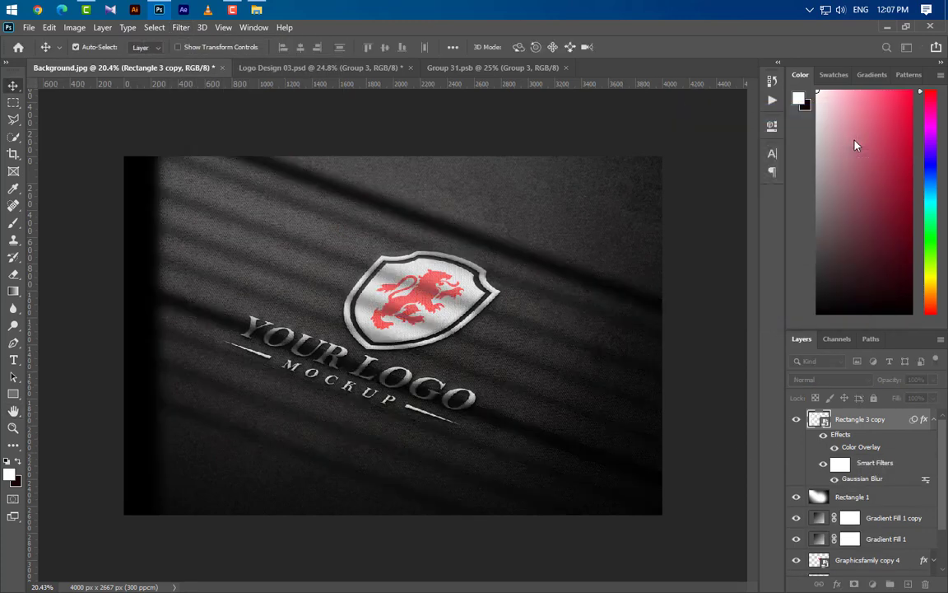
# - Set the blurred bars layer to Soft Light blend mode at 15% opacity
pyautogui.click(846, 384)
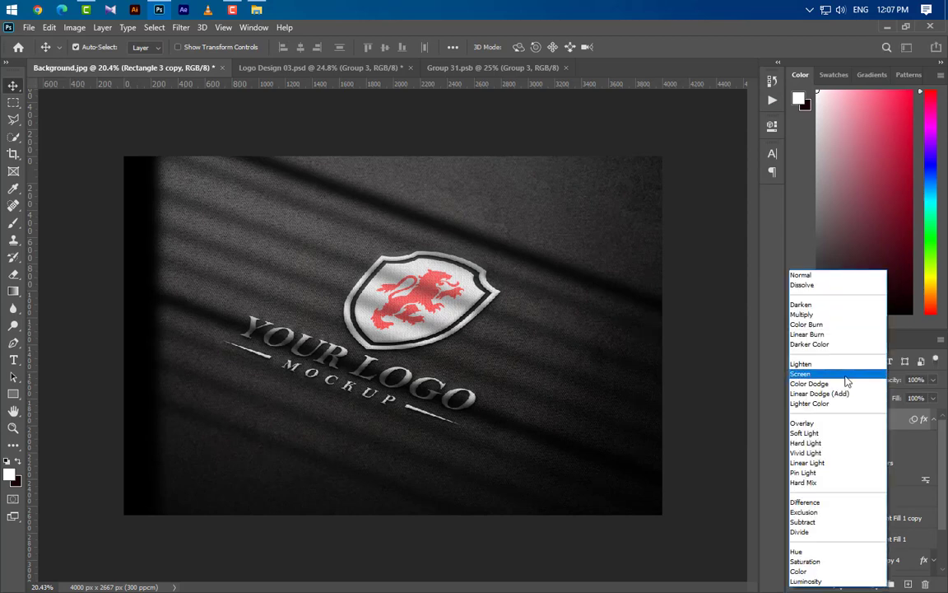
pyautogui.click(817, 434)
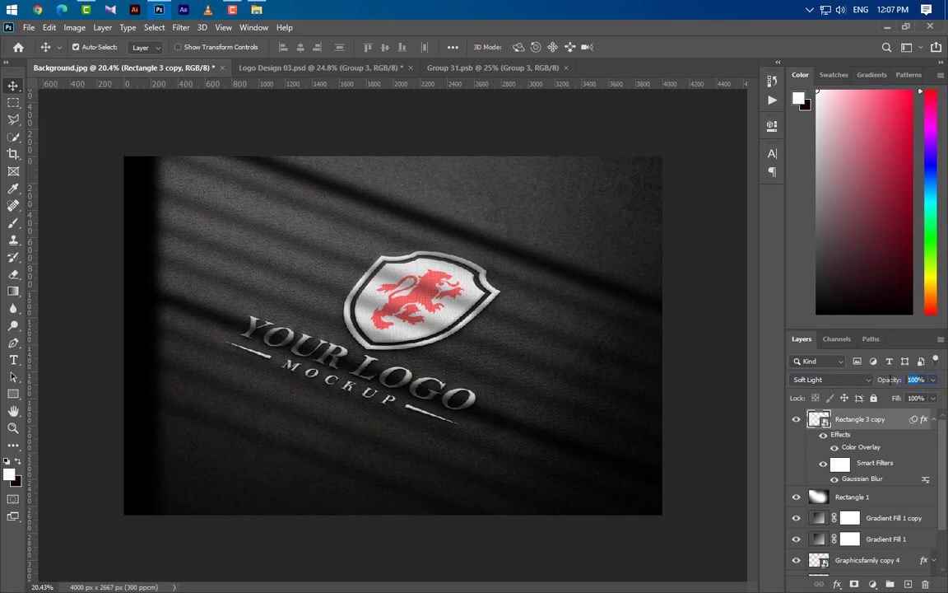
pyautogui.write('20')
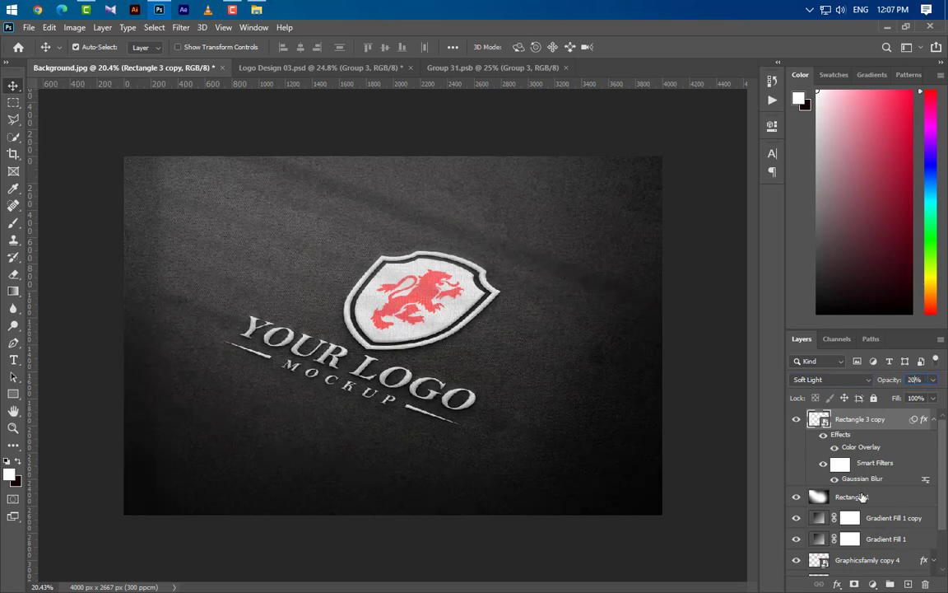
# - Stretch the blurred bars layer horizontally past the canvas's right edge and adjust its placement
pyautogui.scroll(-2, 632, 429)
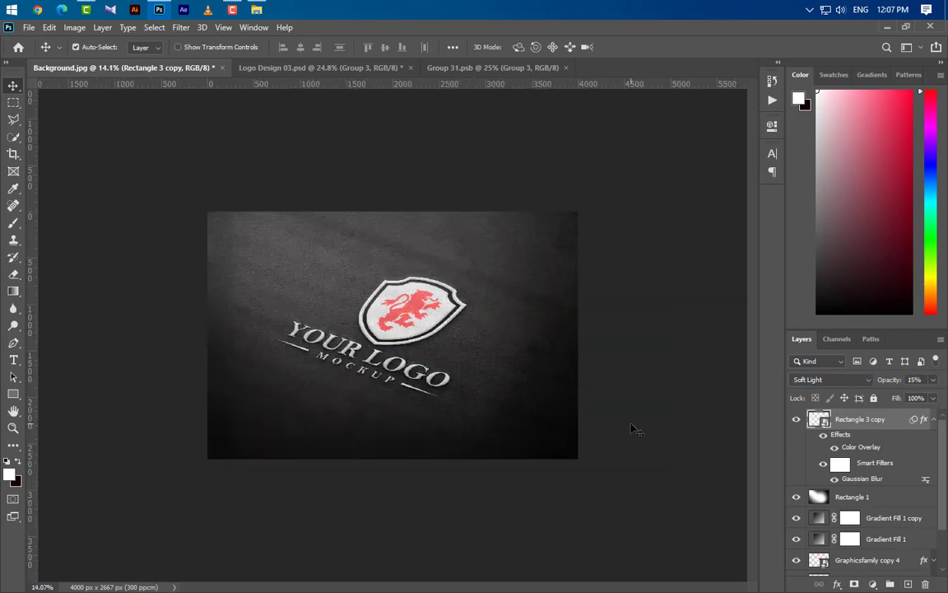
pyautogui.hotkey('ctrl', 't')
pyautogui.click(486, 252)
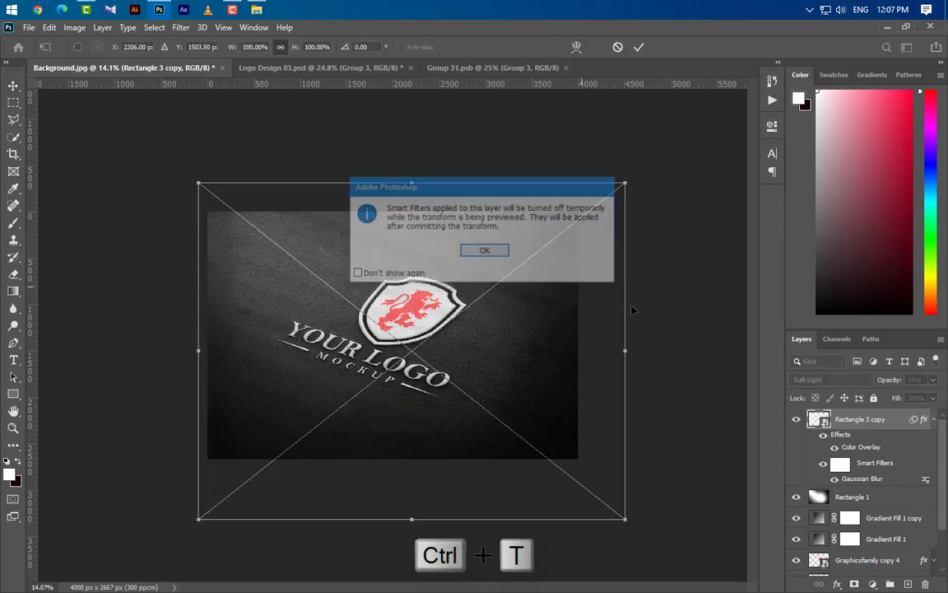
pyautogui.moveTo(635, 348); pyautogui.dragTo(752, 347)
pyautogui.moveTo(631, 385); pyautogui.dragTo(625, 395)
pyautogui.click(638, 47)
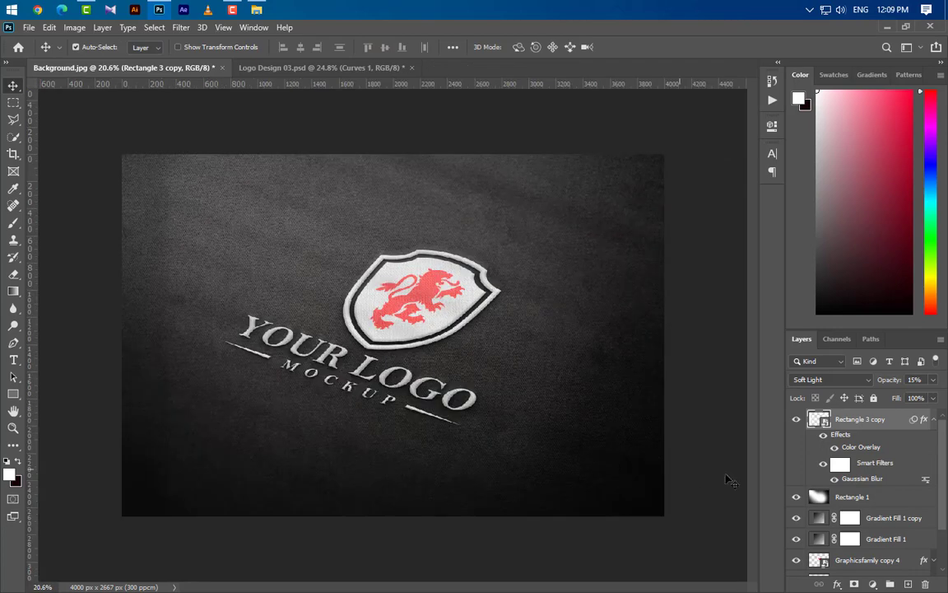
# - Add a Curves adjustment layer above the bars and move the RGB black and white points slightly inward
pyautogui.click(873, 584)
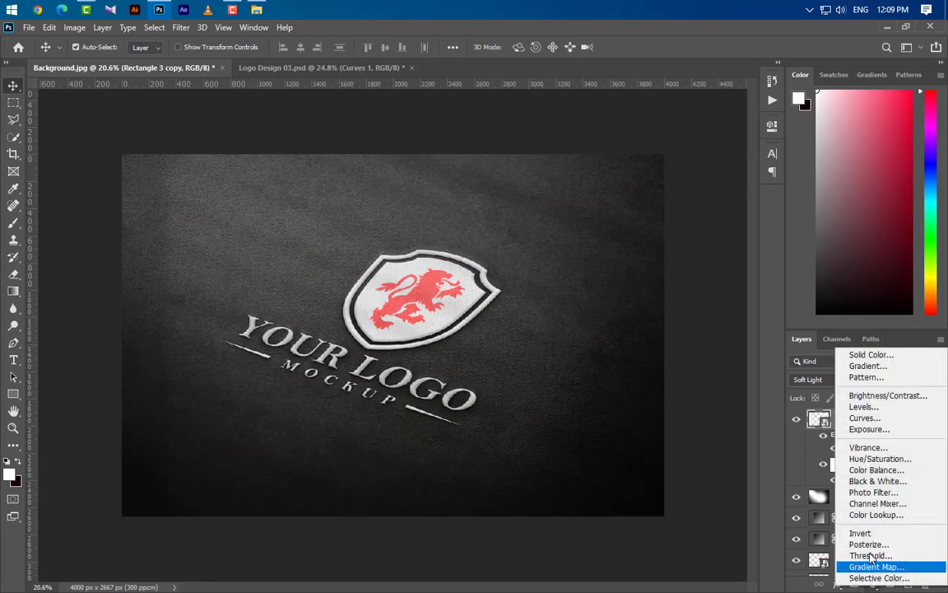
pyautogui.click(875, 418)
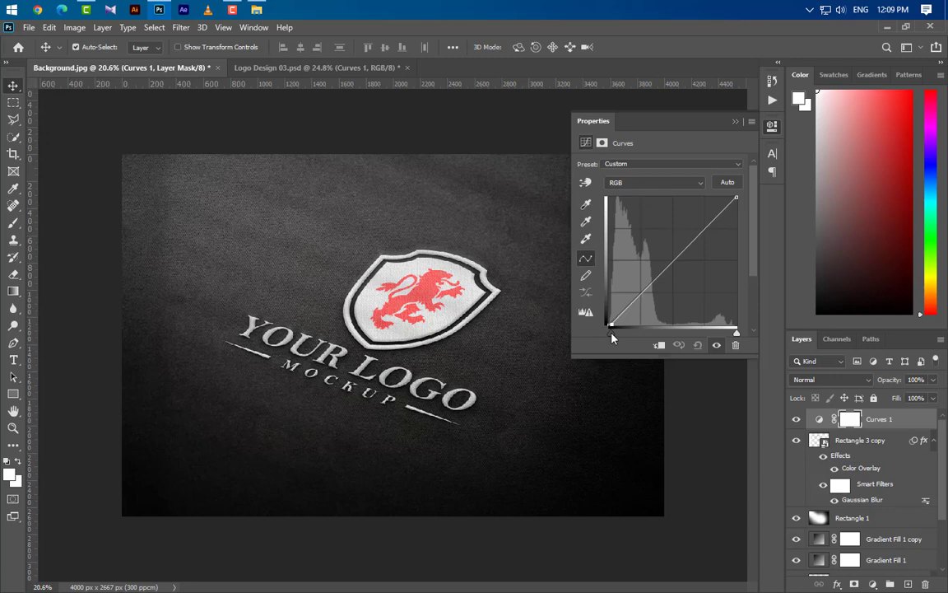
pyautogui.moveTo(736, 333); pyautogui.dragTo(732, 334)
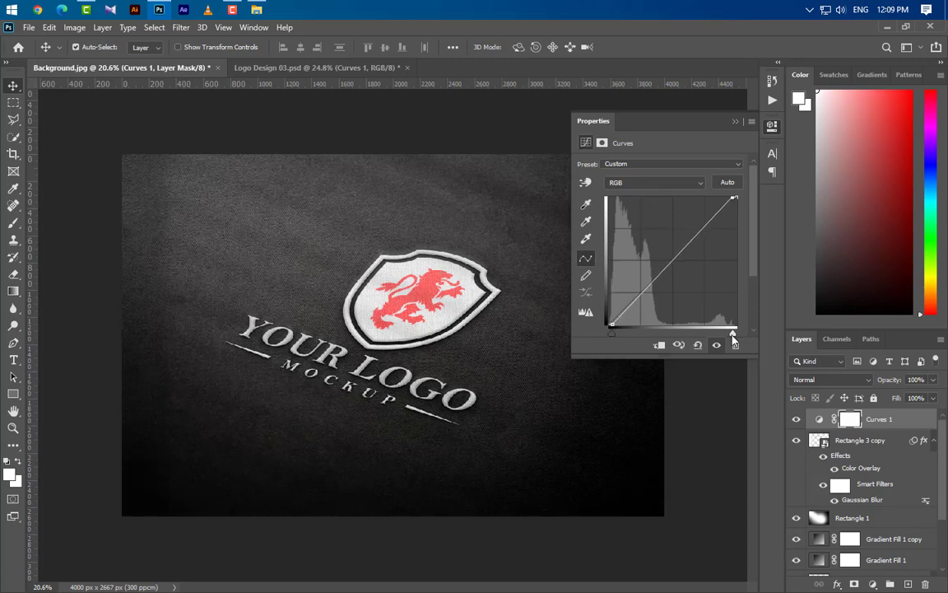
# - Move the black points of the Curves layer's Red and Green channels slightly inward
pyautogui.click(671, 184)
pyautogui.click(651, 195)
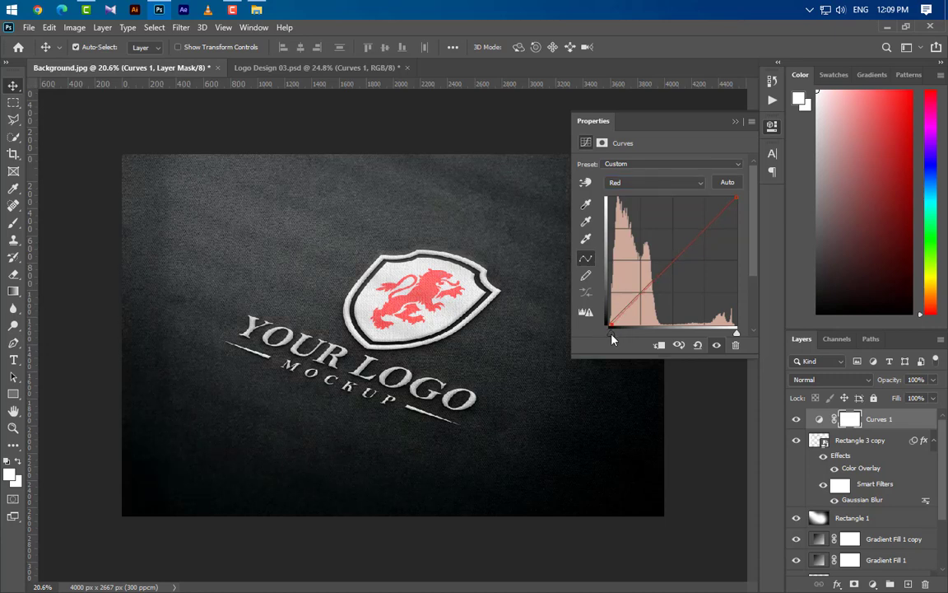
pyautogui.click(659, 183)
pyautogui.click(650, 208)
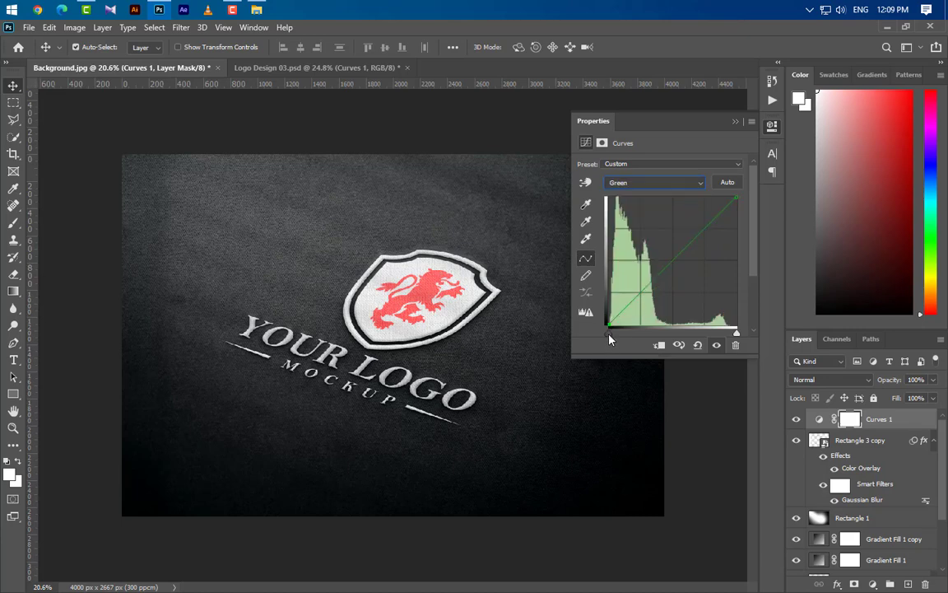
# - Move the Blue channel's black and white points slightly inward in the Curves adjustment and close its settings
pyautogui.click(659, 183)
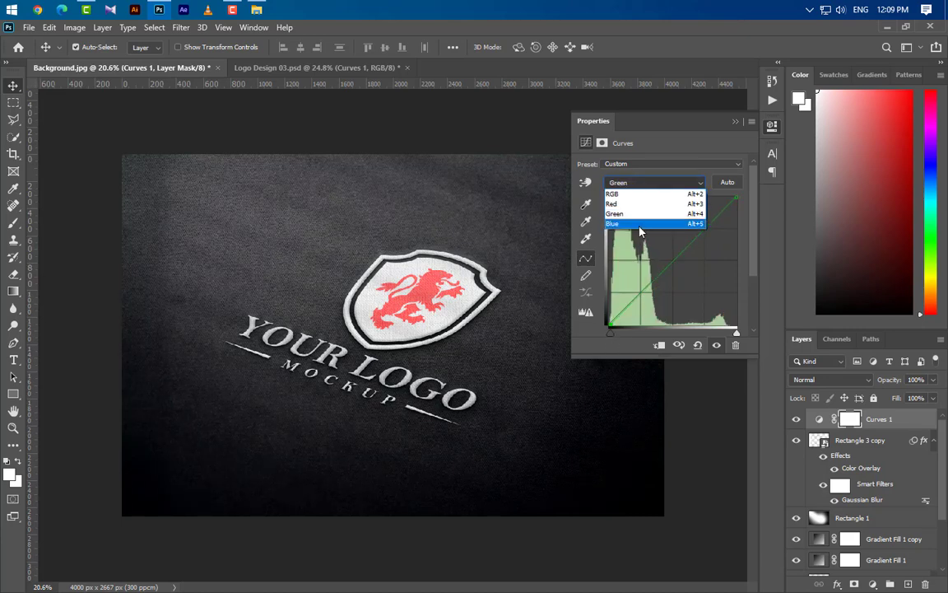
pyautogui.click(650, 218)
pyautogui.moveTo(609, 334); pyautogui.dragTo(613, 334)
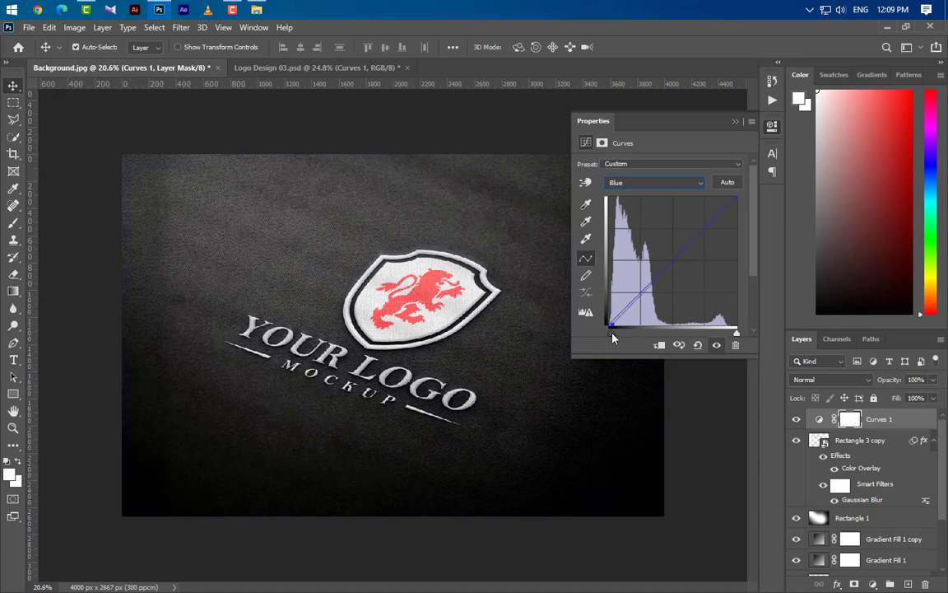
pyautogui.moveTo(737, 334); pyautogui.dragTo(731, 335)
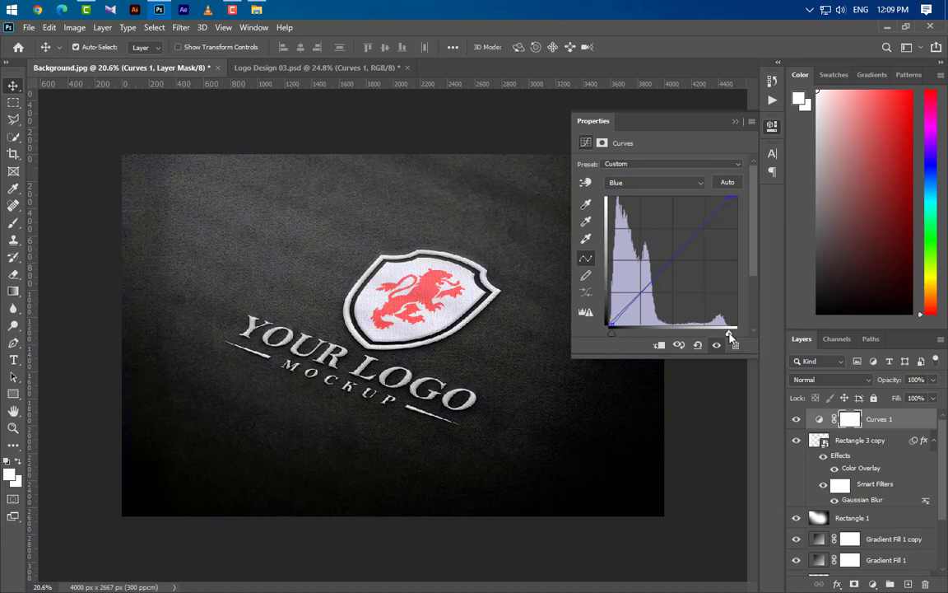
pyautogui.click(736, 122)
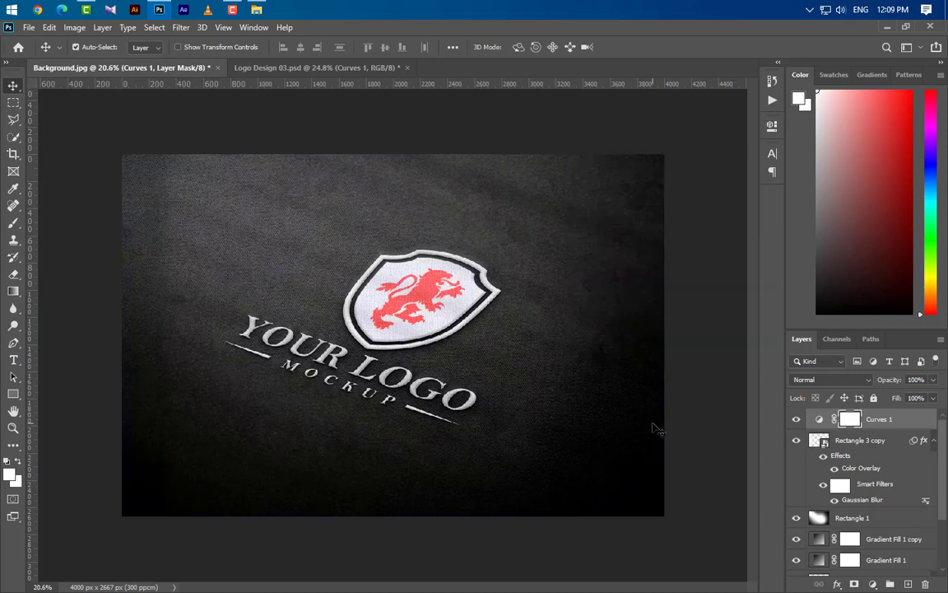
# - Duplicate the Graphicsfamily copy 4 logo layer to the top of the layer stack, without its layer effects
pyautogui.click(860, 440)
pyautogui.scroll(-1, 877, 535)
pyautogui.click(908, 525)
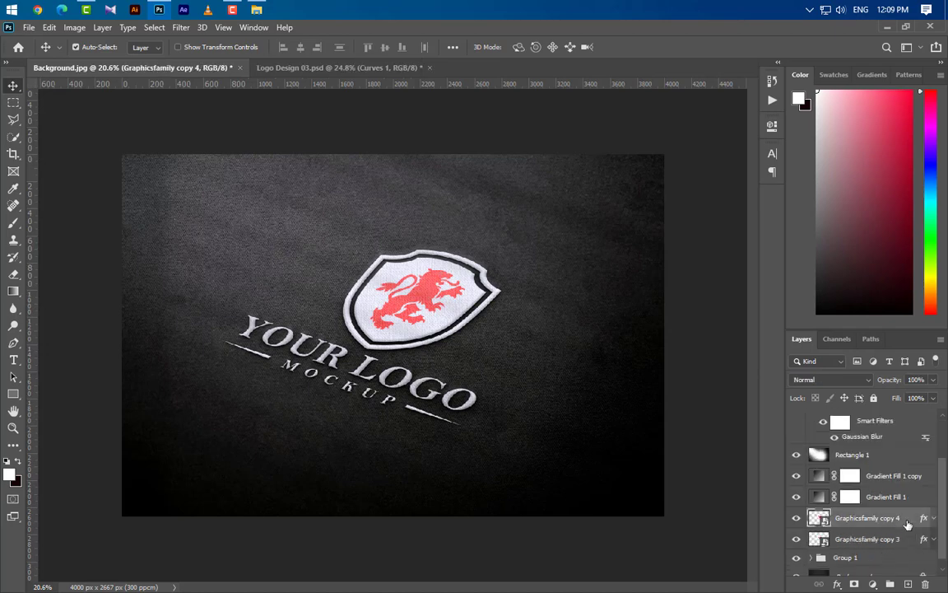
pyautogui.moveTo(908, 524); pyautogui.dragTo(909, 584)
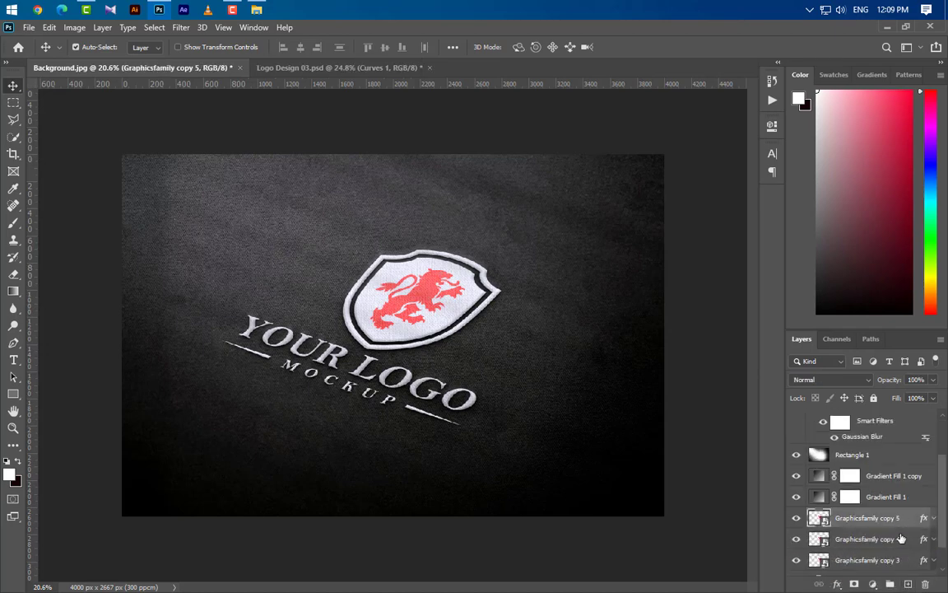
pyautogui.moveTo(889, 467); pyautogui.dragTo(926, 584)
pyautogui.click(934, 420)
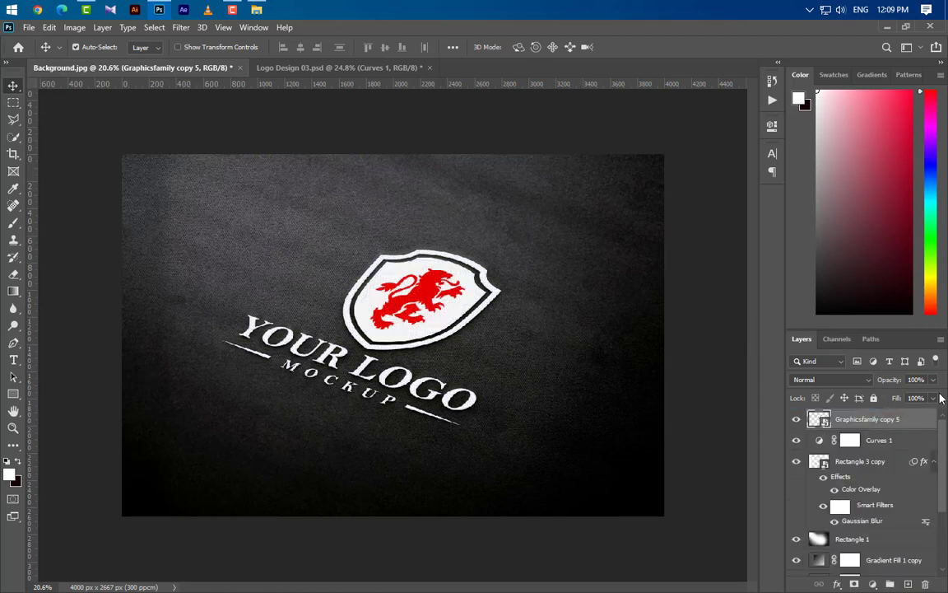
# - Set both the fill and the opacity of the duplicated logo layer to 0%
pyautogui.click(932, 399)
pyautogui.moveTo(934, 415); pyautogui.dragTo(871, 416)
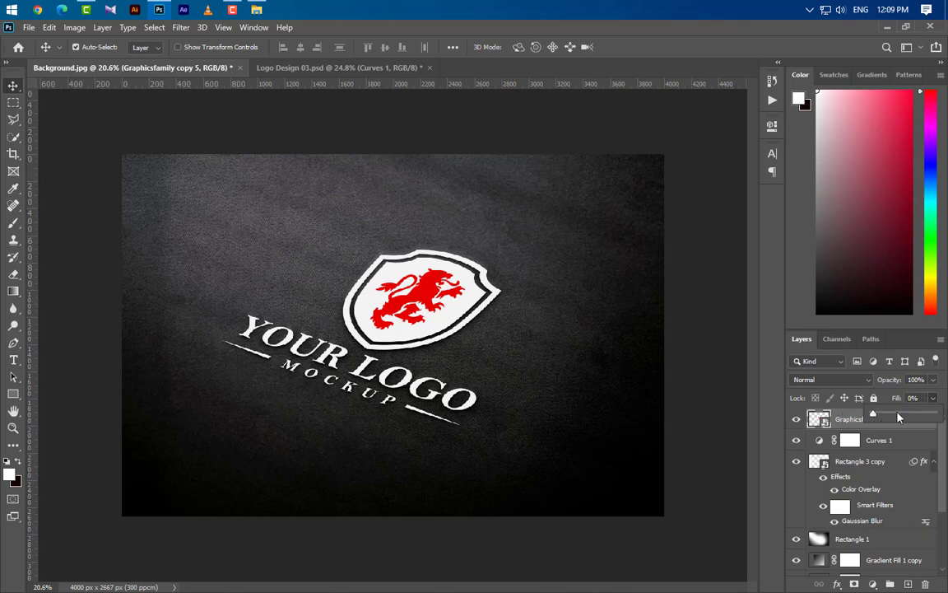
pyautogui.click(933, 380)
pyautogui.moveTo(935, 399); pyautogui.dragTo(813, 401)
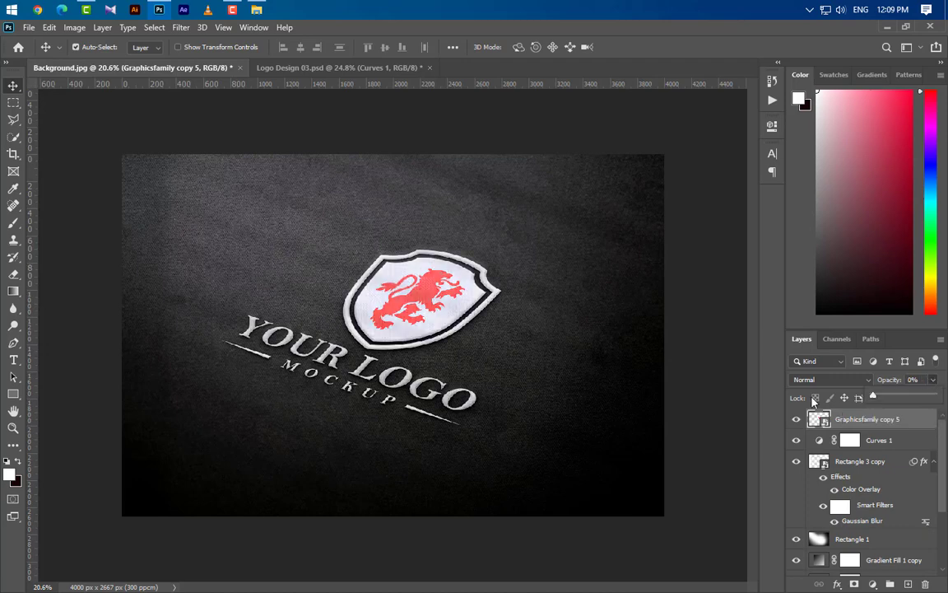
# - Rename the duplicated logo layer as "Your Logo Here"
pyautogui.click(870, 424)
pyautogui.doubleClick(872, 421)
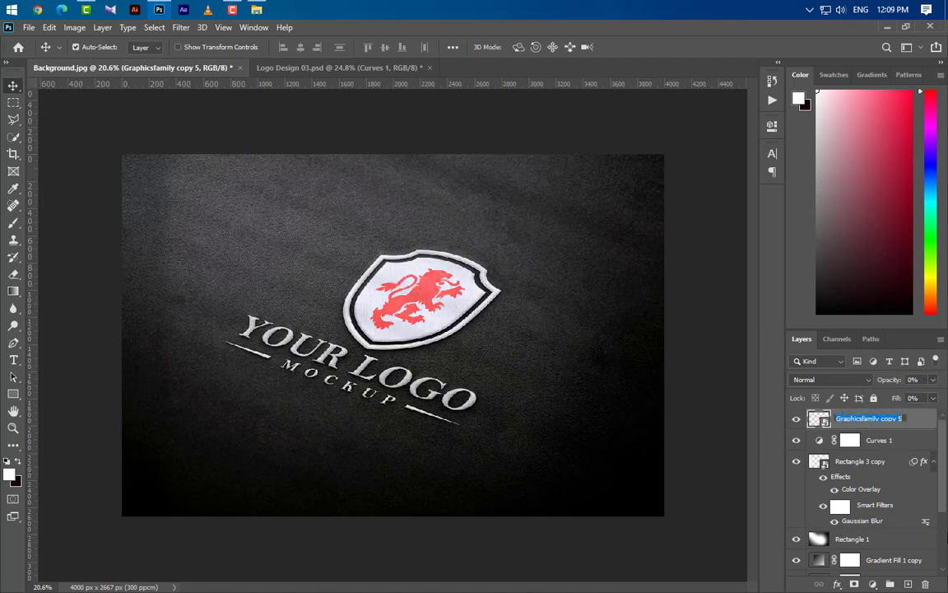
pyautogui.write('Your Logo Here')
pyautogui.press('Return')
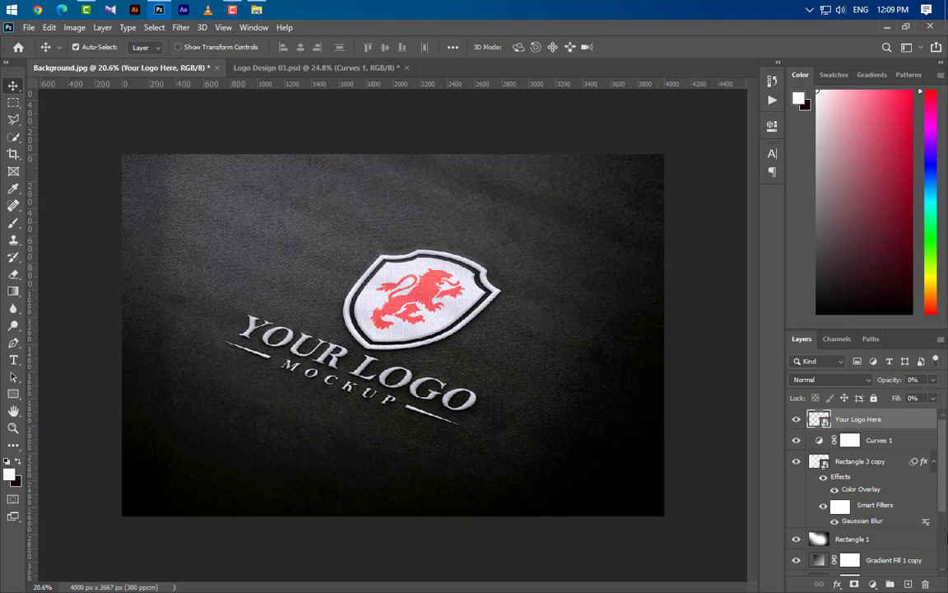
# - Open the contents of the Your Logo Here smart object and bring in the Logo PNG layer from Logo Design 03.psd
pyautogui.doubleClick(823, 423)
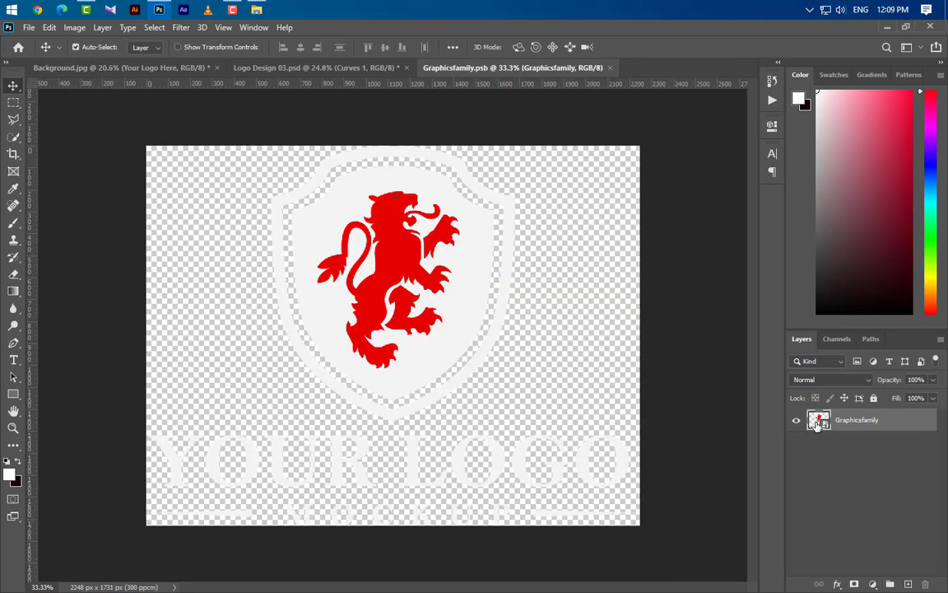
pyautogui.click(351, 67)
pyautogui.moveTo(475, 354)
pyautogui.mouseDown()
pyautogui.moveTo(524, 73)
pyautogui.moveTo(462, 360)
pyautogui.mouseUp()
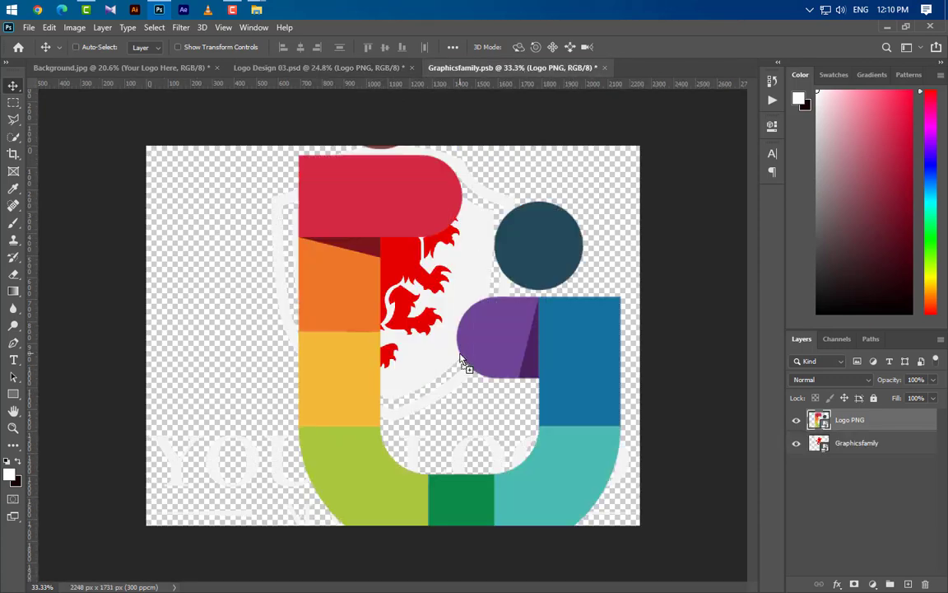
# - Scale down the Logo PNG layer to the canvas height and center it over the old logo
pyautogui.hotkey('ctrl', 't')
pyautogui.hotkey('ctrl', '0')
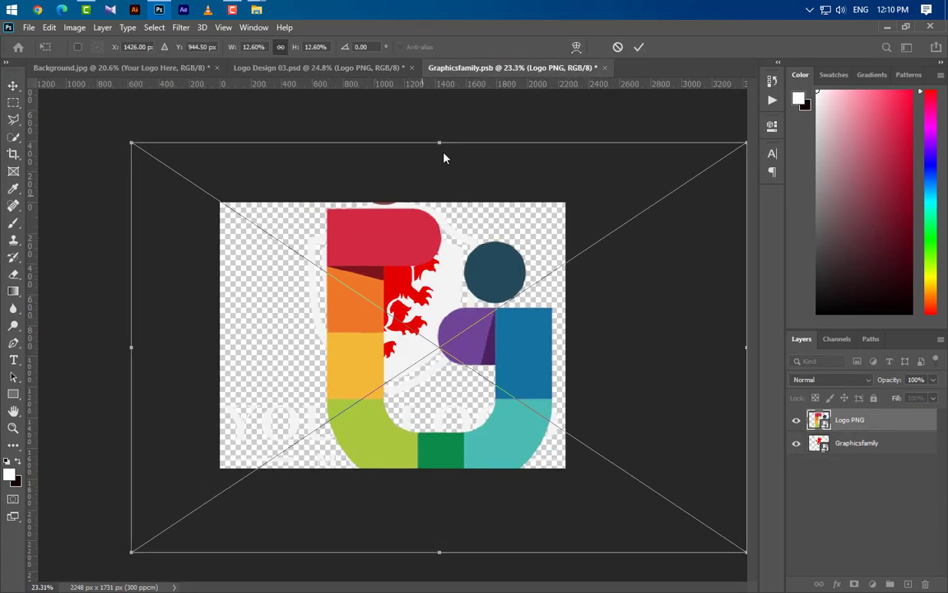
pyautogui.moveTo(443, 137); pyautogui.dragTo(441, 203)
pyautogui.moveTo(464, 543); pyautogui.dragTo(416, 454)
pyautogui.click(639, 47)
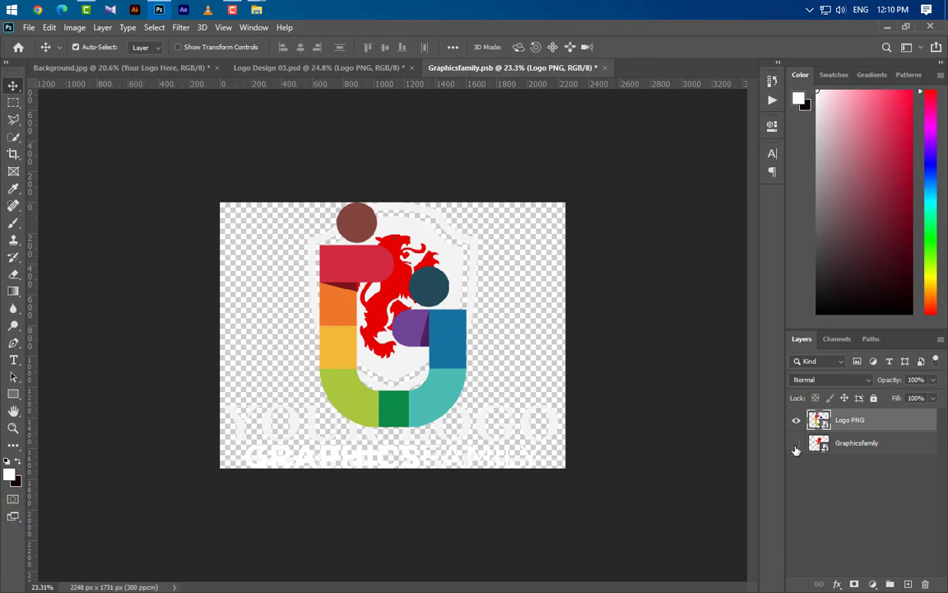
# - Hide the old Graphicsfamily layer, then save and close the smart object and return to the Background.jpg mockup
pyautogui.click(796, 443)
pyautogui.click(604, 68)
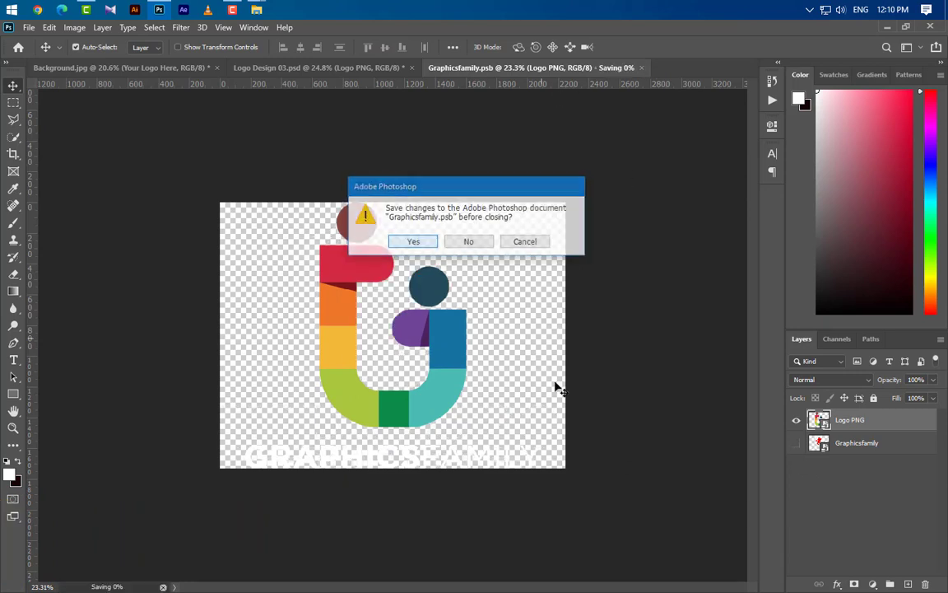
pyautogui.press('Return')
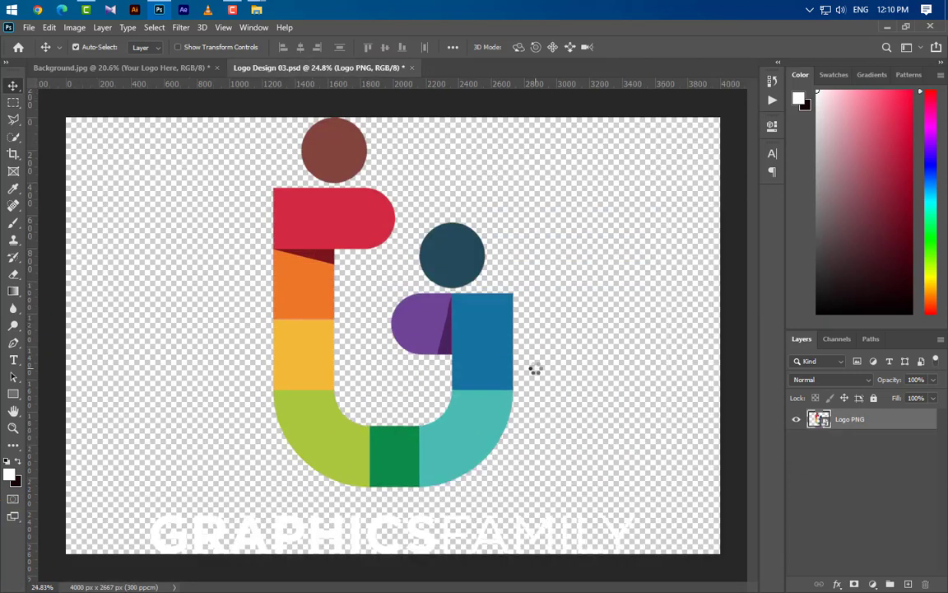
pyautogui.click(160, 68)
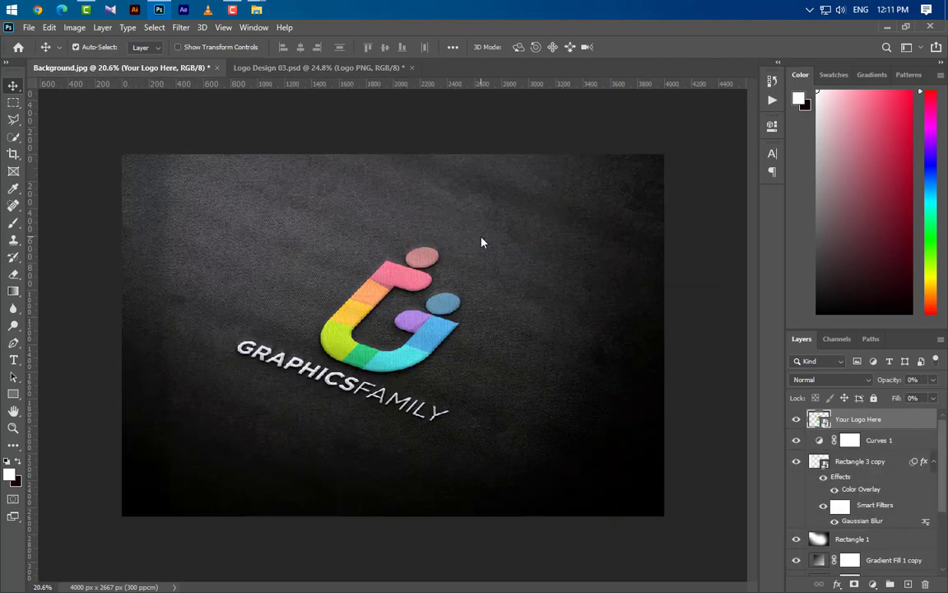